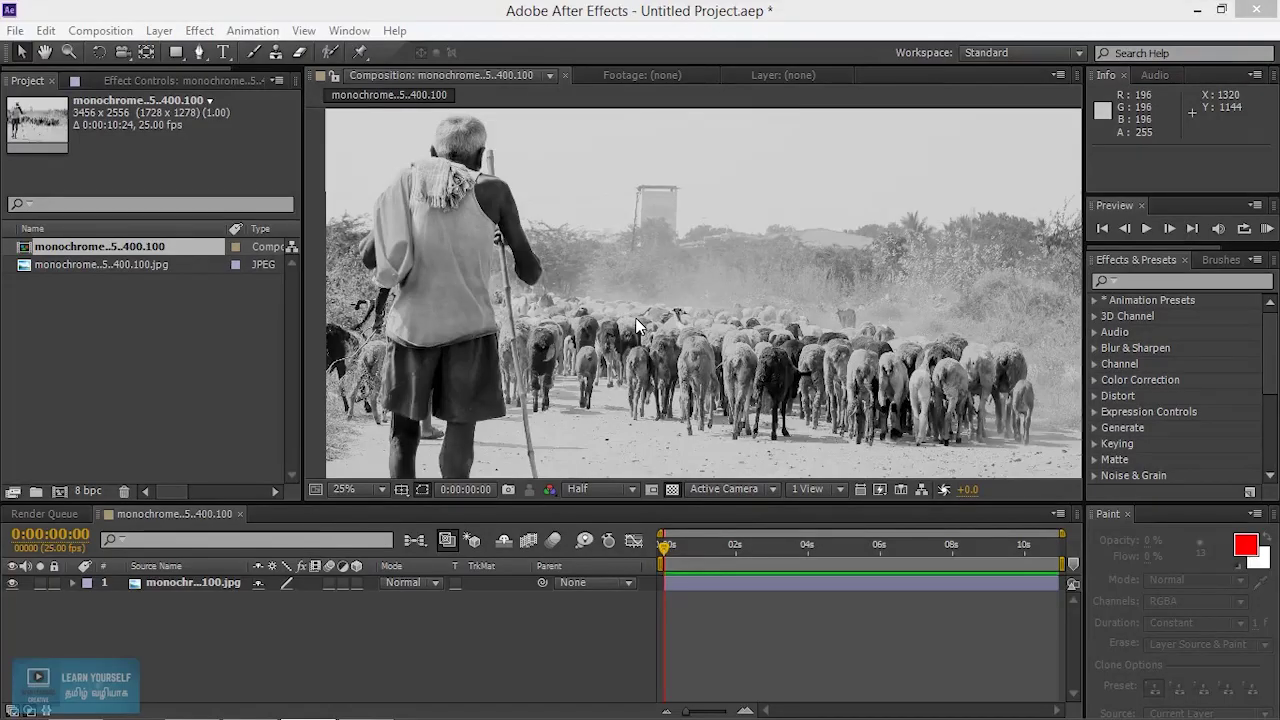
# Play and stop the preview of the sheep-herder composition twice to examine its motion
pyautogui.moveTo(541, 316); pyautogui.dragTo(510, 322)
pyautogui.press('space')
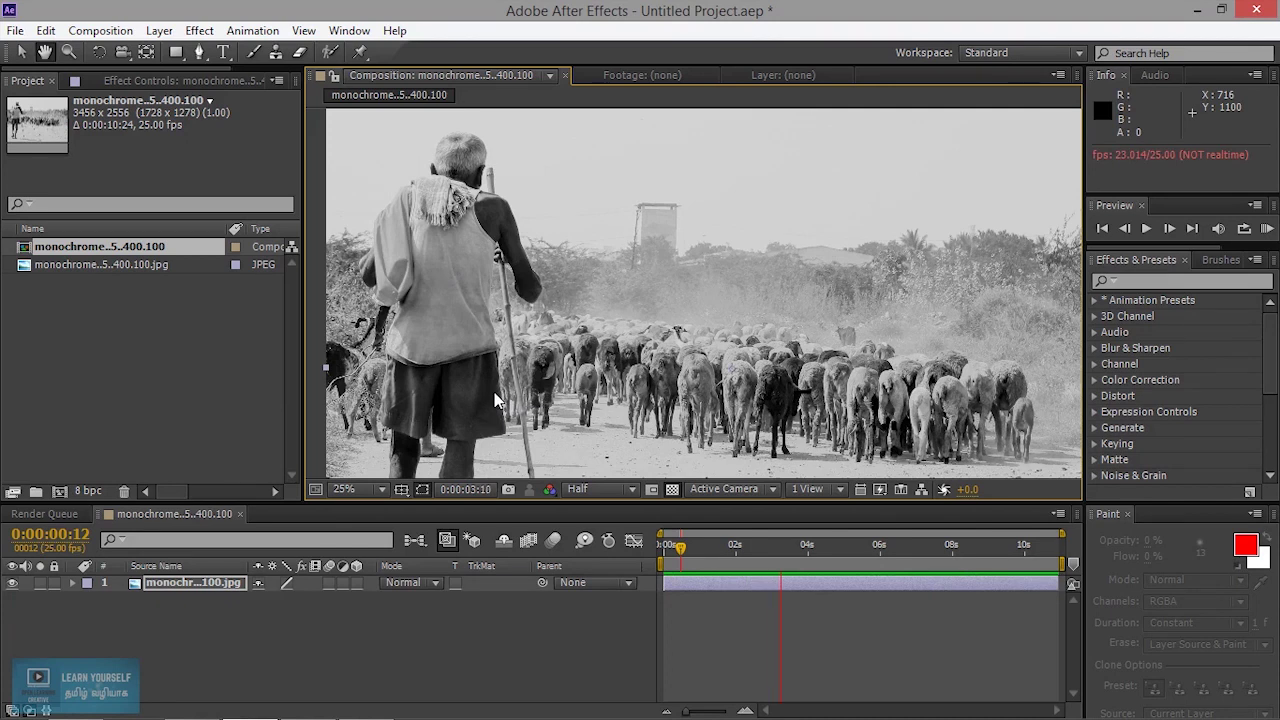
pyautogui.press('space')
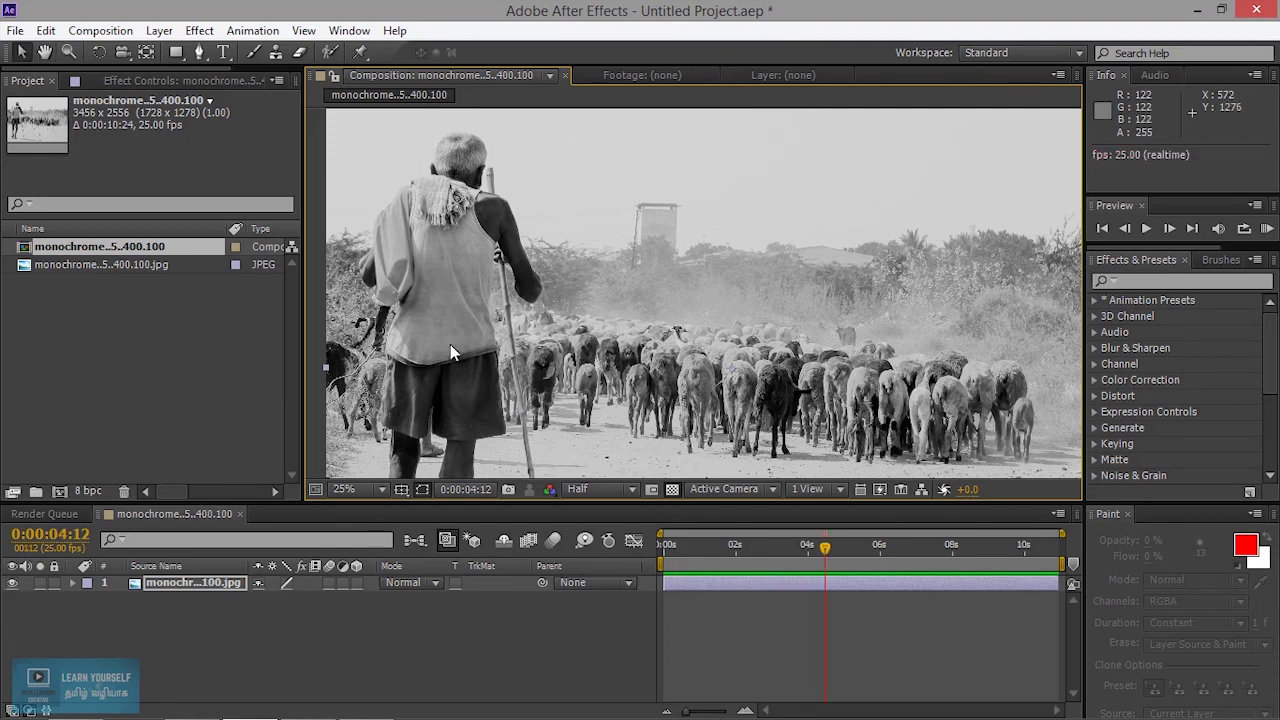
pyautogui.press('space')
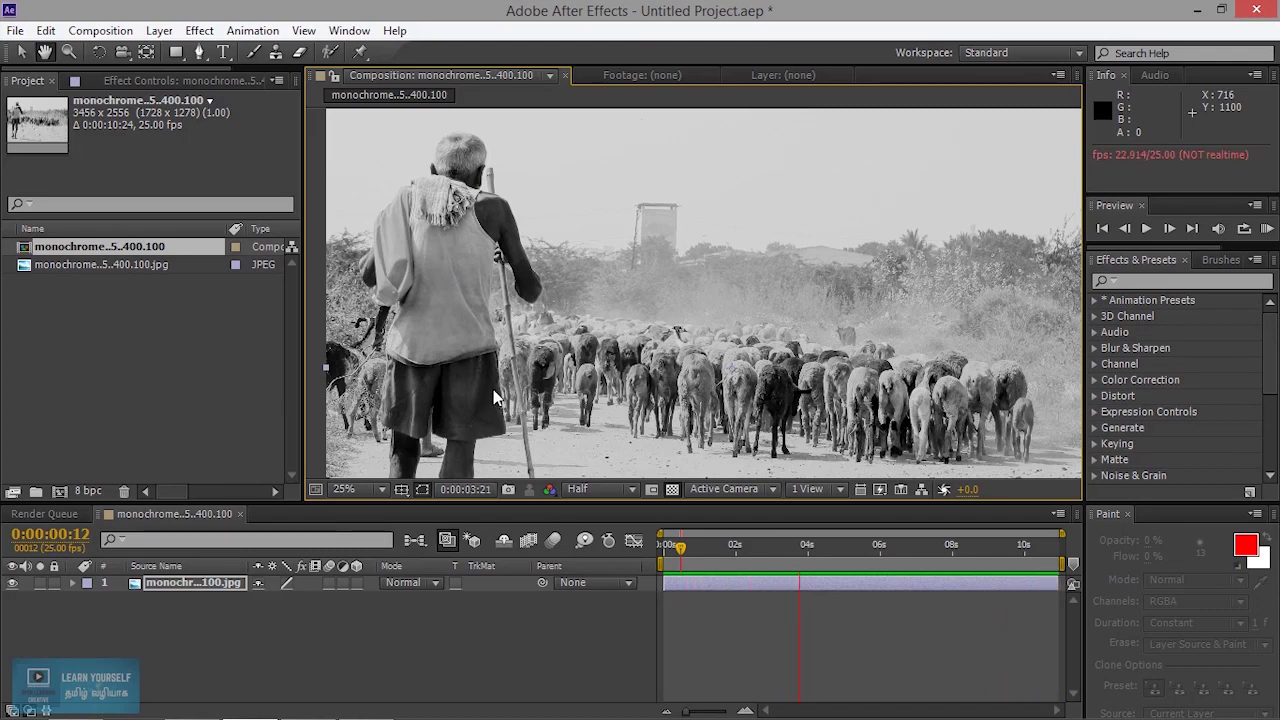
pyautogui.press('space')
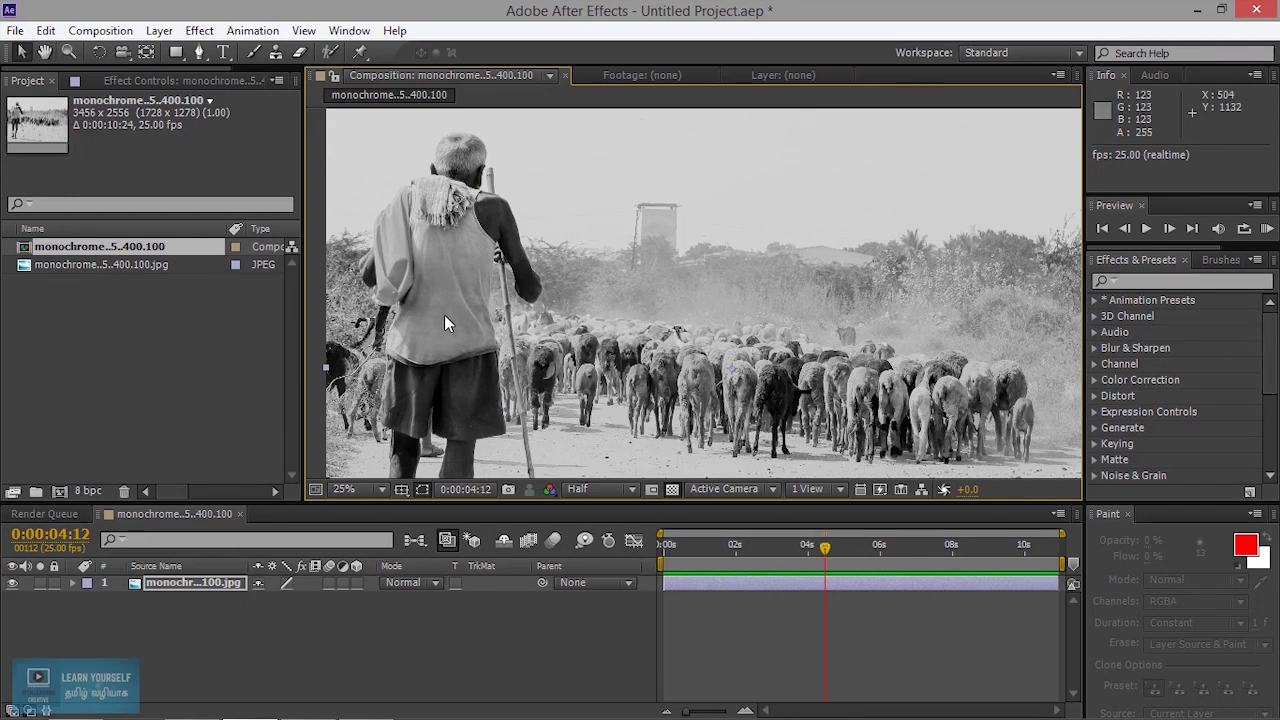
# Switch to Photoshop, convert the Background into an editable layer named Layer 0, and duplicate it
pyautogui.hotkey('alt', 'Tab')
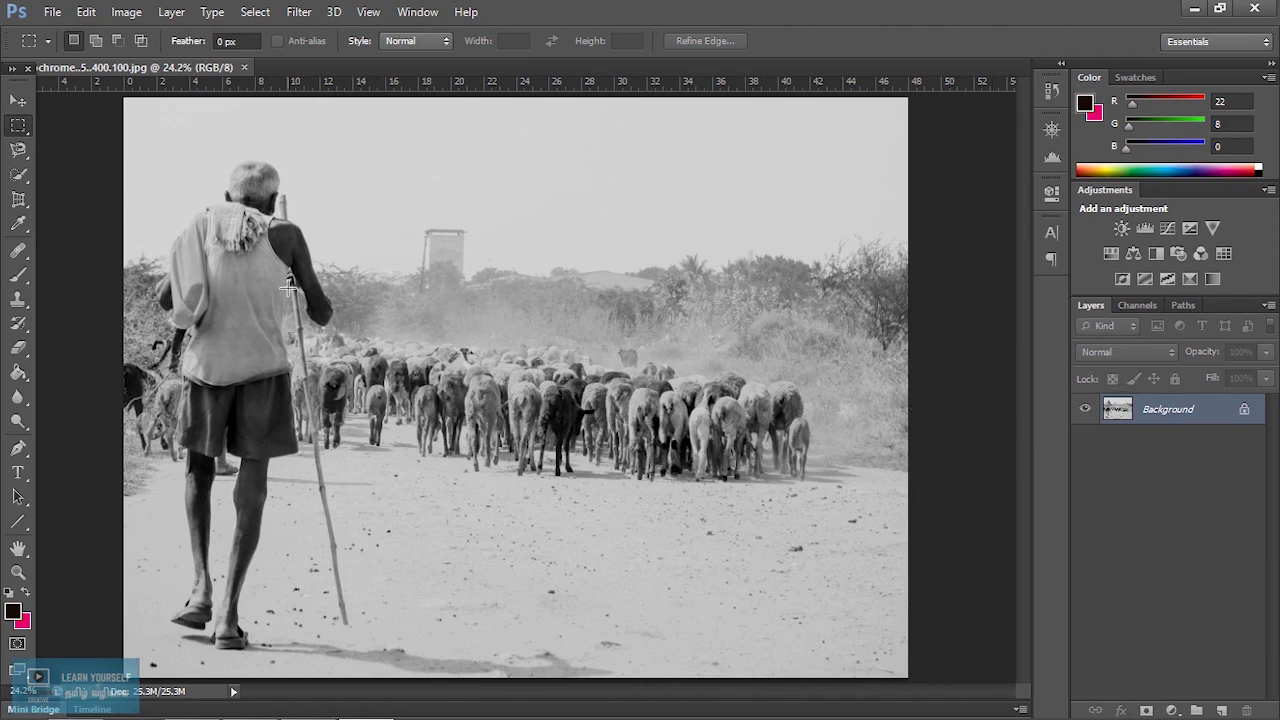
pyautogui.doubleClick(1128, 416)
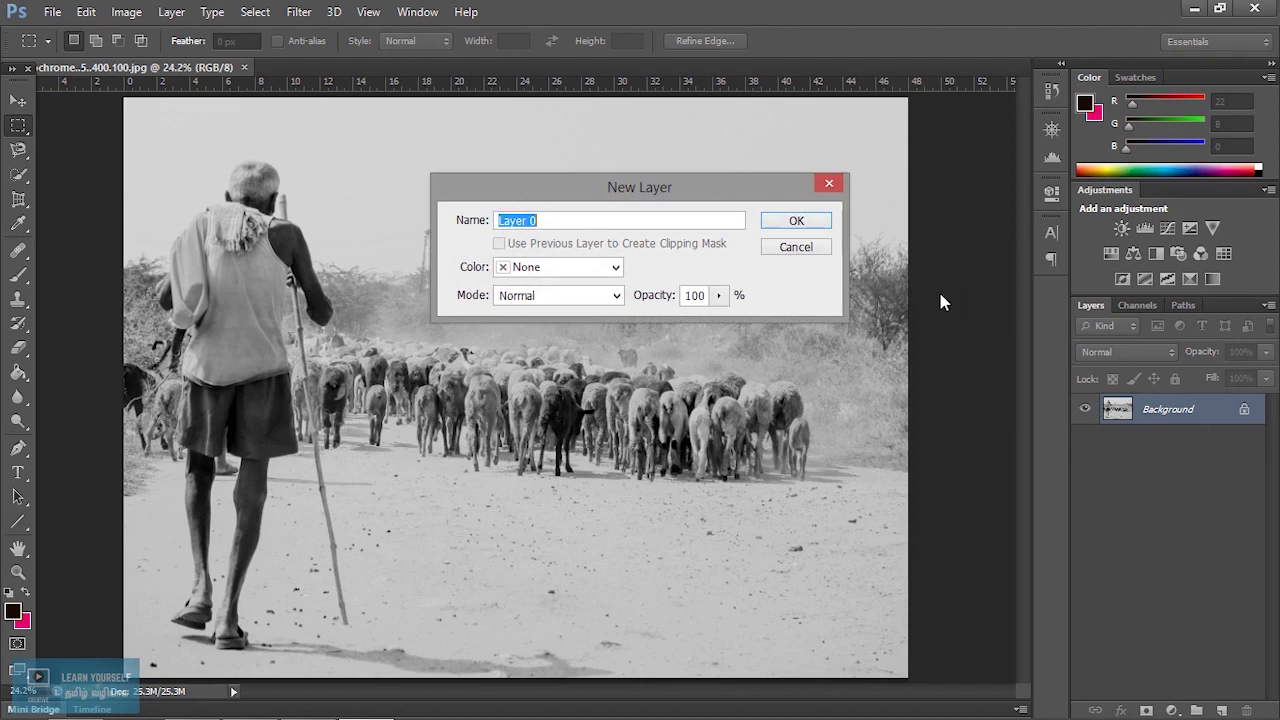
pyautogui.click(795, 221)
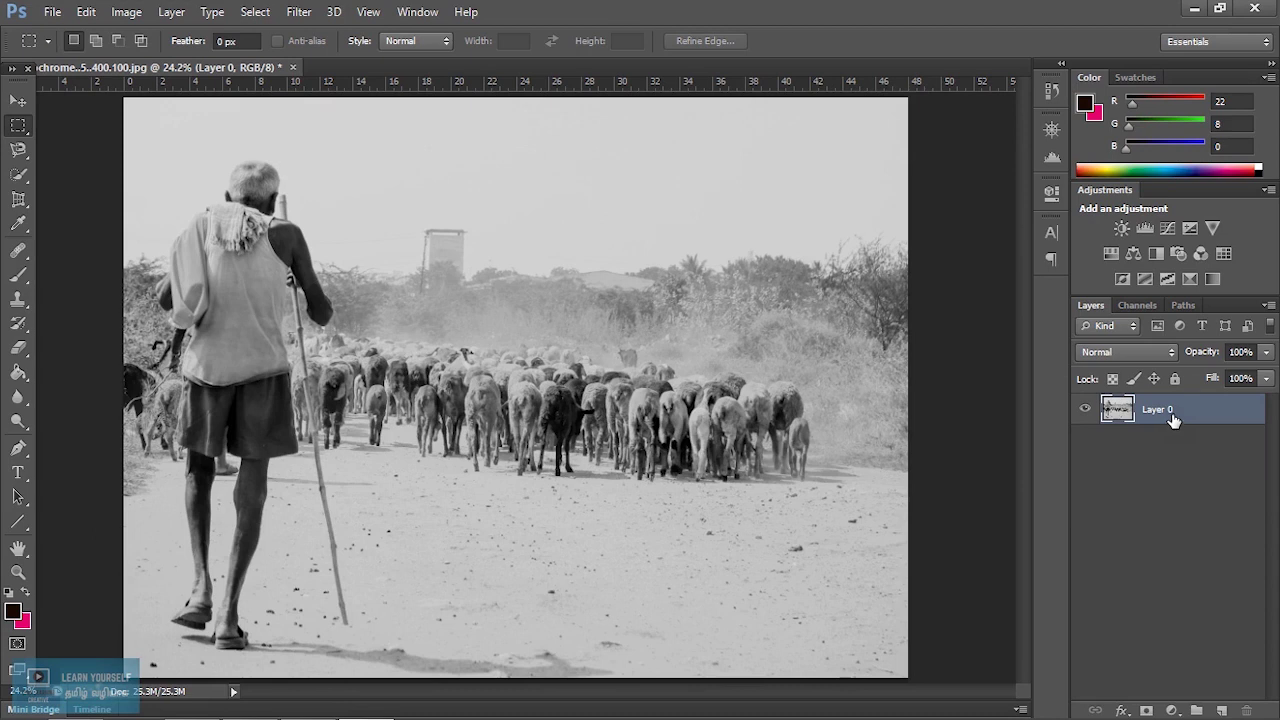
pyautogui.hotkey('ctrl', 'j')
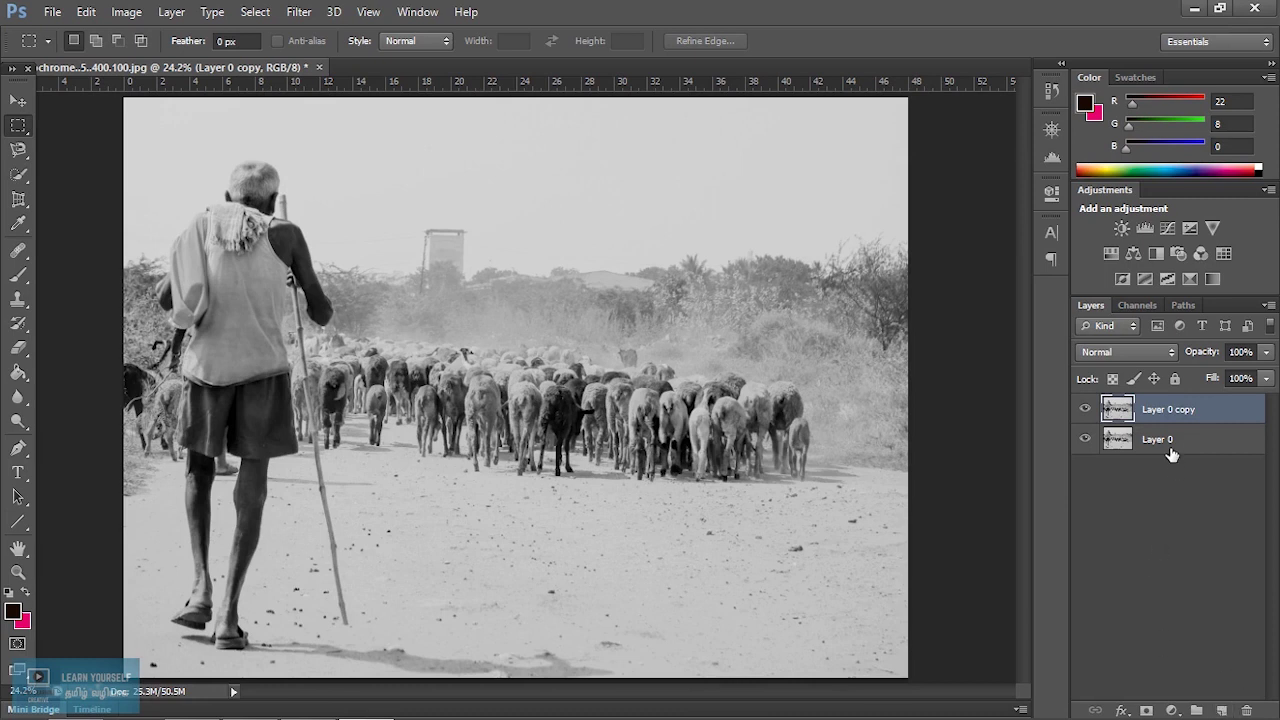
# Rename the lower photo layer as DisplacementLayer
pyautogui.doubleClick(1182, 411)
pyautogui.doubleClick(1172, 440)
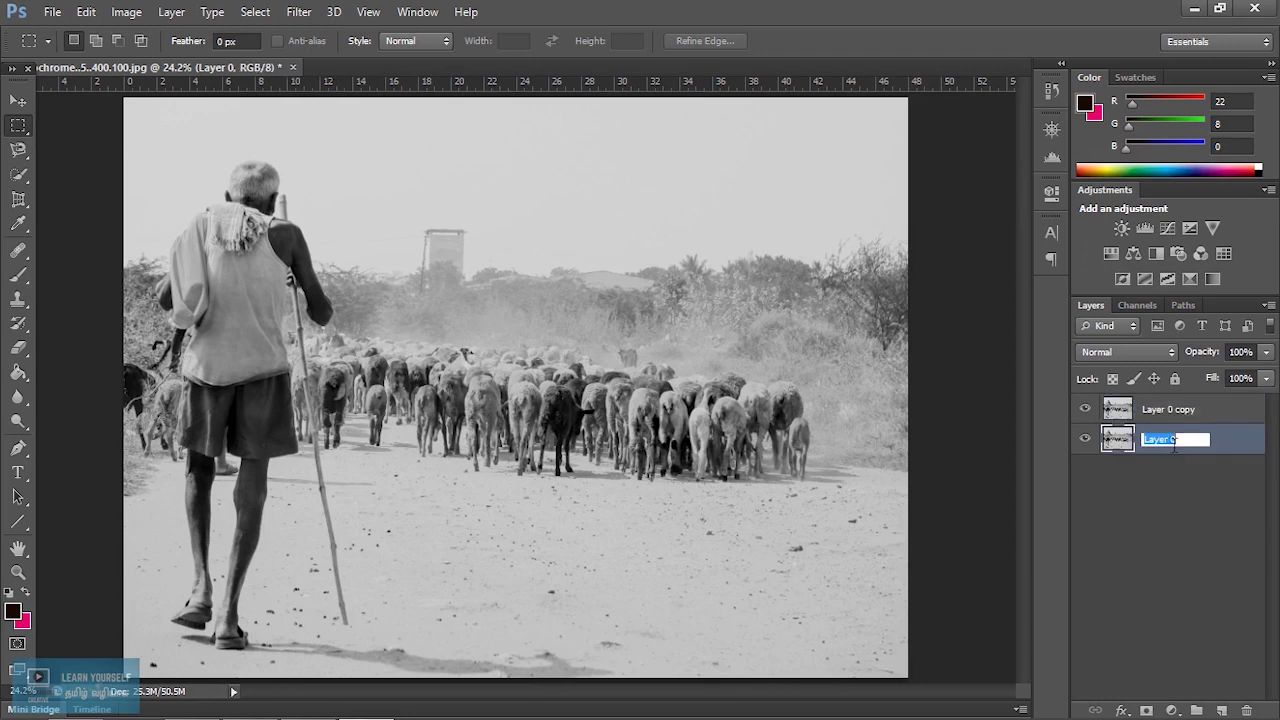
pyautogui.write('Displacement')
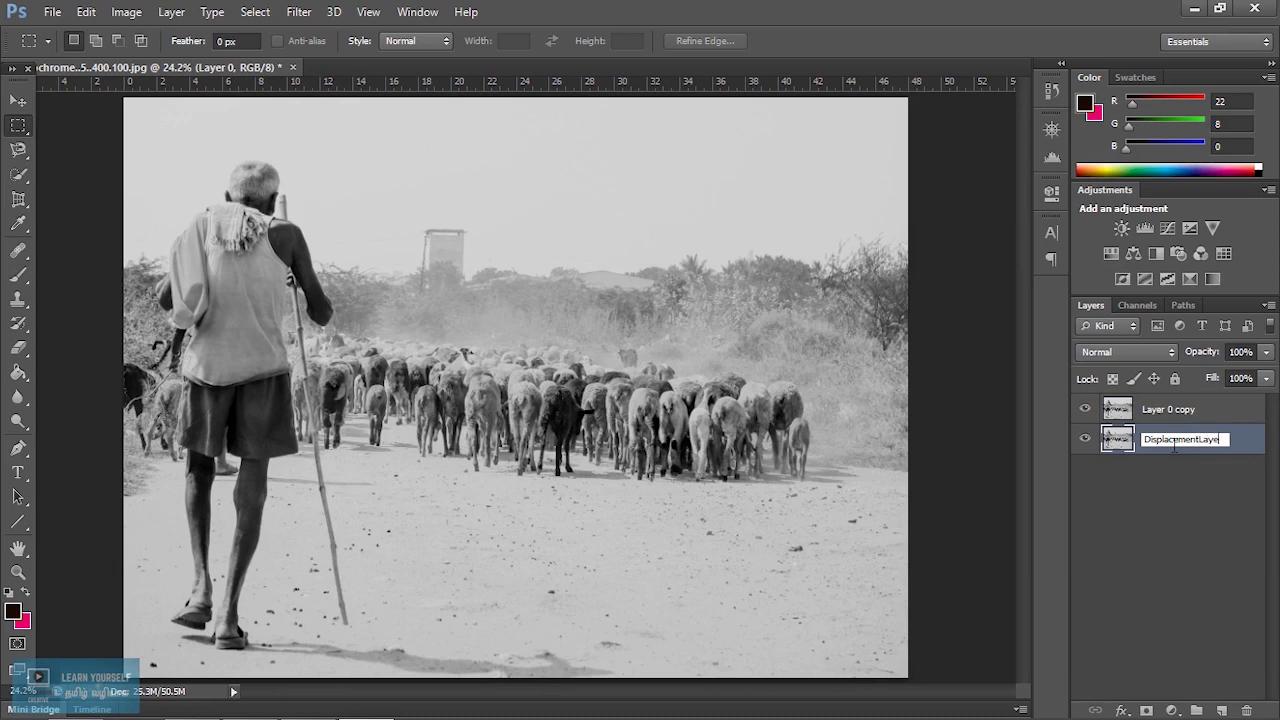
pyautogui.press('Return')
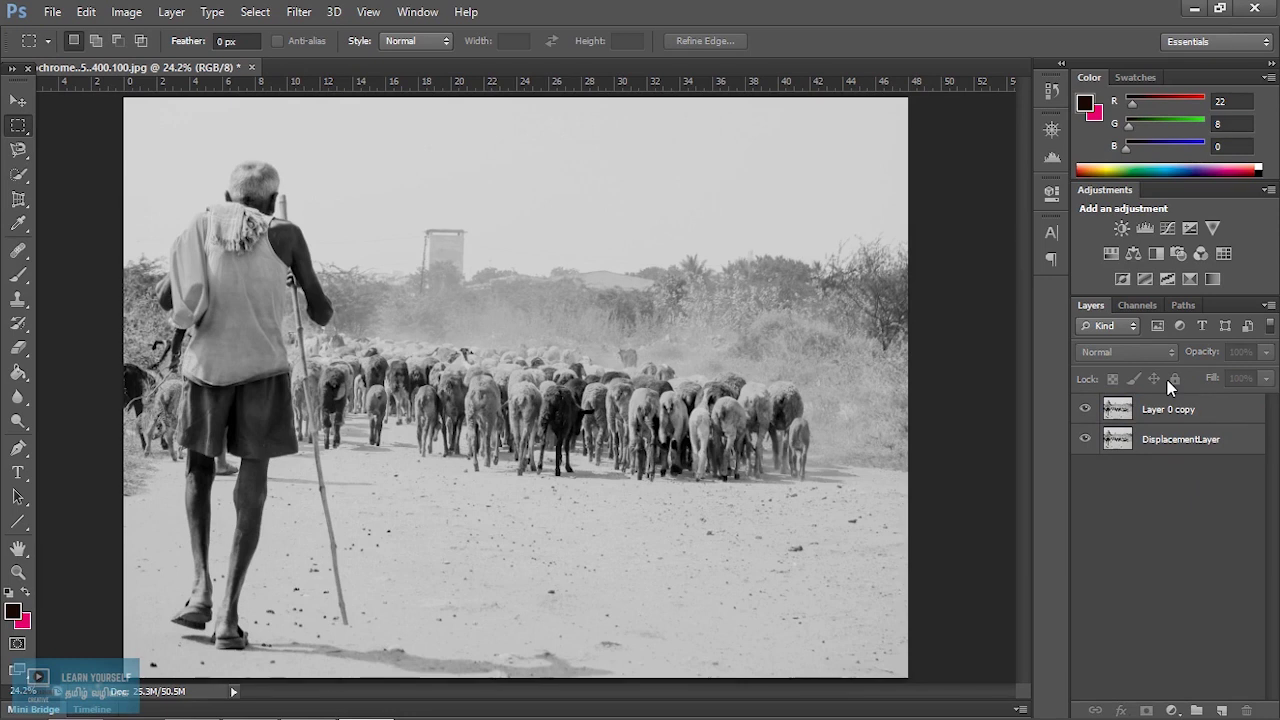
# Reduce the opacity of the Layer 0 copy layer to 16% and lock the whole layer
pyautogui.click(1167, 412)
pyautogui.click(1266, 352)
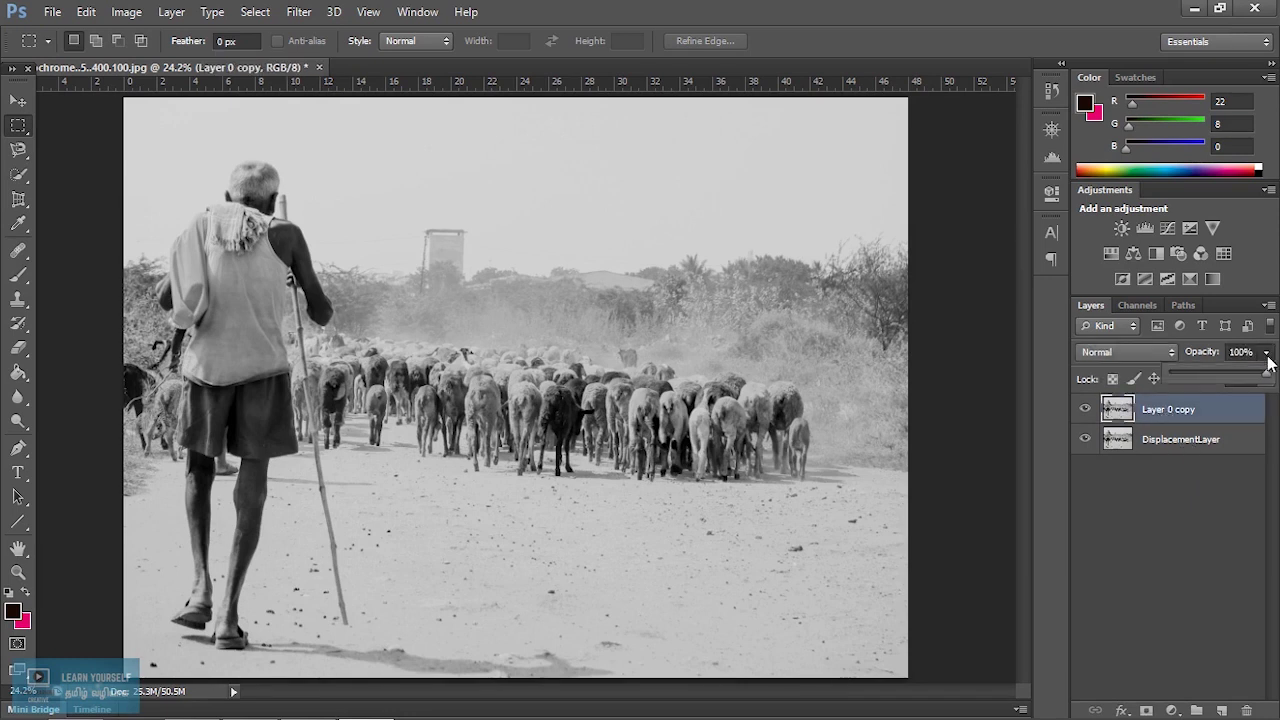
pyautogui.moveTo(1266, 374); pyautogui.dragTo(1263, 372)
pyautogui.moveTo(1194, 373); pyautogui.dragTo(1185, 373)
pyautogui.click(1185, 418)
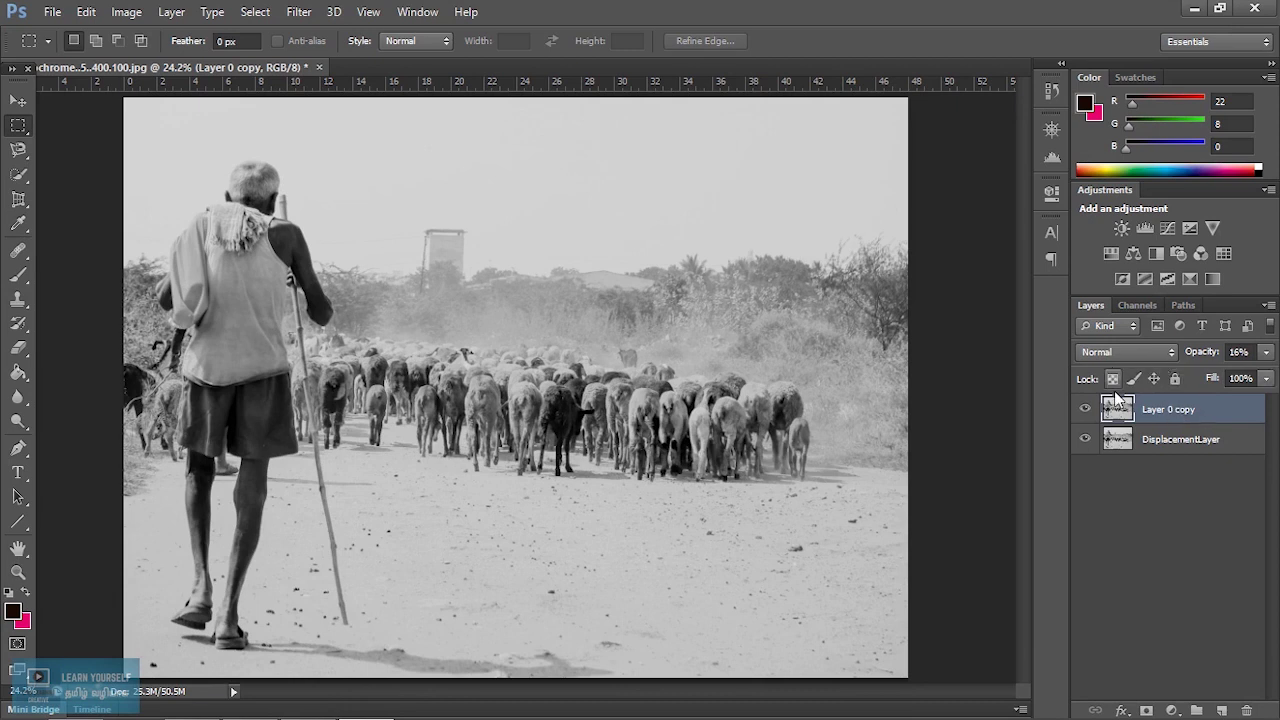
pyautogui.click(1176, 380)
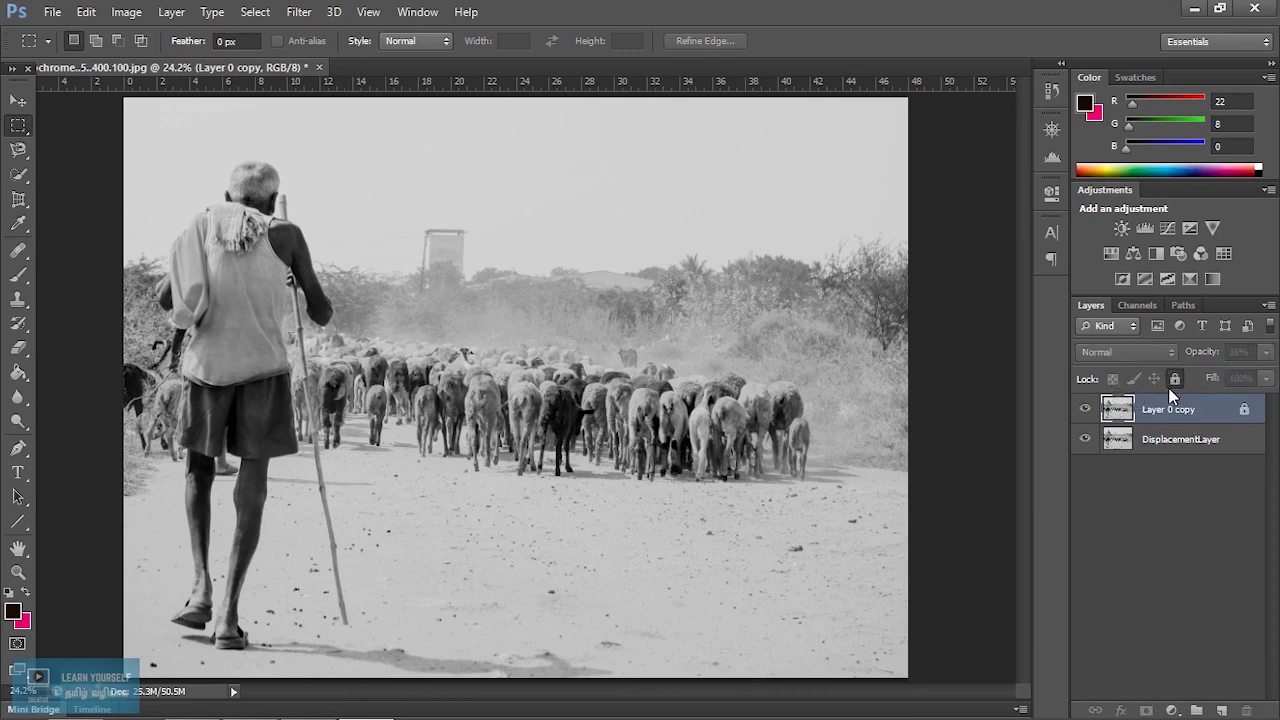
# Set the background color to black (000000) and fill DisplacementLayer with the very dark brown foreground color
pyautogui.click(1168, 448)
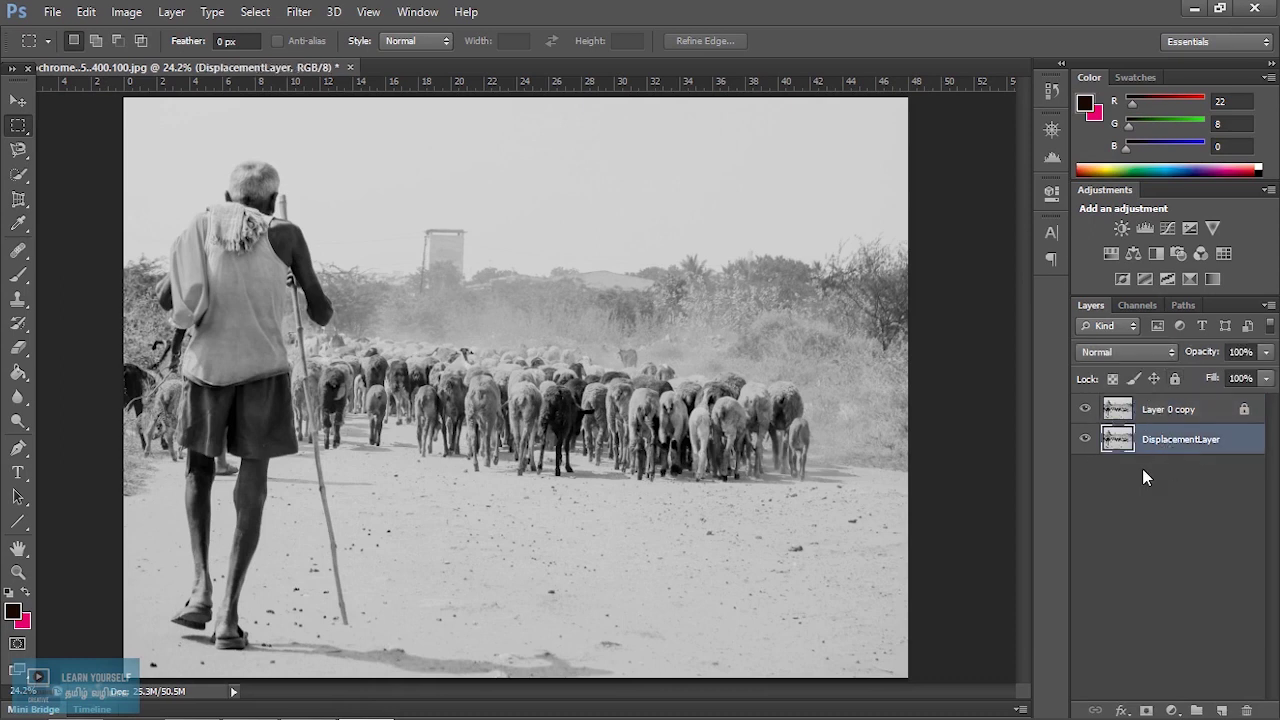
pyautogui.click(22, 621)
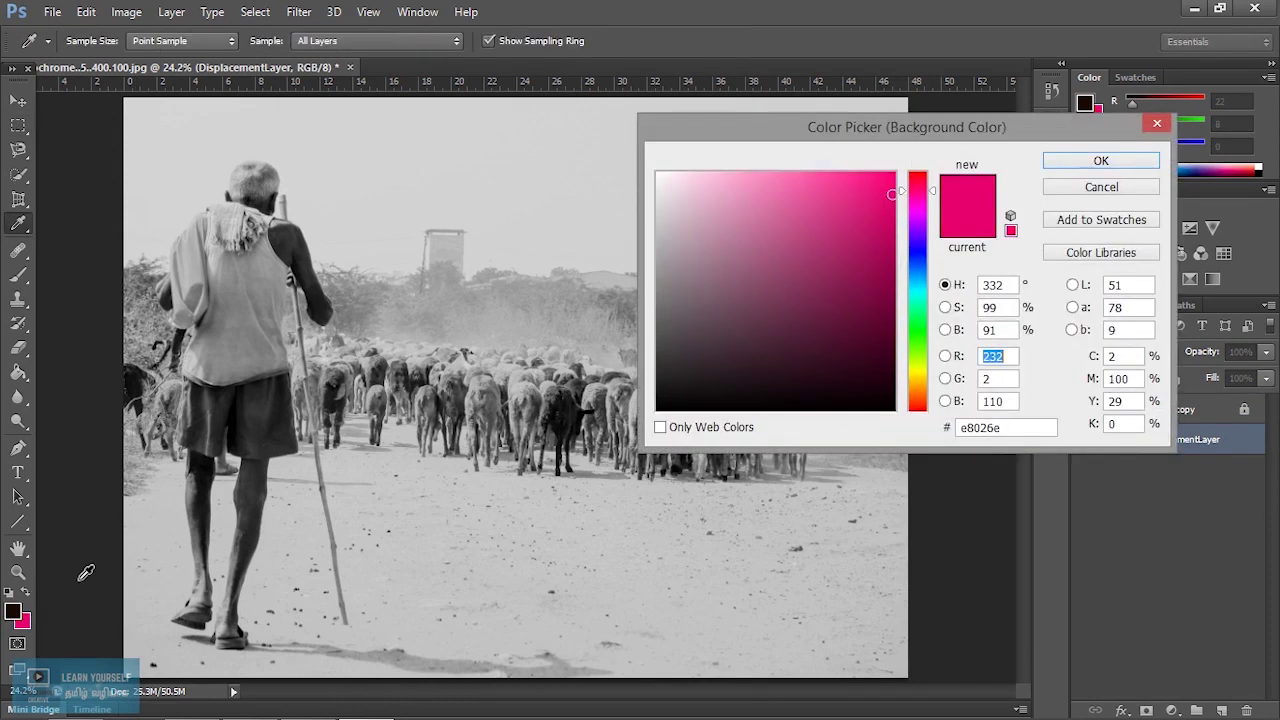
pyautogui.click(658, 407)
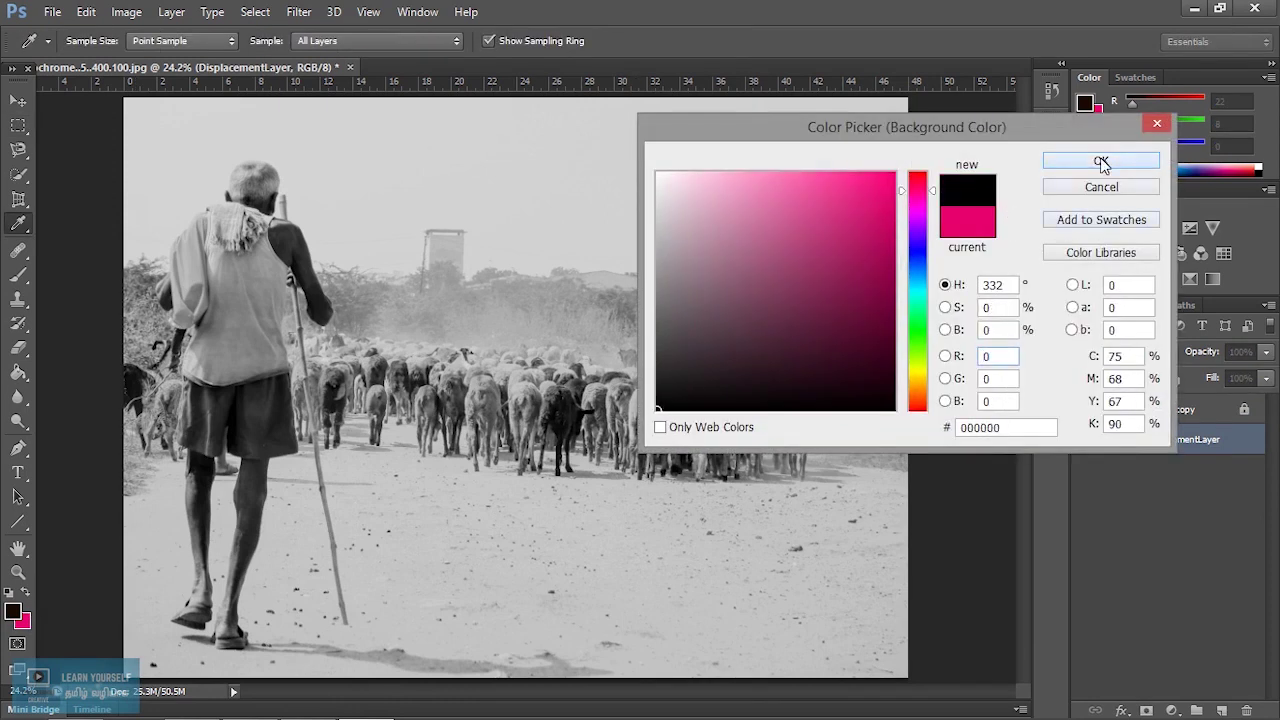
pyautogui.click(1101, 163)
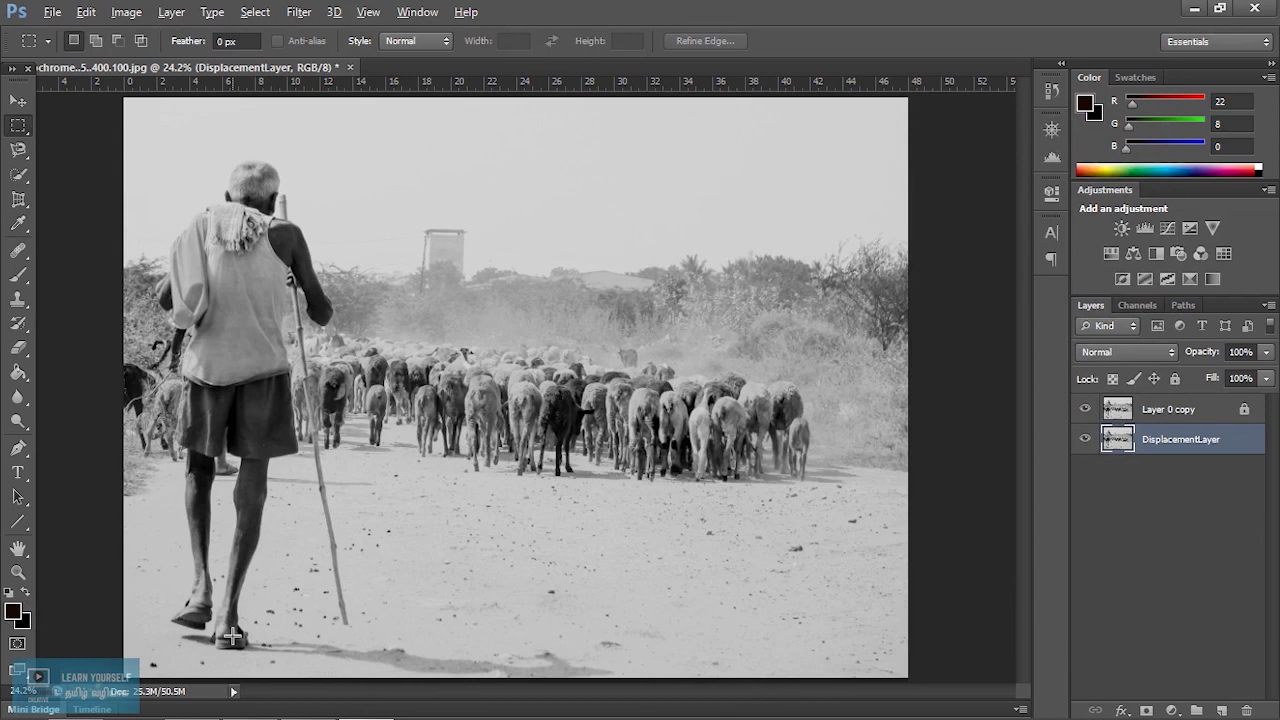
pyautogui.hotkey('alt', 'BackSpace')
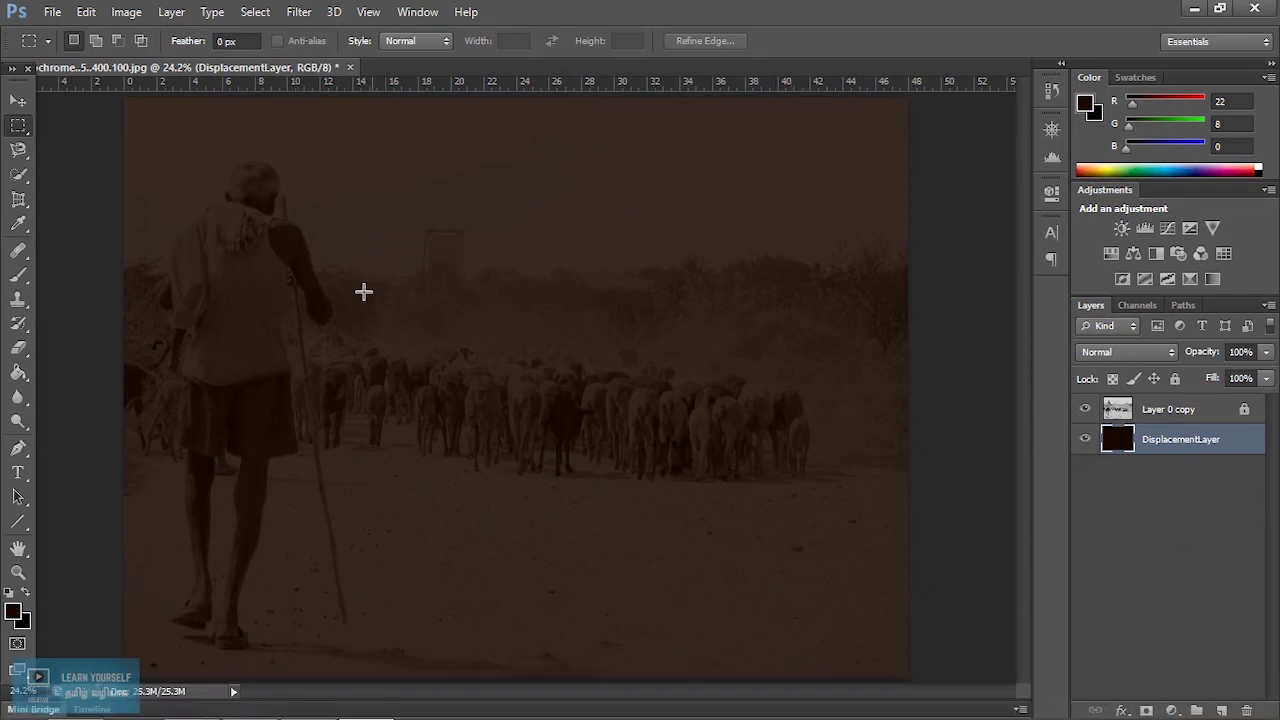
# Activate the Brush tool and set the foreground color to near-white (RGB 255, 254, 254)
pyautogui.scroll(2, 311, 409)
pyautogui.scroll(1, 311, 410)
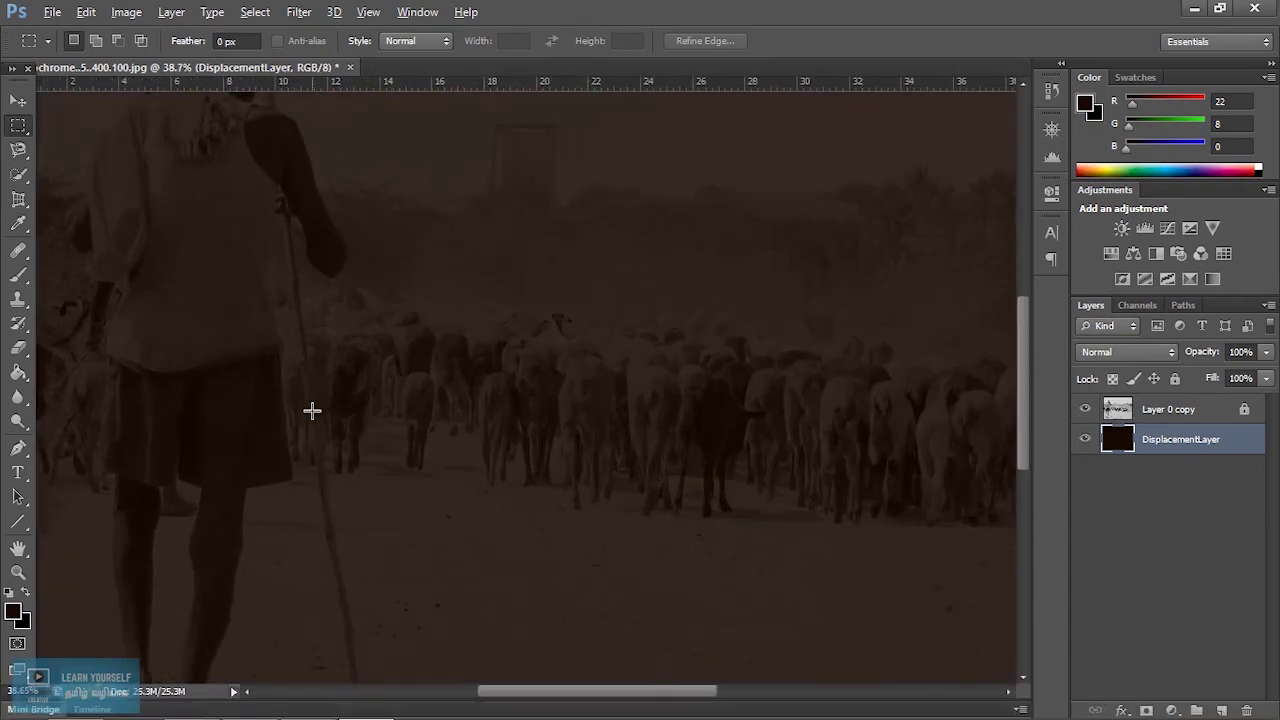
pyautogui.scroll(-1, 311, 410)
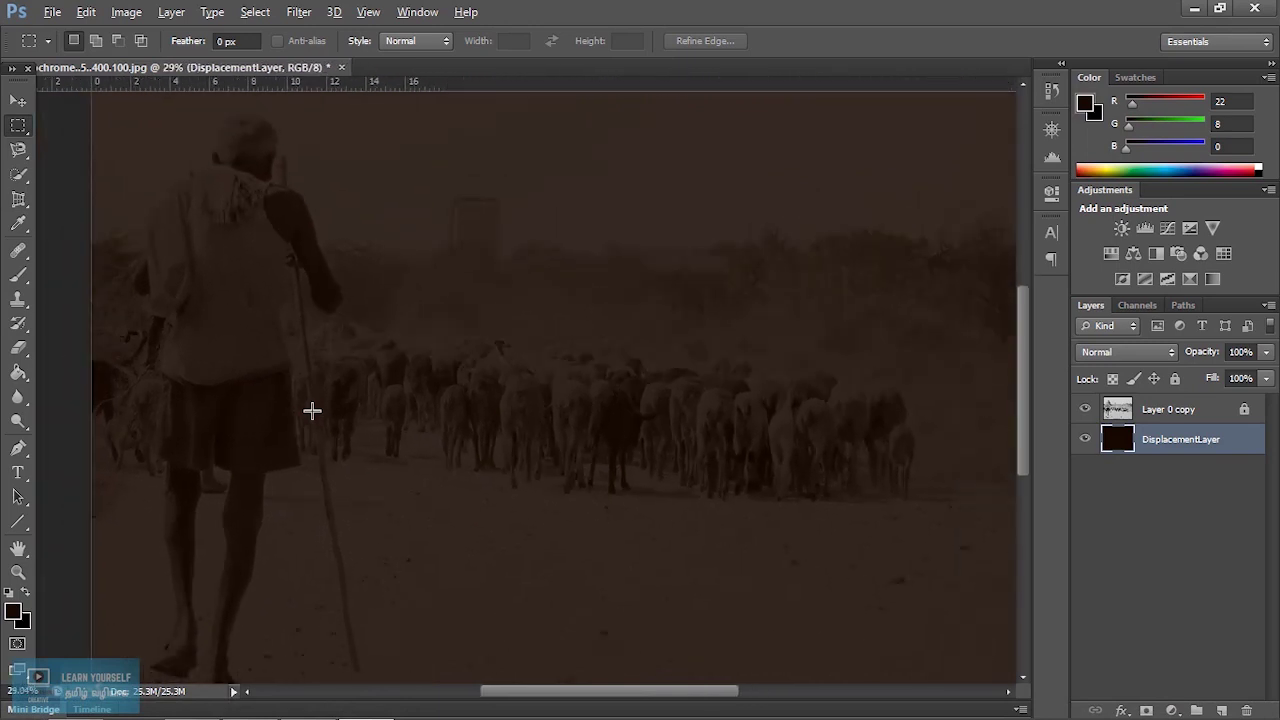
pyautogui.scroll(1, 312, 410)
pyautogui.press('b')
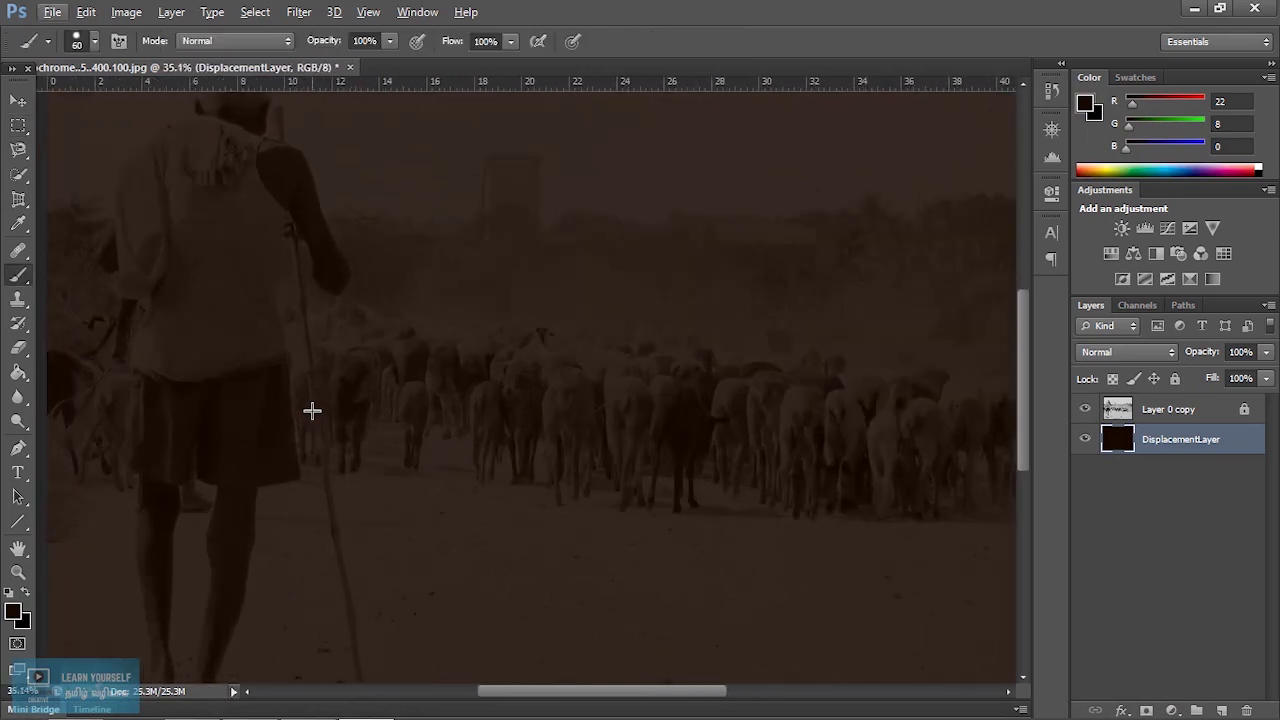
pyautogui.moveTo(329, 326)
pyautogui.mouseDown()
pyautogui.moveTo(500, 513)
pyautogui.moveTo(408, 476)
pyautogui.mouseUp()
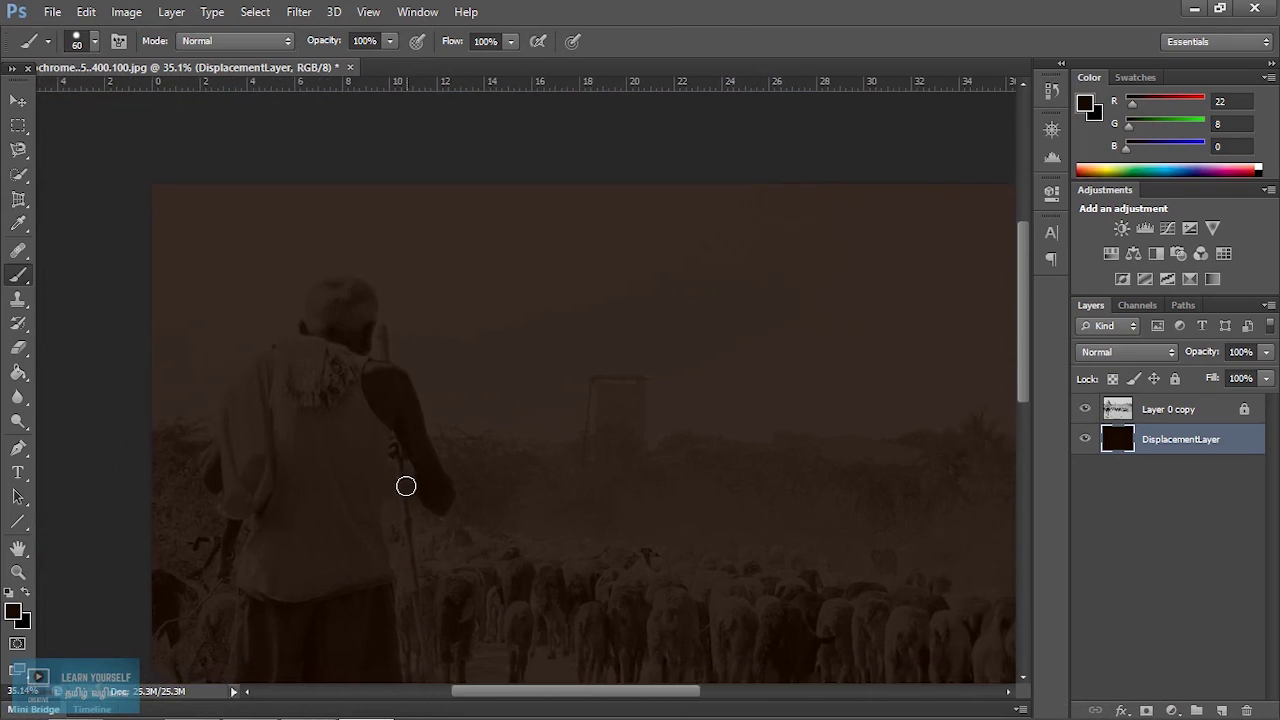
pyautogui.press('XF86MonBrightnessUp')
pyautogui.press('XF86MonBrightnessUp')
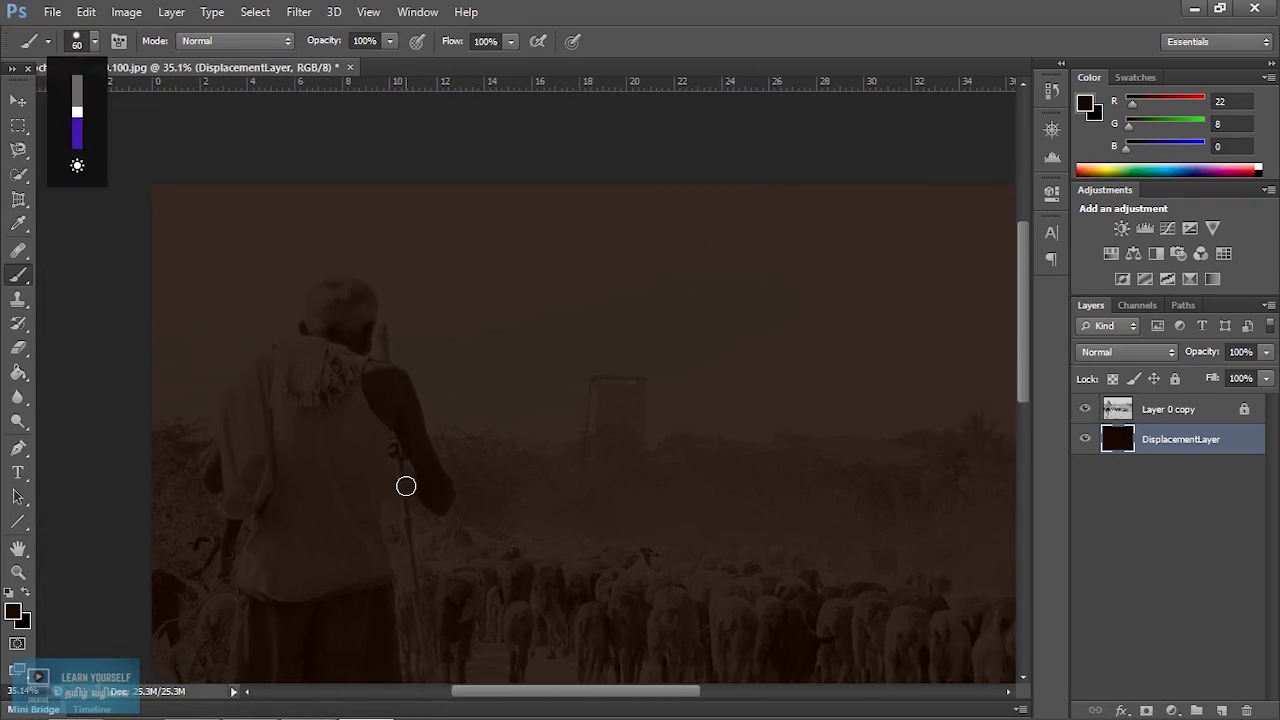
pyautogui.scroll(3, 400, 443)
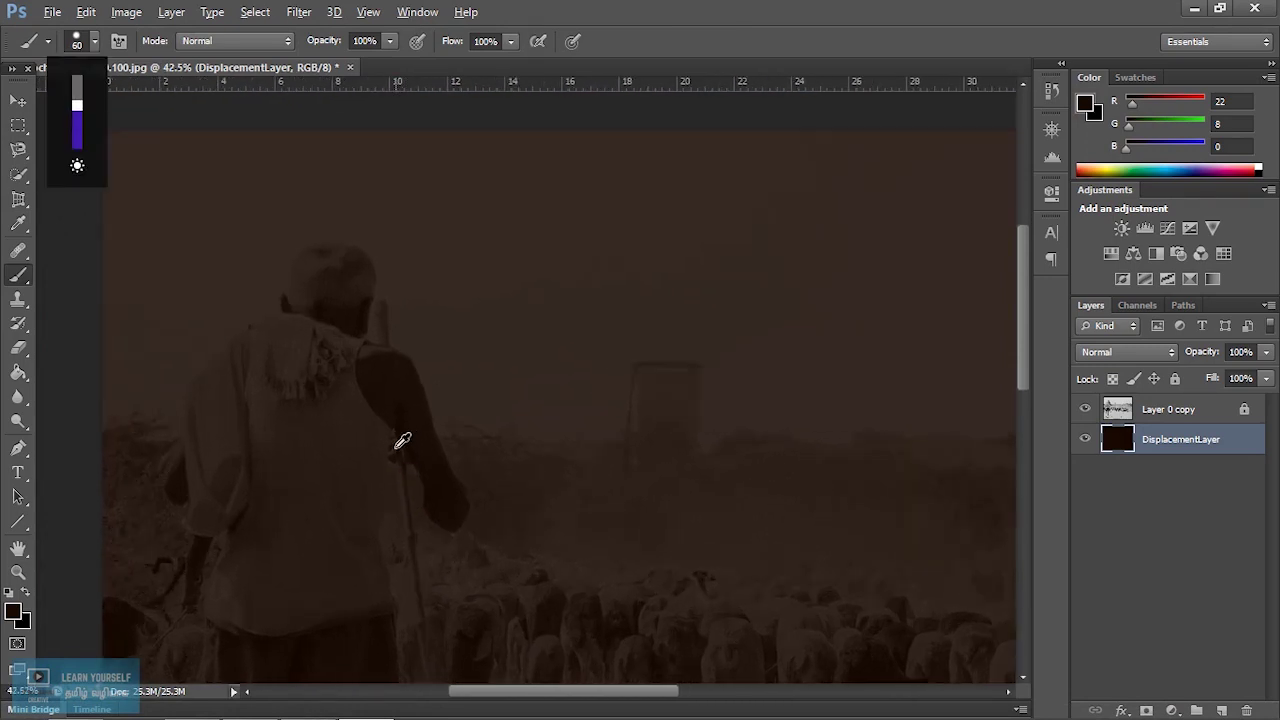
pyautogui.moveTo(336, 532); pyautogui.dragTo(383, 194)
pyautogui.moveTo(375, 510)
pyautogui.mouseDown()
pyautogui.moveTo(380, 614)
pyautogui.moveTo(381, 576)
pyautogui.mouseUp()
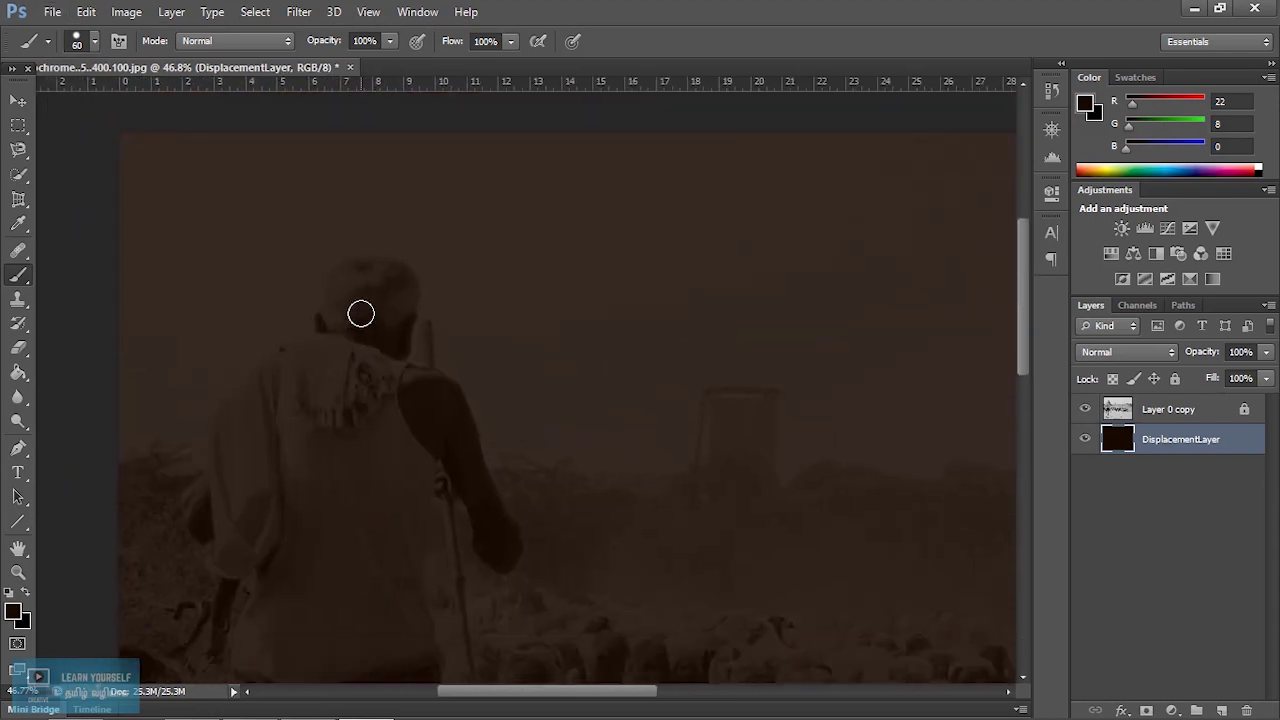
pyautogui.click(12, 612)
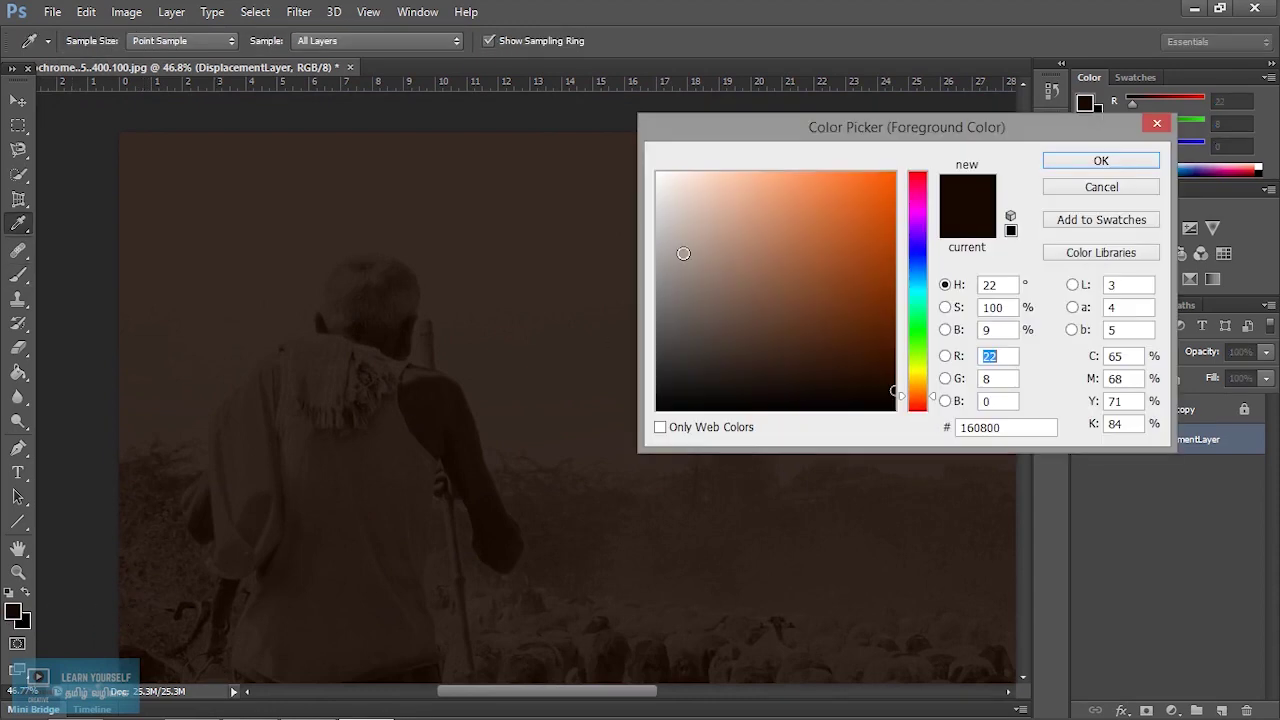
pyautogui.click(657, 166)
pyautogui.click(1100, 163)
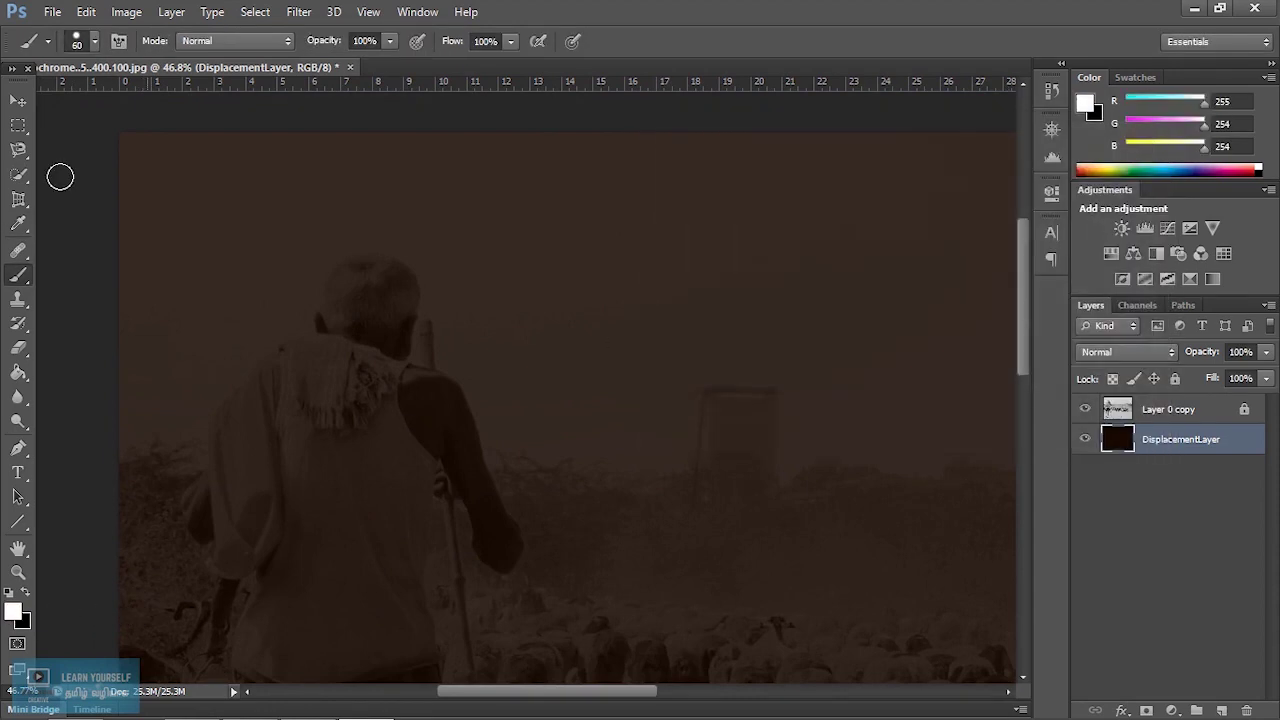
# Choose a soft round brush with 0% hardness and set its size to 133 px
pyautogui.click(93, 44)
pyautogui.click(158, 186)
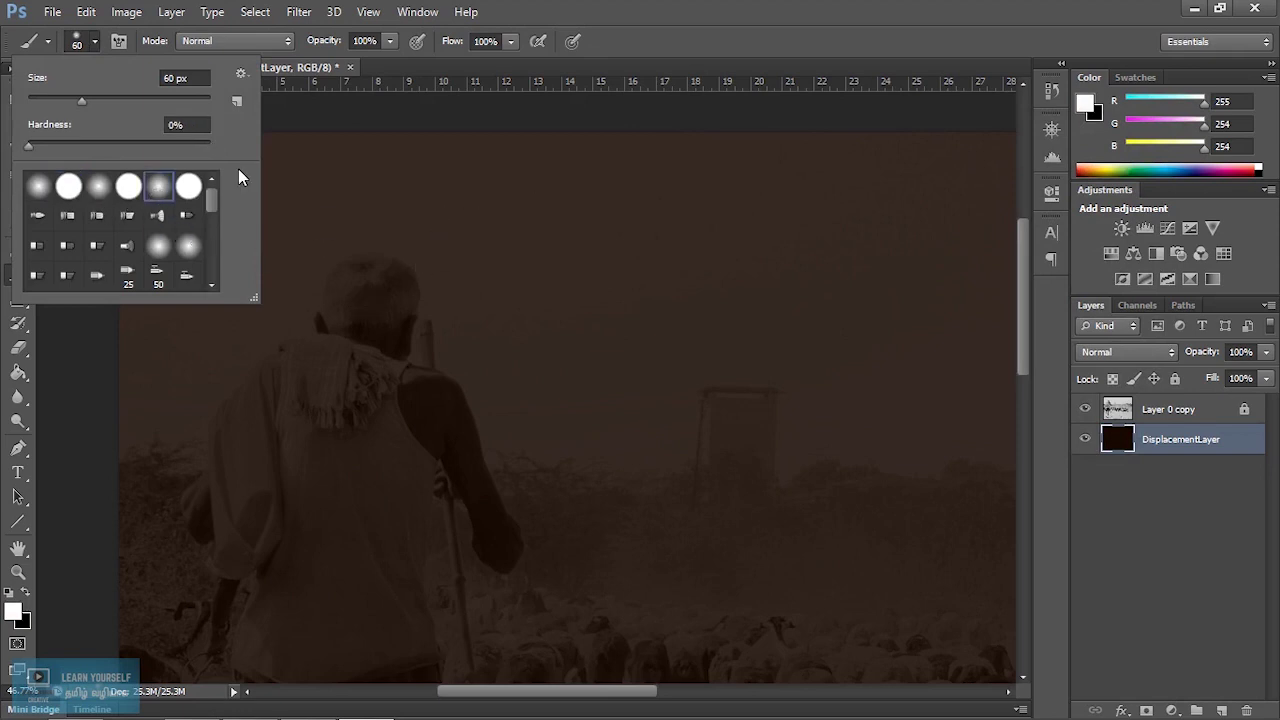
pyautogui.moveTo(77, 100); pyautogui.dragTo(135, 102)
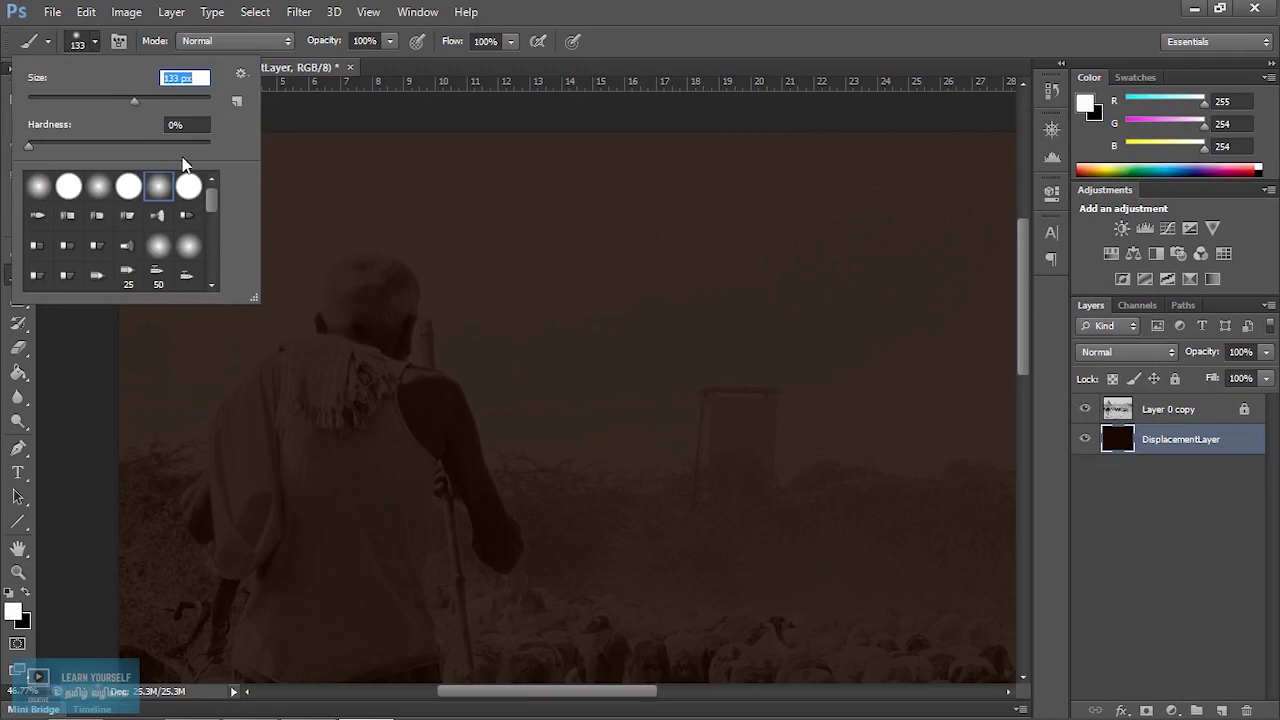
pyautogui.click(93, 43)
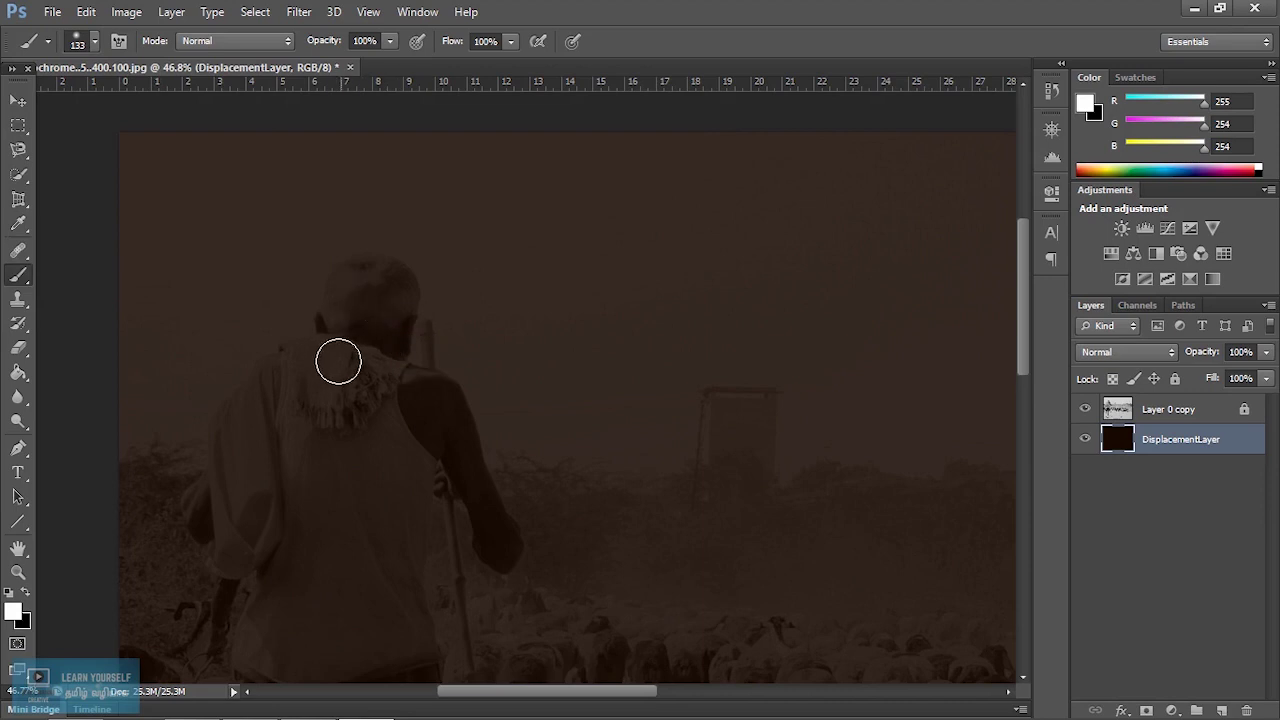
# Paint a soft white spot on the man's scarf below his neck on DisplacementLayer, building it up with repeated dabs
pyautogui.click(333, 366)
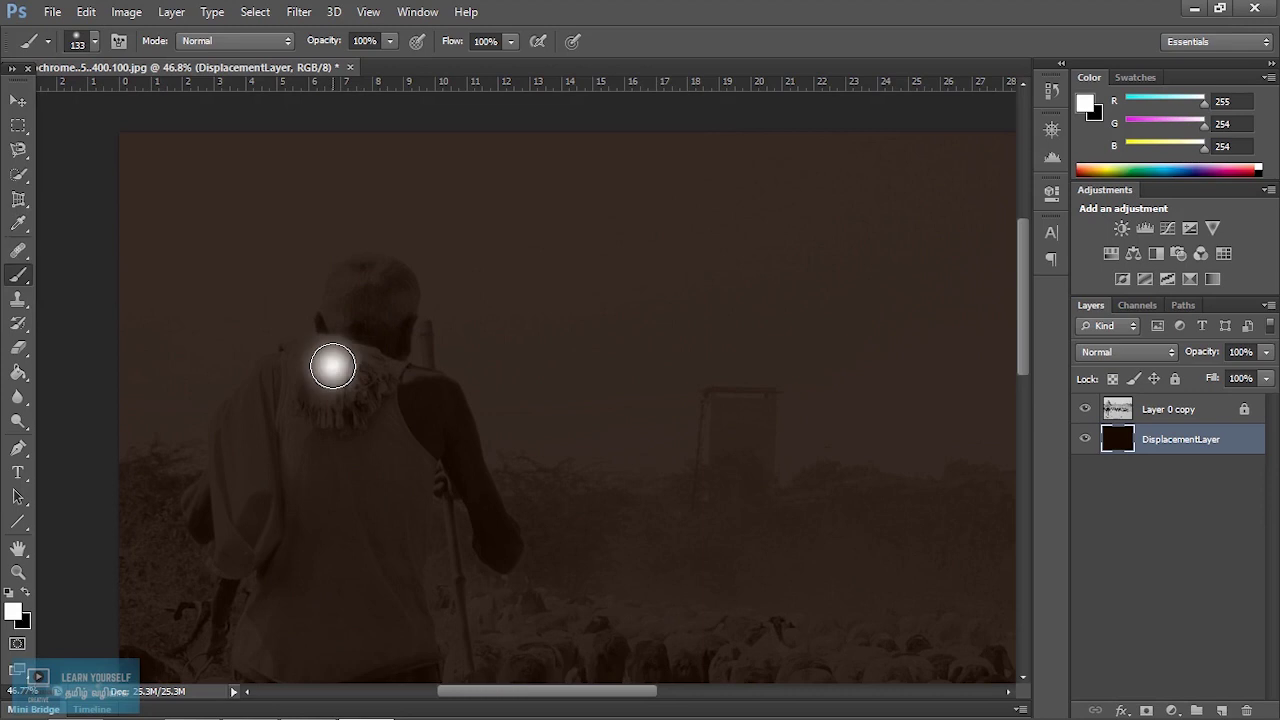
pyautogui.click(333, 366)
pyautogui.click(333, 366)
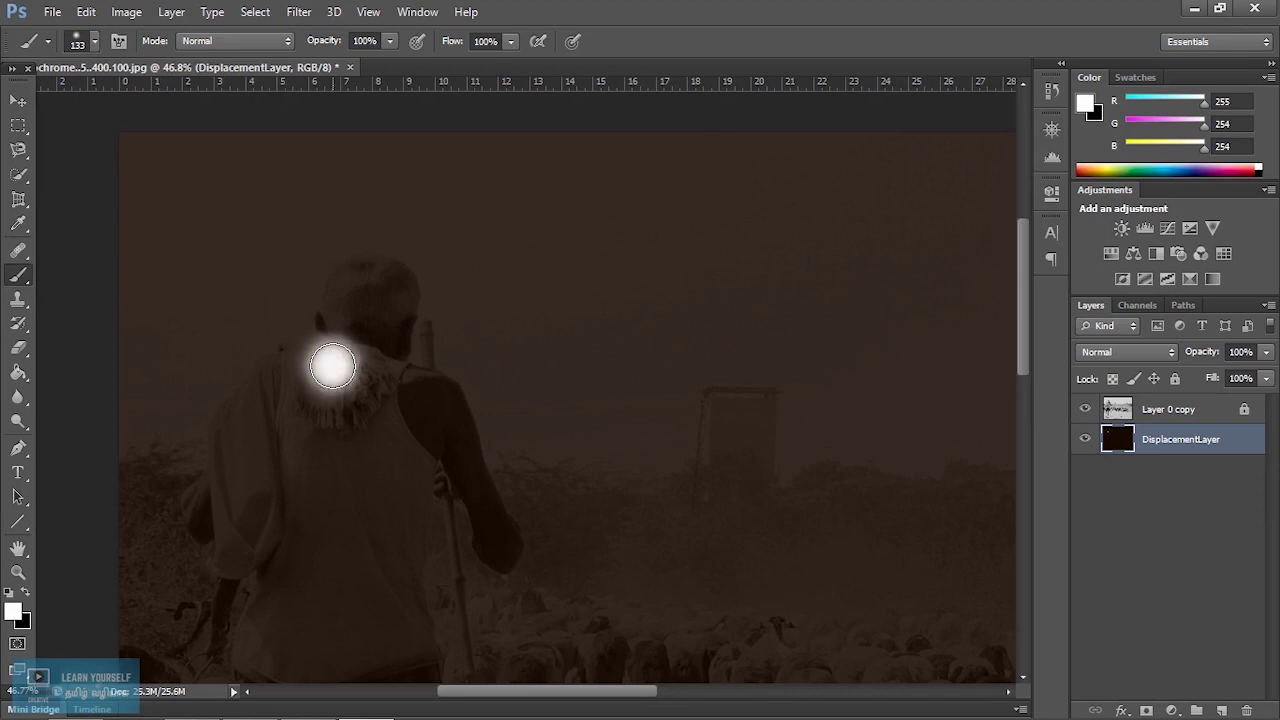
pyautogui.click(333, 366)
pyautogui.click(333, 366)
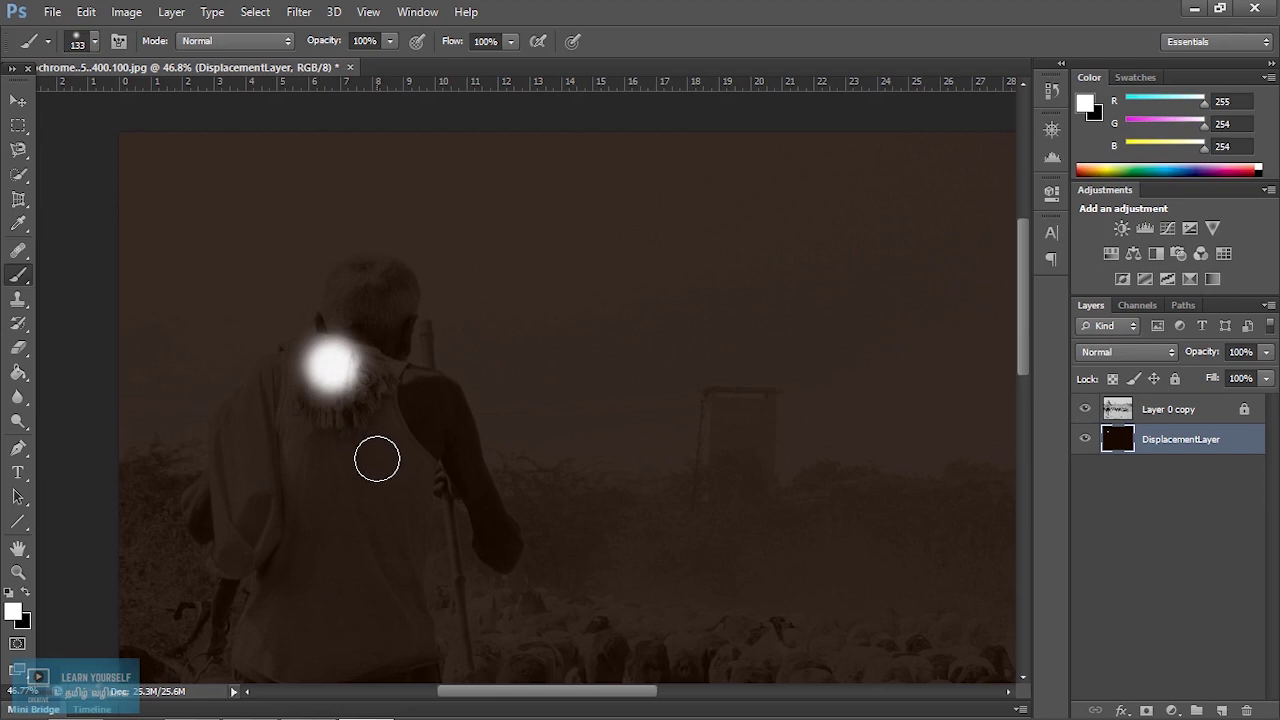
pyautogui.moveTo(720, 566); pyautogui.dragTo(669, 344)
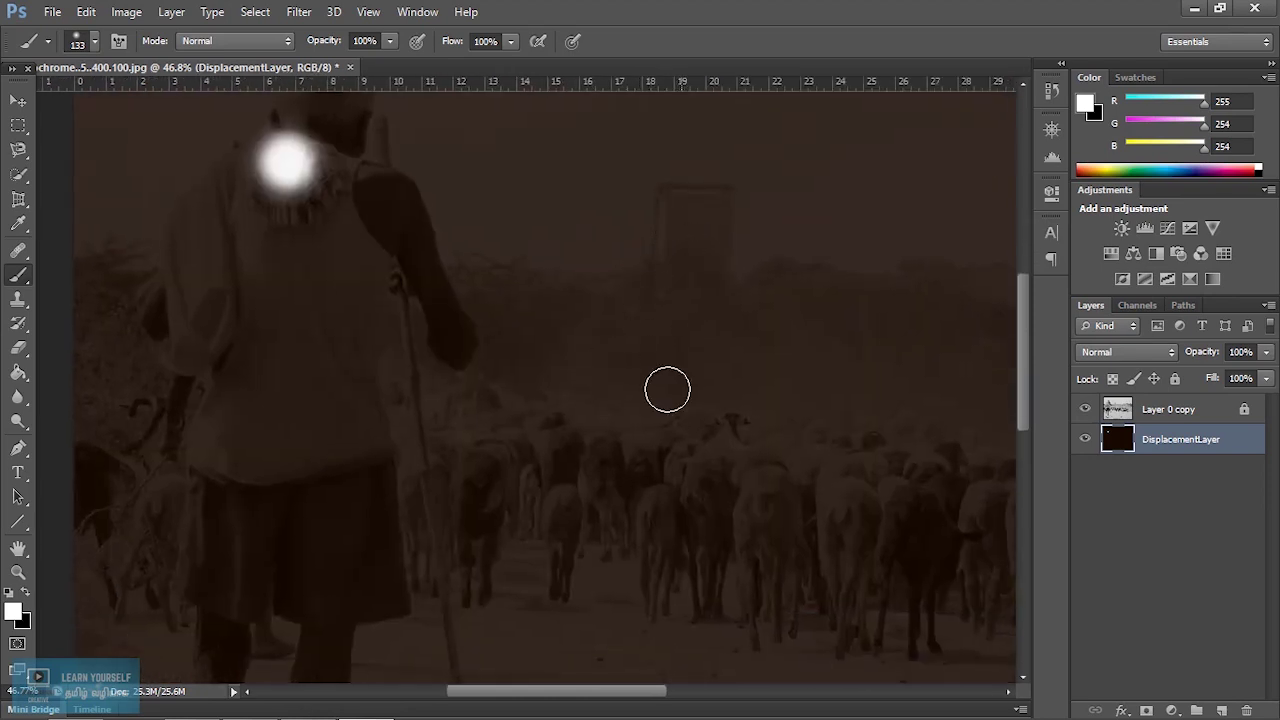
# Lower the brush opacity to 34% and undo the white spot painted on the man's scarf
pyautogui.scroll(-1, 735, 573)
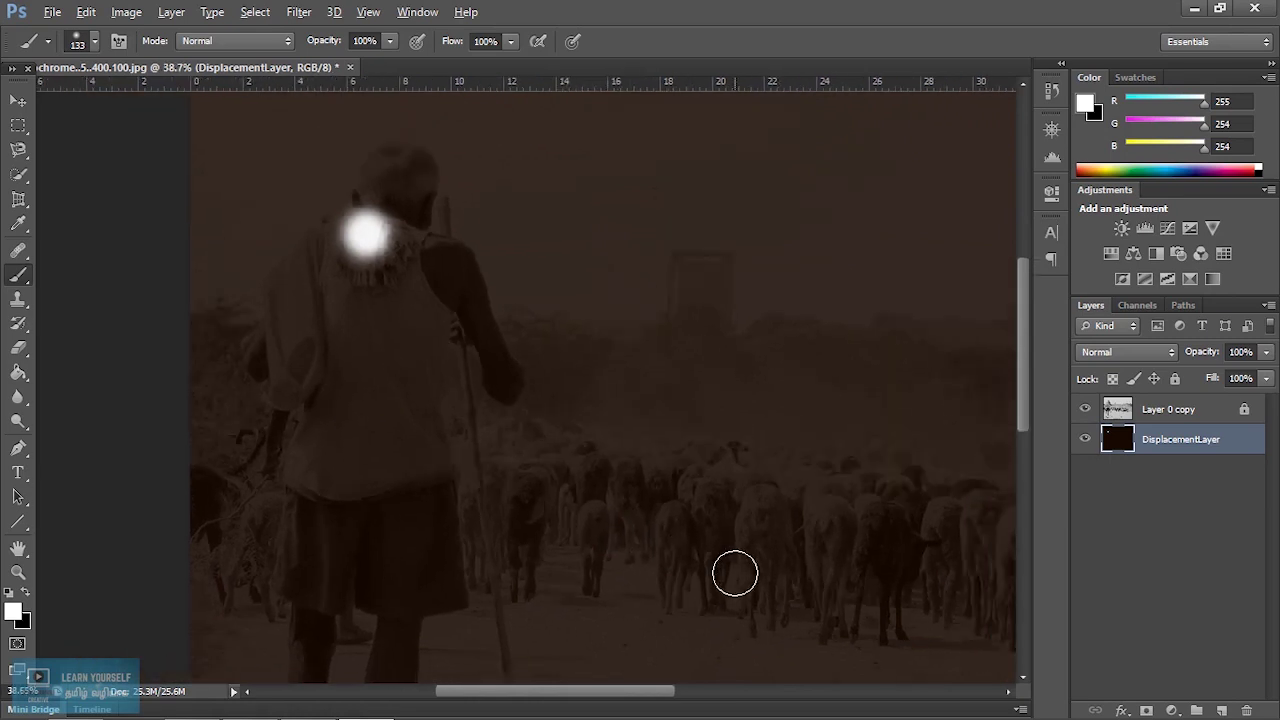
pyautogui.moveTo(757, 591)
pyautogui.mouseDown()
pyautogui.moveTo(543, 491)
pyautogui.moveTo(501, 488)
pyautogui.mouseUp()
pyautogui.hotkey('ctrl', 'z')
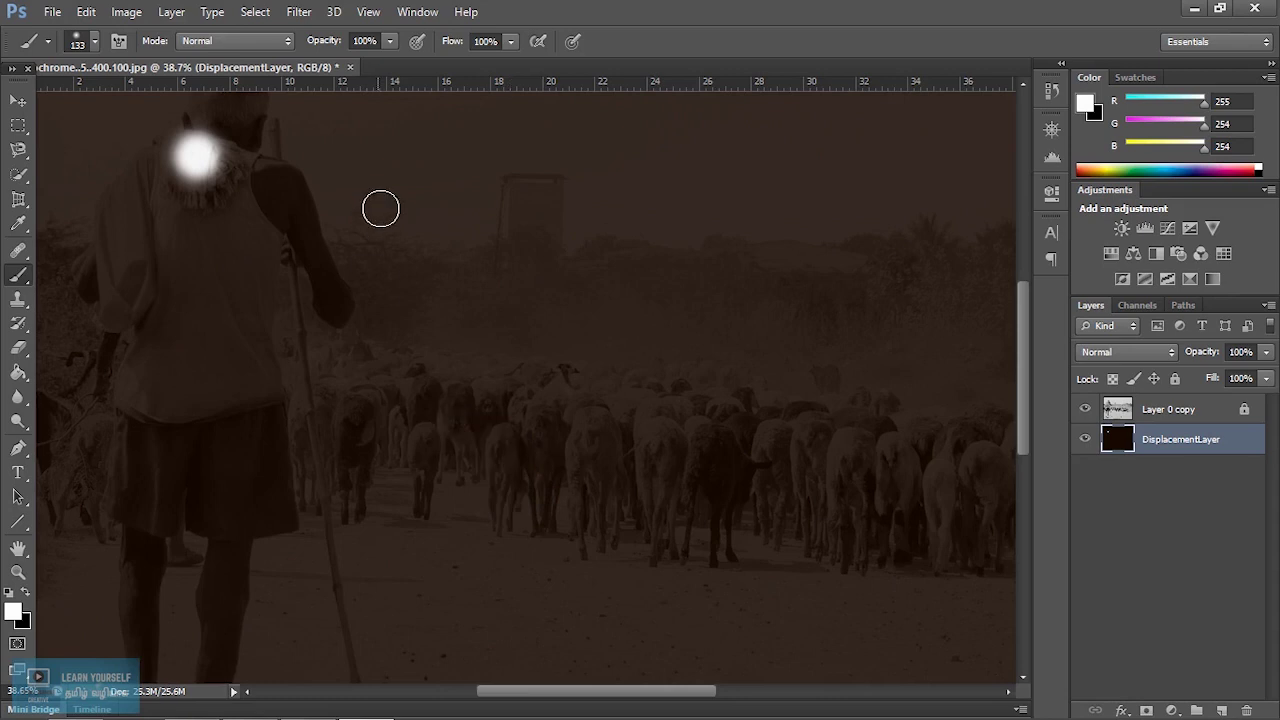
pyautogui.click(390, 42)
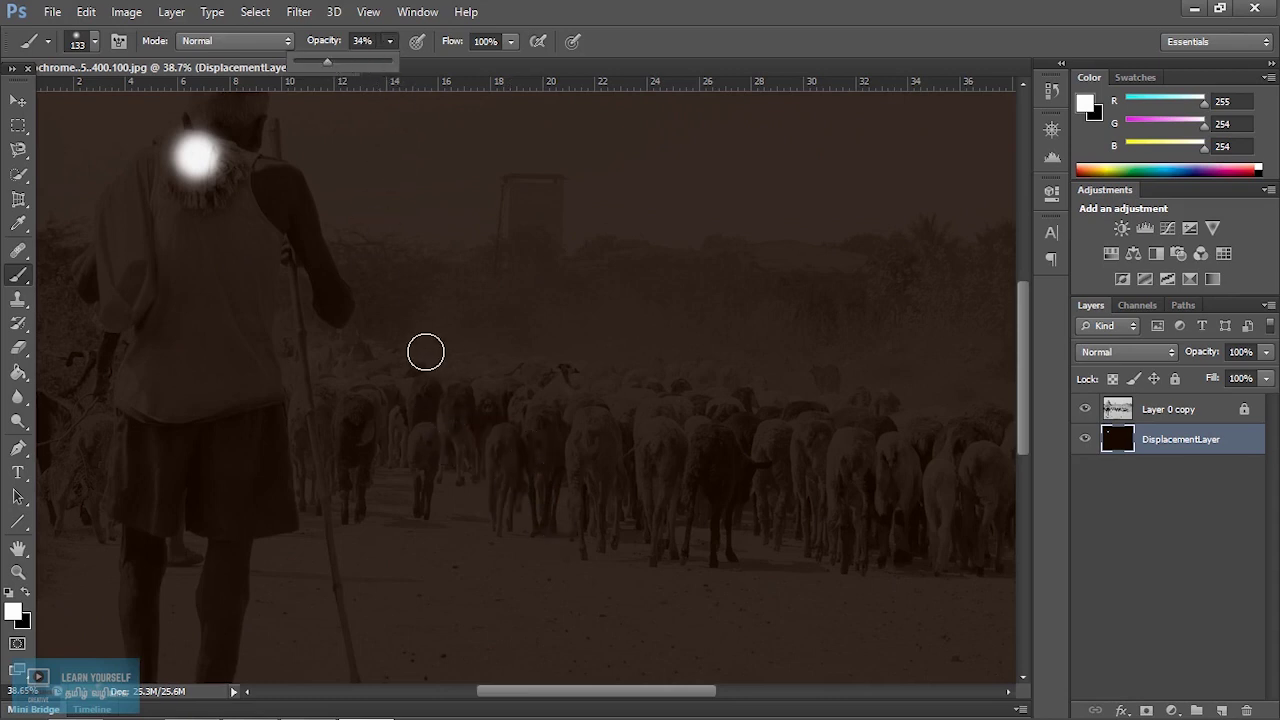
pyautogui.moveTo(412, 391); pyautogui.dragTo(491, 477)
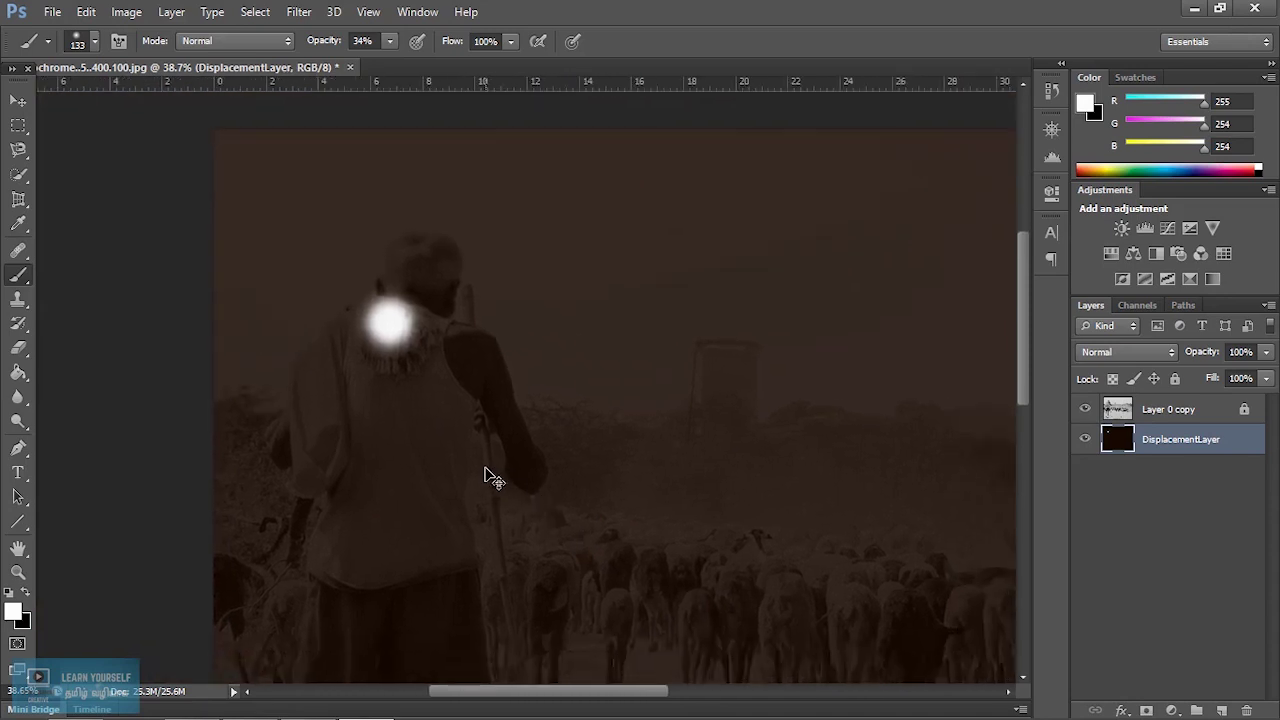
pyautogui.hotkey('ctrl', 'z')
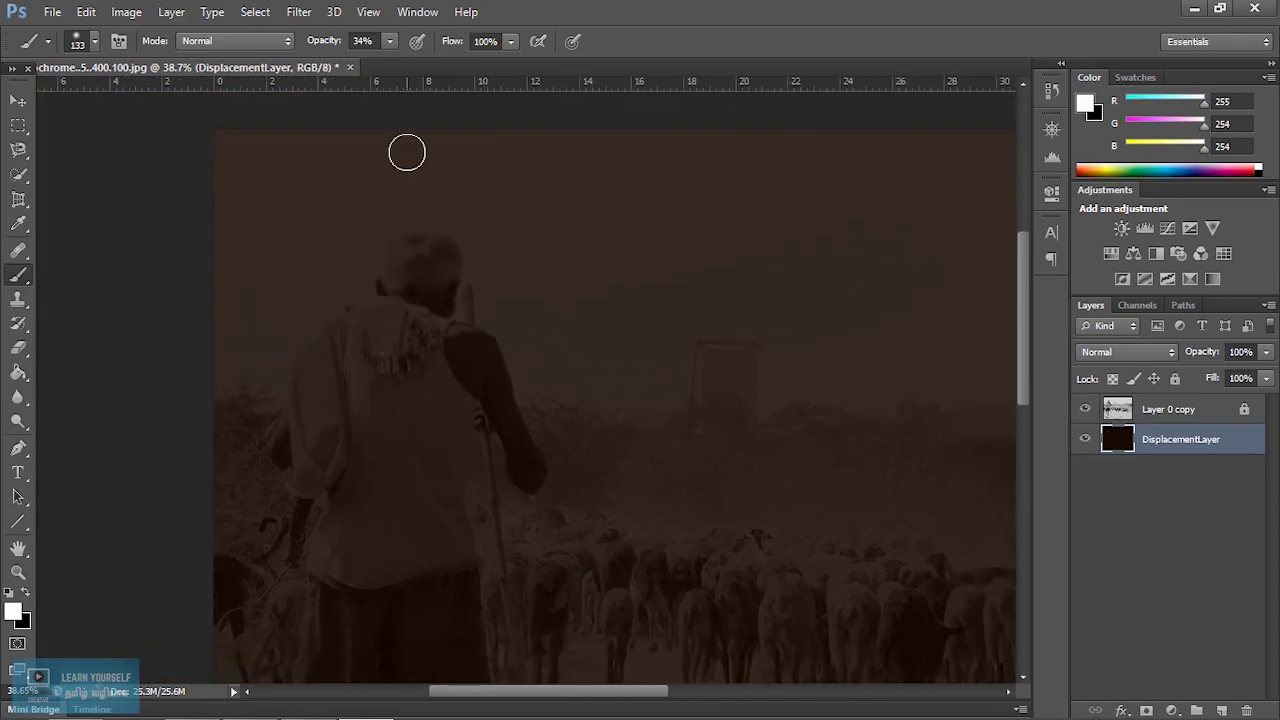
# Set the brush opacity to 15% and build up a soft white spot on the man's scarf with repeated dabs
pyautogui.click(389, 45)
pyautogui.moveTo(388, 59); pyautogui.dragTo(375, 62)
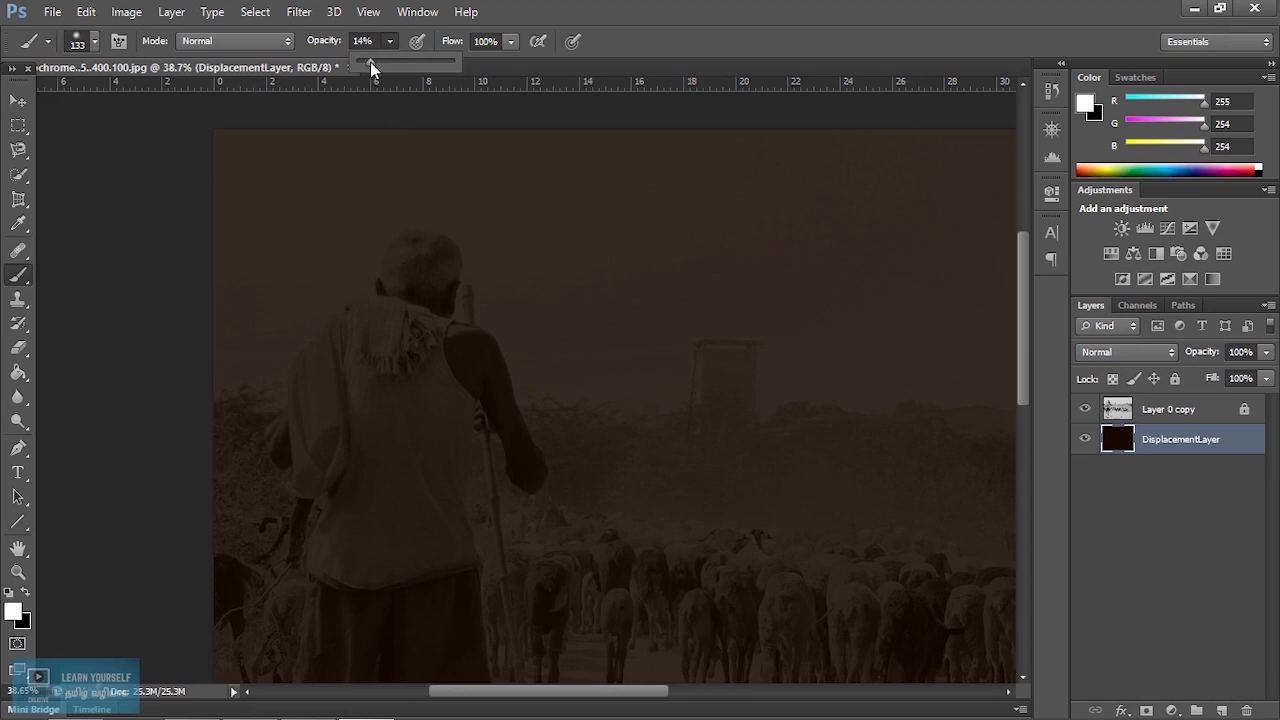
pyautogui.click(405, 329)
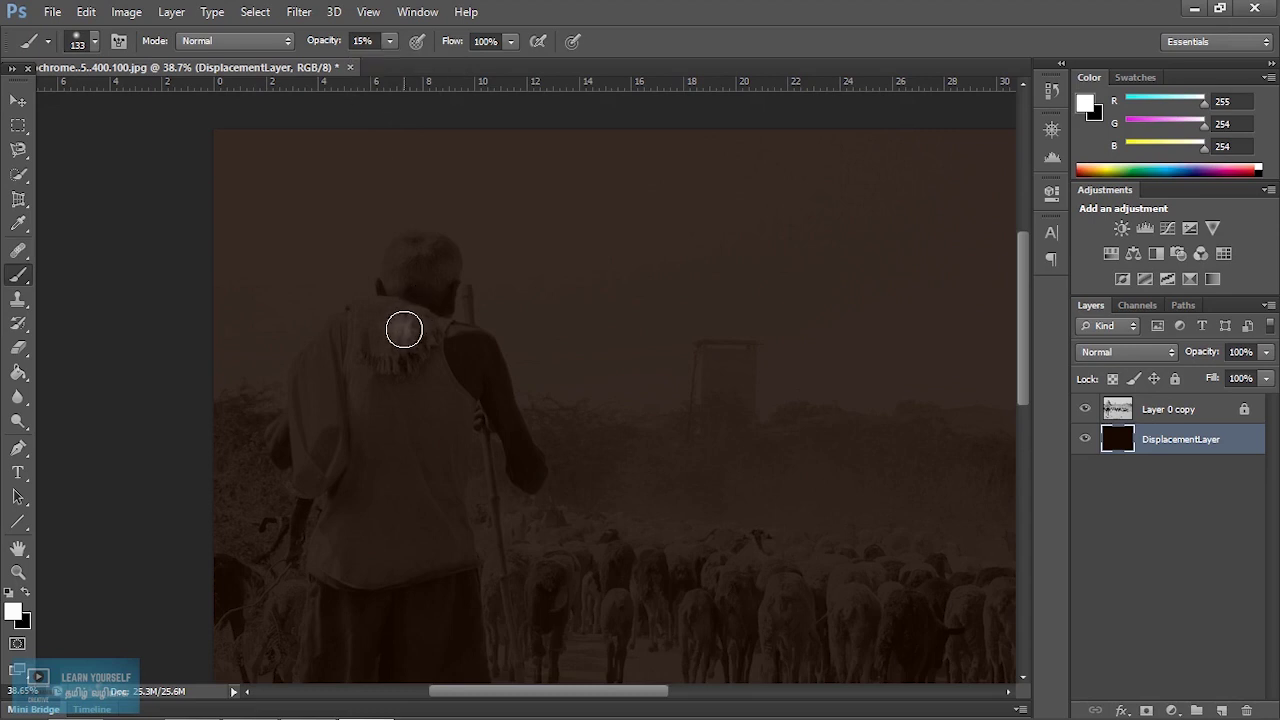
pyautogui.click(397, 329)
pyautogui.click(397, 329)
pyautogui.click(397, 329)
pyautogui.click(397, 329)
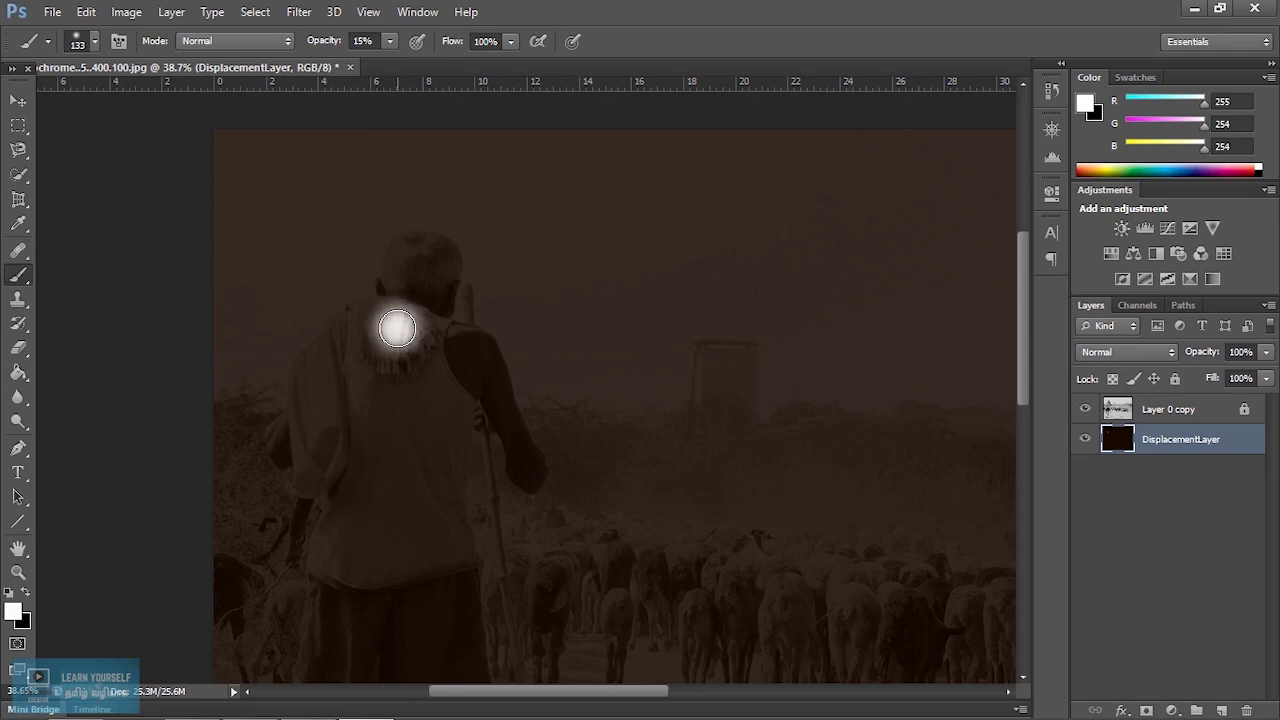
# Paint soft white strokes over the cloth on the man's left shoulder and down his right arm
pyautogui.press('space')
pyautogui.moveTo(471, 503); pyautogui.dragTo(419, 370)
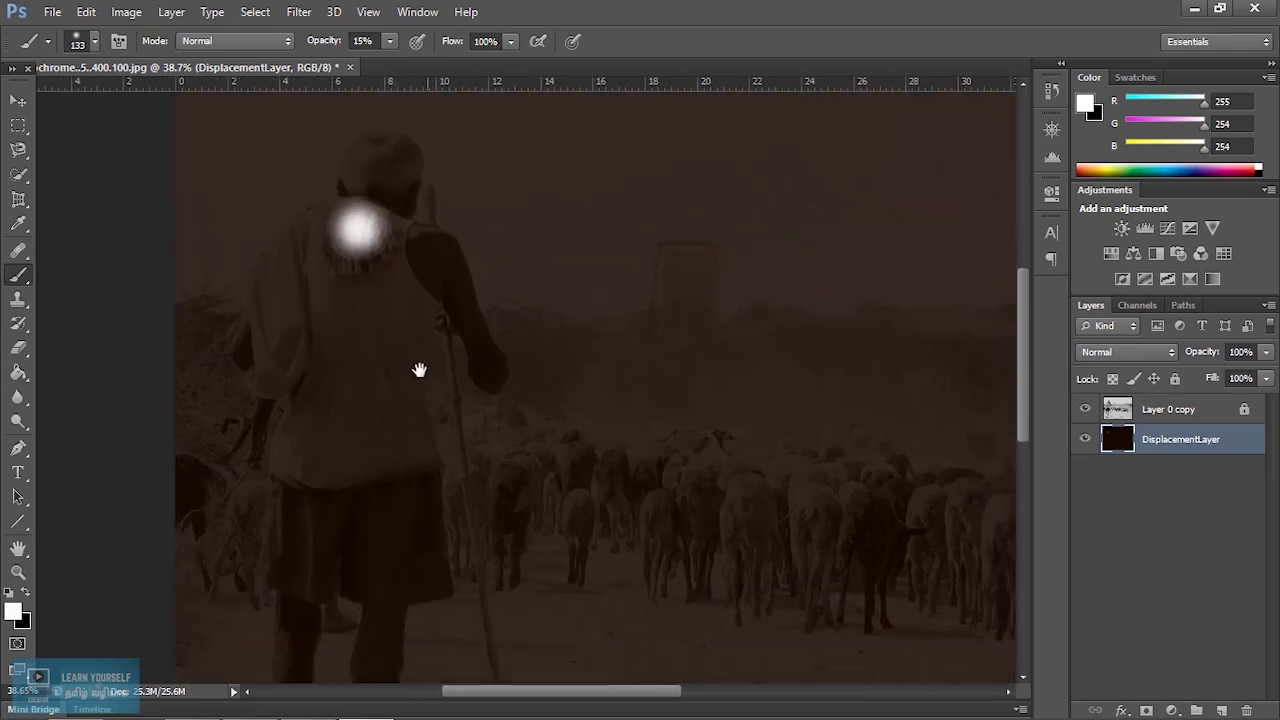
pyautogui.scroll(5, 350, 470)
pyautogui.press('space')
pyautogui.moveTo(346, 251); pyautogui.dragTo(396, 489)
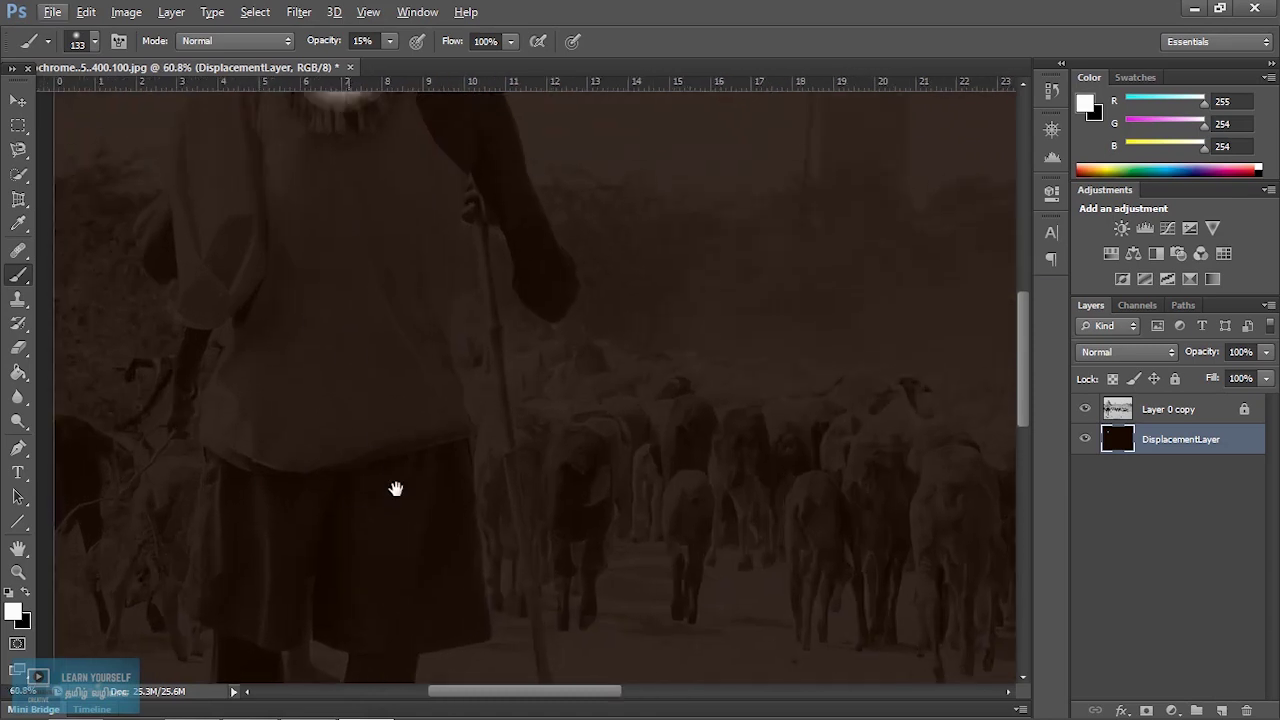
pyautogui.scroll(-2, 395, 488)
pyautogui.scroll(4, 400, 487)
pyautogui.moveTo(291, 271); pyautogui.dragTo(191, 491)
pyautogui.moveTo(582, 298)
pyautogui.mouseDown()
pyautogui.moveTo(677, 503)
pyautogui.moveTo(631, 420)
pyautogui.moveTo(620, 351)
pyautogui.moveTo(635, 408)
pyautogui.mouseUp()
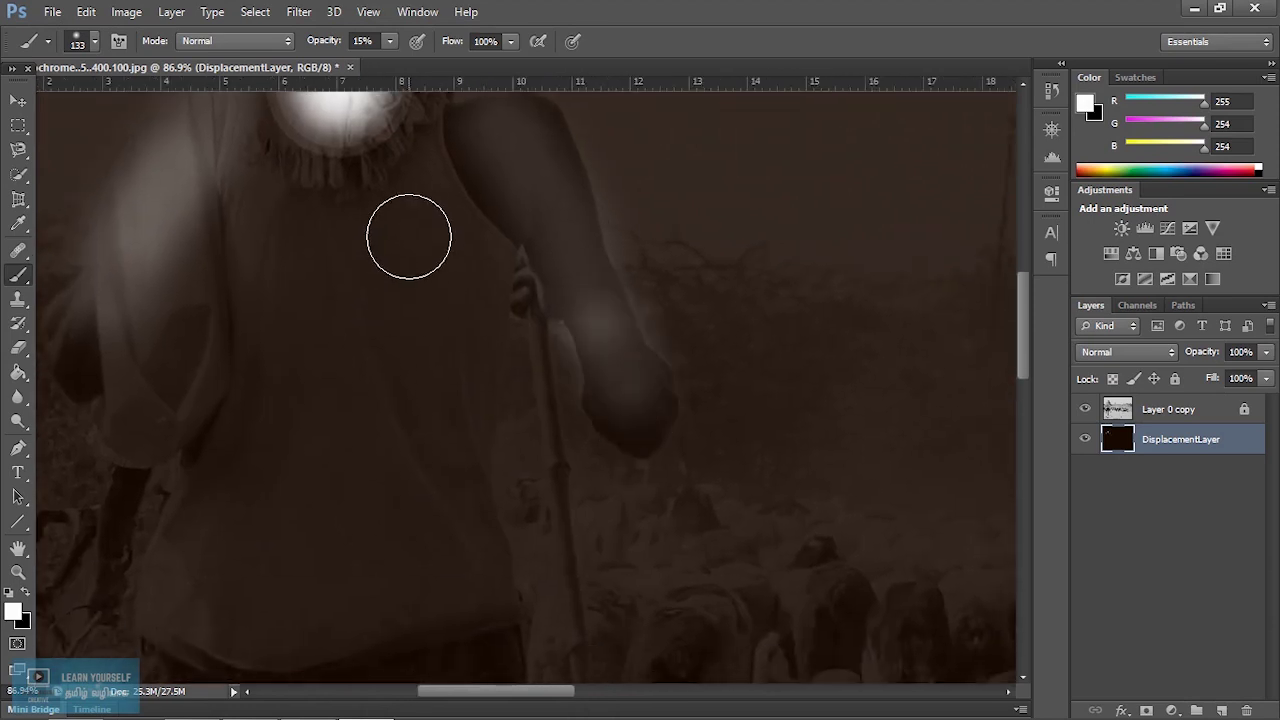
# Paint soft white strokes along both sides and the middle of the back of the man's shirt
pyautogui.moveTo(409, 237); pyautogui.dragTo(434, 409)
pyautogui.moveTo(446, 485); pyautogui.dragTo(477, 397)
pyautogui.moveTo(365, 160); pyautogui.dragTo(263, 374)
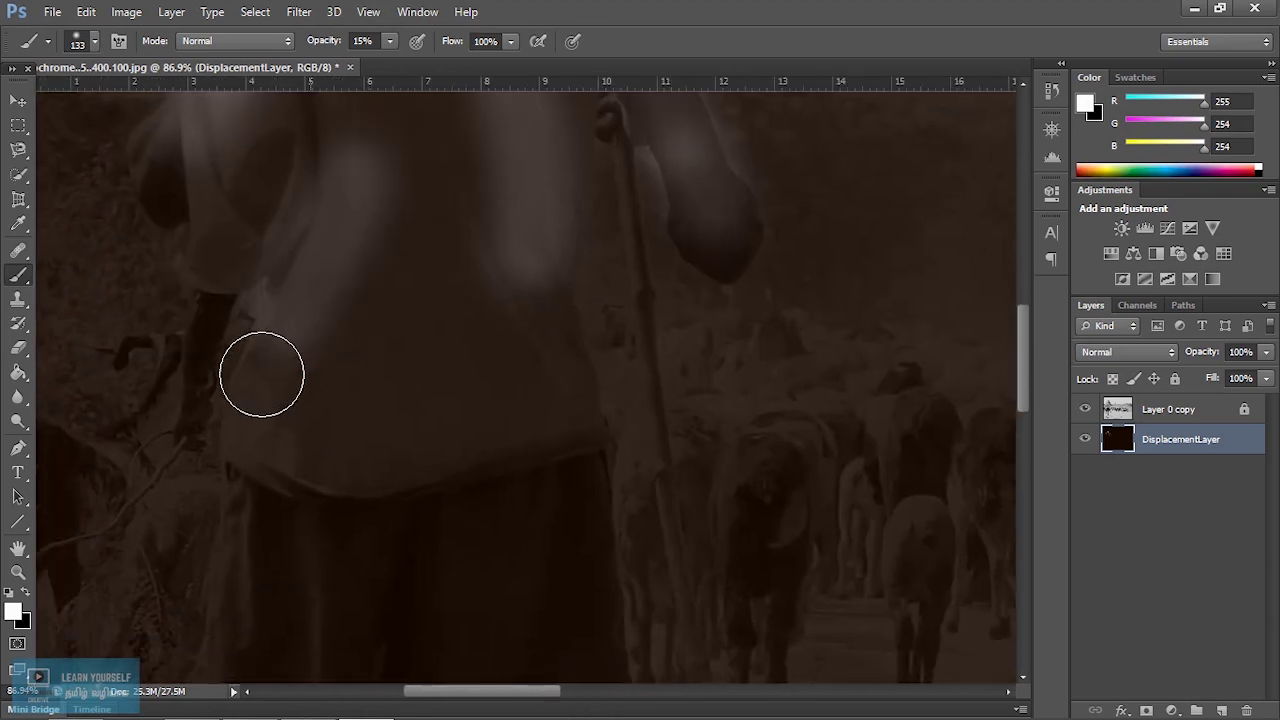
pyautogui.moveTo(378, 368); pyautogui.dragTo(389, 454)
pyautogui.moveTo(272, 260)
pyautogui.mouseDown()
pyautogui.moveTo(238, 334)
pyautogui.moveTo(254, 312)
pyautogui.mouseUp()
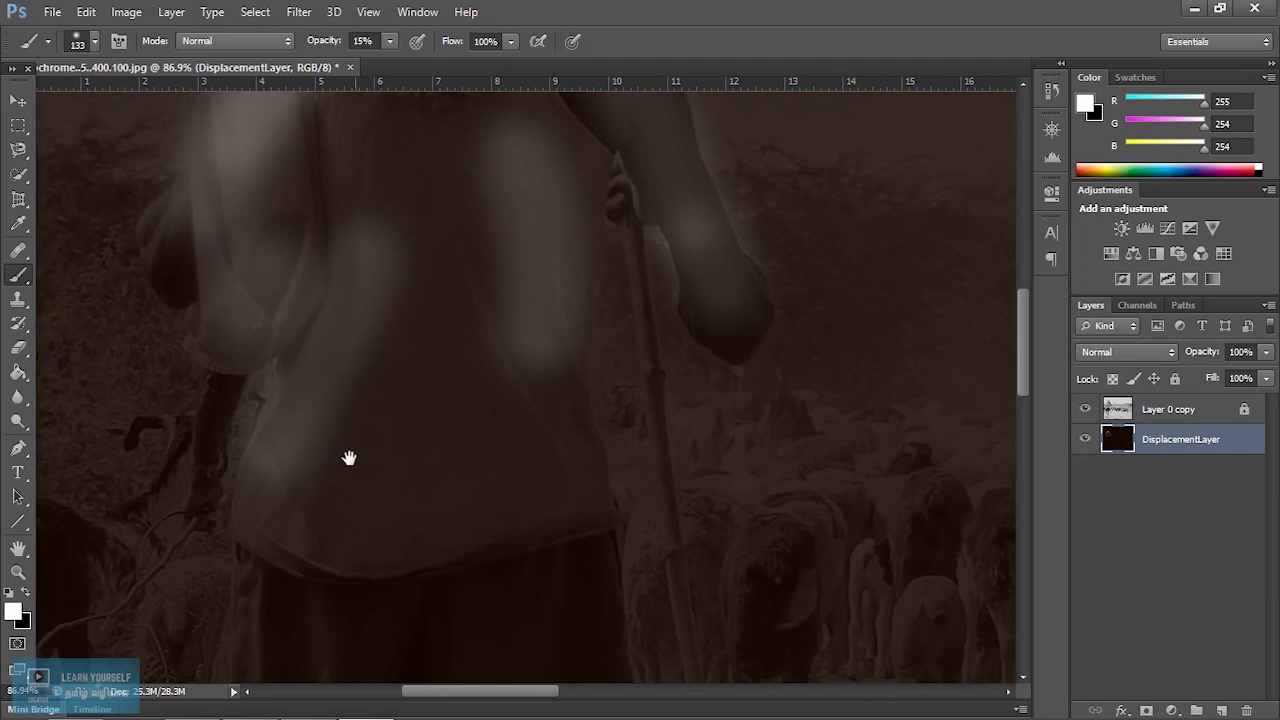
pyautogui.moveTo(349, 457); pyautogui.dragTo(339, 587)
pyautogui.moveTo(332, 255); pyautogui.dragTo(370, 395)
pyautogui.moveTo(432, 360)
pyautogui.mouseDown()
pyautogui.moveTo(466, 251)
pyautogui.moveTo(411, 554)
pyautogui.mouseUp()
# Set the brush opacity to 7% and blend more faint white over the shirt's back
pyautogui.moveTo(388, 59); pyautogui.dragTo(380, 60)
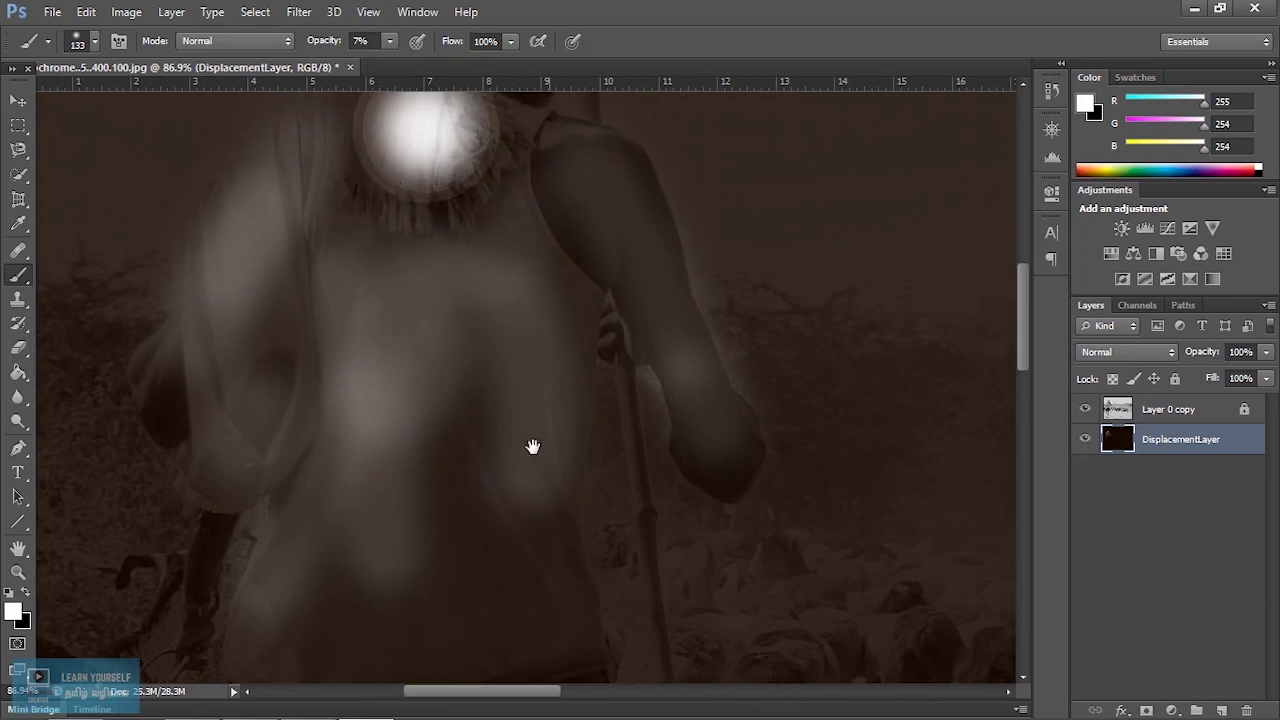
pyautogui.moveTo(548, 324); pyautogui.dragTo(517, 543)
pyautogui.moveTo(474, 220)
pyautogui.mouseDown()
pyautogui.moveTo(491, 163)
pyautogui.moveTo(477, 277)
pyautogui.moveTo(500, 352)
pyautogui.moveTo(491, 440)
pyautogui.moveTo(569, 371)
pyautogui.moveTo(609, 486)
pyautogui.mouseUp()
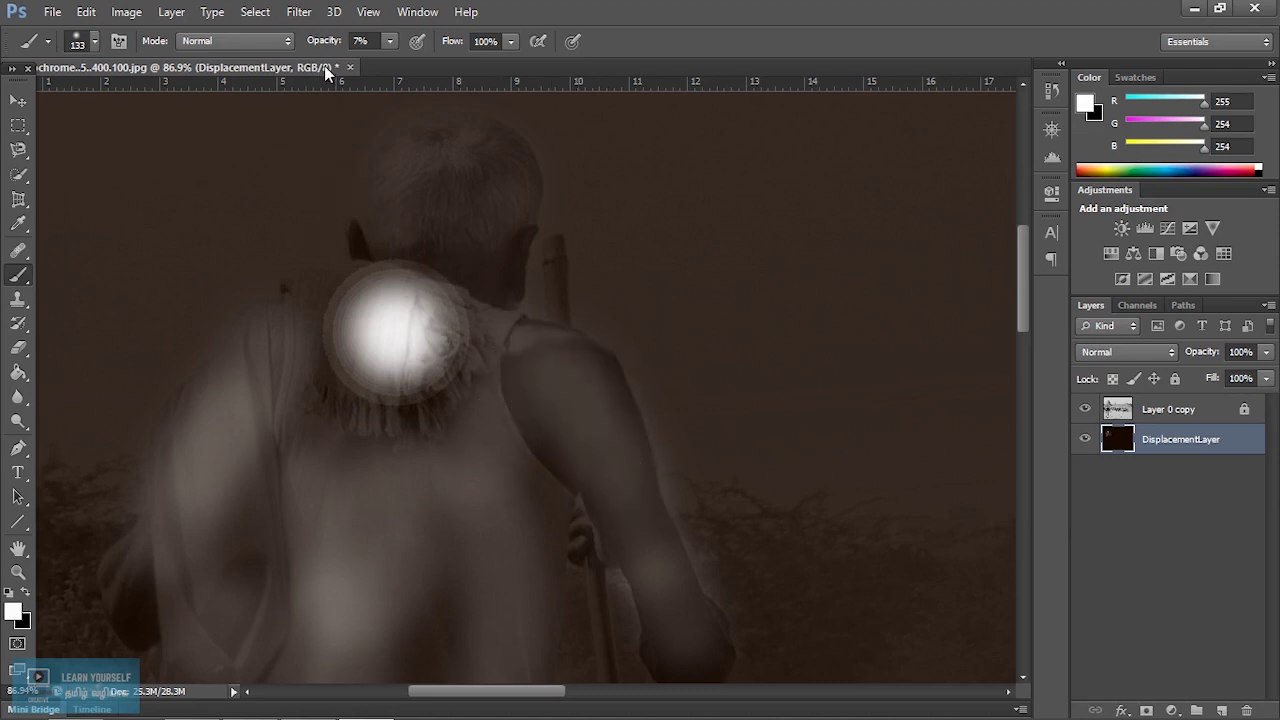
# Set the brush opacity to 8% and paint faint white over the man's head and shoulders
pyautogui.click(389, 41)
pyautogui.click(390, 62)
pyautogui.moveTo(428, 192)
pyautogui.mouseDown()
pyautogui.moveTo(461, 160)
pyautogui.moveTo(413, 184)
pyautogui.moveTo(490, 253)
pyautogui.moveTo(411, 223)
pyautogui.moveTo(471, 274)
pyautogui.moveTo(619, 479)
pyautogui.moveTo(580, 232)
pyautogui.moveTo(477, 421)
pyautogui.moveTo(481, 155)
pyautogui.mouseUp()
pyautogui.moveTo(470, 335)
pyautogui.mouseDown()
pyautogui.moveTo(506, 137)
pyautogui.moveTo(286, 234)
pyautogui.moveTo(243, 240)
pyautogui.moveTo(234, 183)
pyautogui.moveTo(189, 374)
pyautogui.mouseUp()
# Paint faint white strokes down the man's shorts and along his left leg to the foot
pyautogui.moveTo(346, 391); pyautogui.dragTo(346, 270)
pyautogui.moveTo(277, 340)
pyautogui.mouseDown()
pyautogui.moveTo(280, 440)
pyautogui.moveTo(354, 314)
pyautogui.moveTo(509, 251)
pyautogui.moveTo(545, 313)
pyautogui.moveTo(583, 486)
pyautogui.moveTo(608, 220)
pyautogui.mouseUp()
pyautogui.moveTo(337, 351)
pyautogui.mouseDown()
pyautogui.moveTo(291, 458)
pyautogui.moveTo(300, 497)
pyautogui.mouseUp()
pyautogui.moveTo(300, 497)
pyautogui.mouseDown()
pyautogui.moveTo(351, 314)
pyautogui.moveTo(343, 237)
pyautogui.mouseUp()
pyautogui.moveTo(338, 387)
pyautogui.mouseDown()
pyautogui.moveTo(354, 360)
pyautogui.moveTo(329, 589)
pyautogui.moveTo(351, 557)
pyautogui.moveTo(312, 608)
pyautogui.mouseUp()
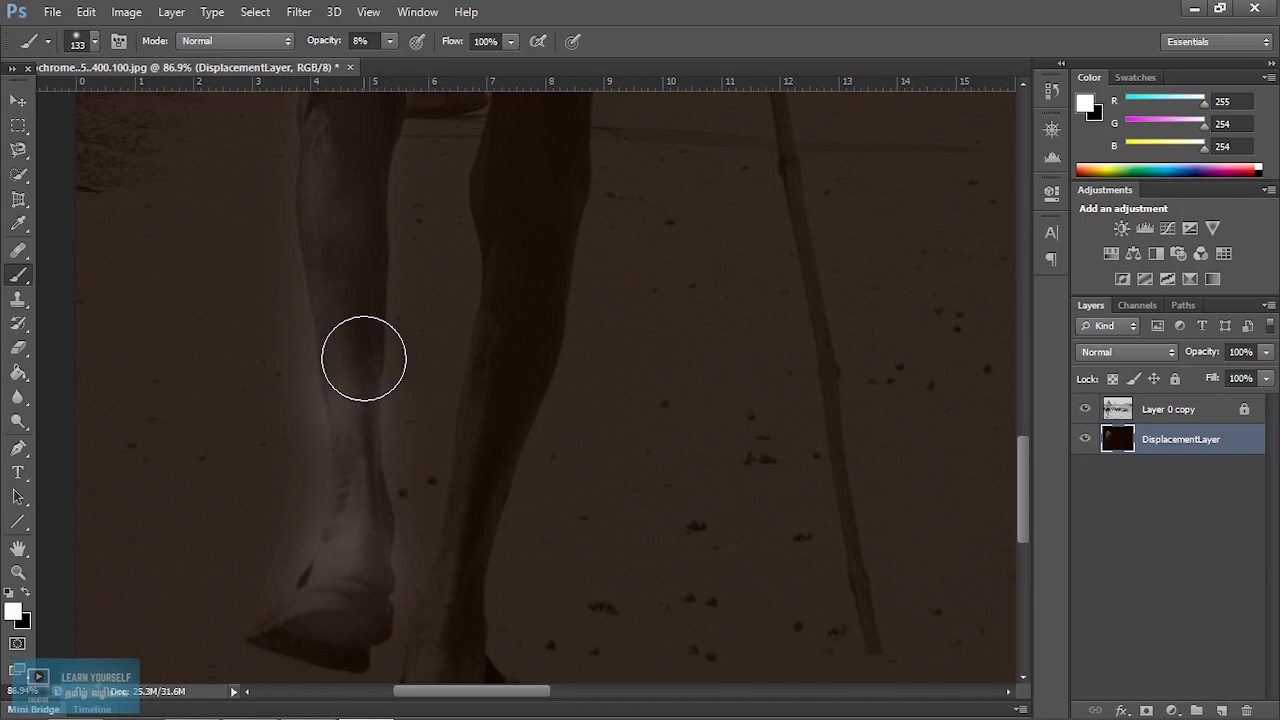
pyautogui.moveTo(363, 360); pyautogui.dragTo(347, 494)
# Paint faint white strokes along the man's right leg from the shorts down to the ankle
pyautogui.moveTo(514, 178)
pyautogui.mouseDown()
pyautogui.moveTo(481, 329)
pyautogui.moveTo(431, 453)
pyautogui.mouseUp()
pyautogui.moveTo(484, 239); pyautogui.dragTo(472, 277)
pyautogui.moveTo(472, 280)
pyautogui.mouseDown()
pyautogui.moveTo(471, 429)
pyautogui.moveTo(417, 600)
pyautogui.moveTo(469, 262)
pyautogui.mouseUp()
pyautogui.moveTo(469, 243); pyautogui.dragTo(429, 466)
pyautogui.moveTo(449, 356); pyautogui.dragTo(407, 569)
pyautogui.moveTo(406, 573)
pyautogui.mouseDown()
pyautogui.moveTo(440, 406)
pyautogui.moveTo(421, 531)
pyautogui.mouseUp()
pyautogui.moveTo(465, 305); pyautogui.dragTo(496, 268)
pyautogui.moveTo(492, 208)
pyautogui.mouseDown()
pyautogui.moveTo(443, 460)
pyautogui.moveTo(409, 520)
pyautogui.moveTo(431, 306)
pyautogui.moveTo(464, 182)
pyautogui.mouseUp()
# Reduce the brush size to 70 px and paint straight faint white strokes along the full length of the walking stick
pyautogui.moveTo(464, 185); pyautogui.dragTo(414, 551)
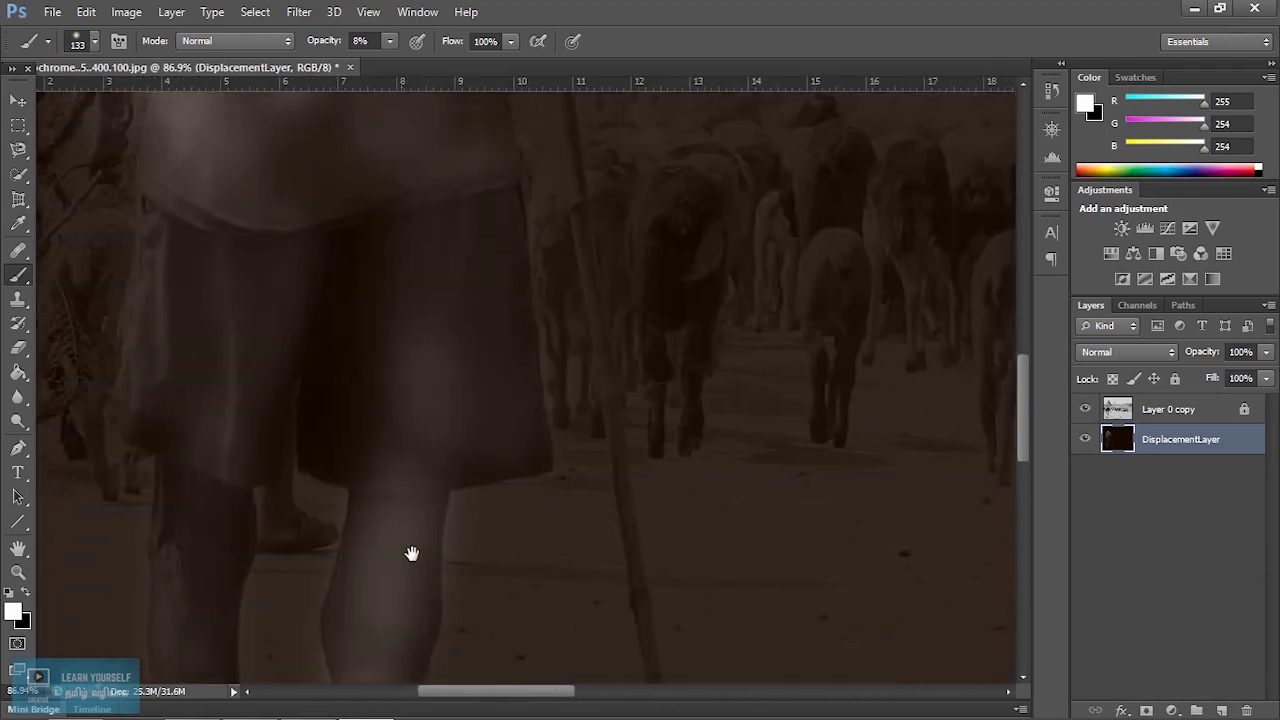
pyautogui.moveTo(627, 271); pyautogui.dragTo(593, 411)
pyautogui.press('[')
pyautogui.press('[')
pyautogui.press('[')
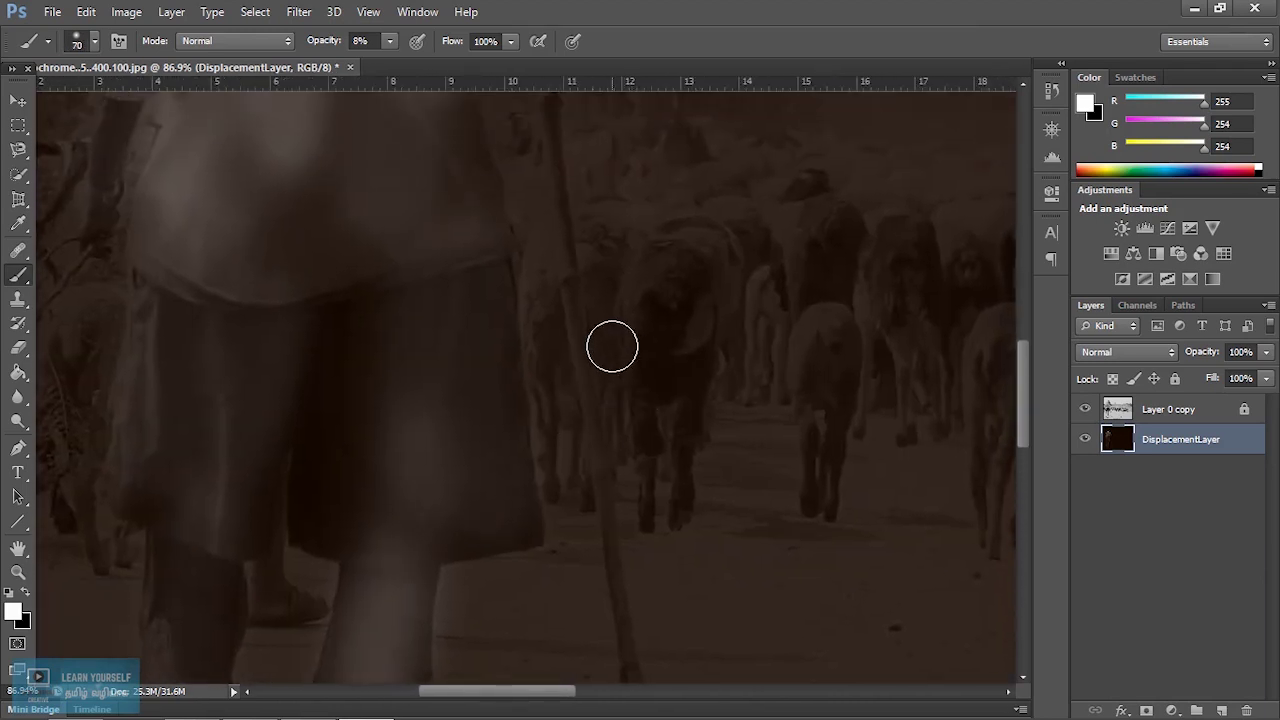
pyautogui.scroll(-3, 605, 350)
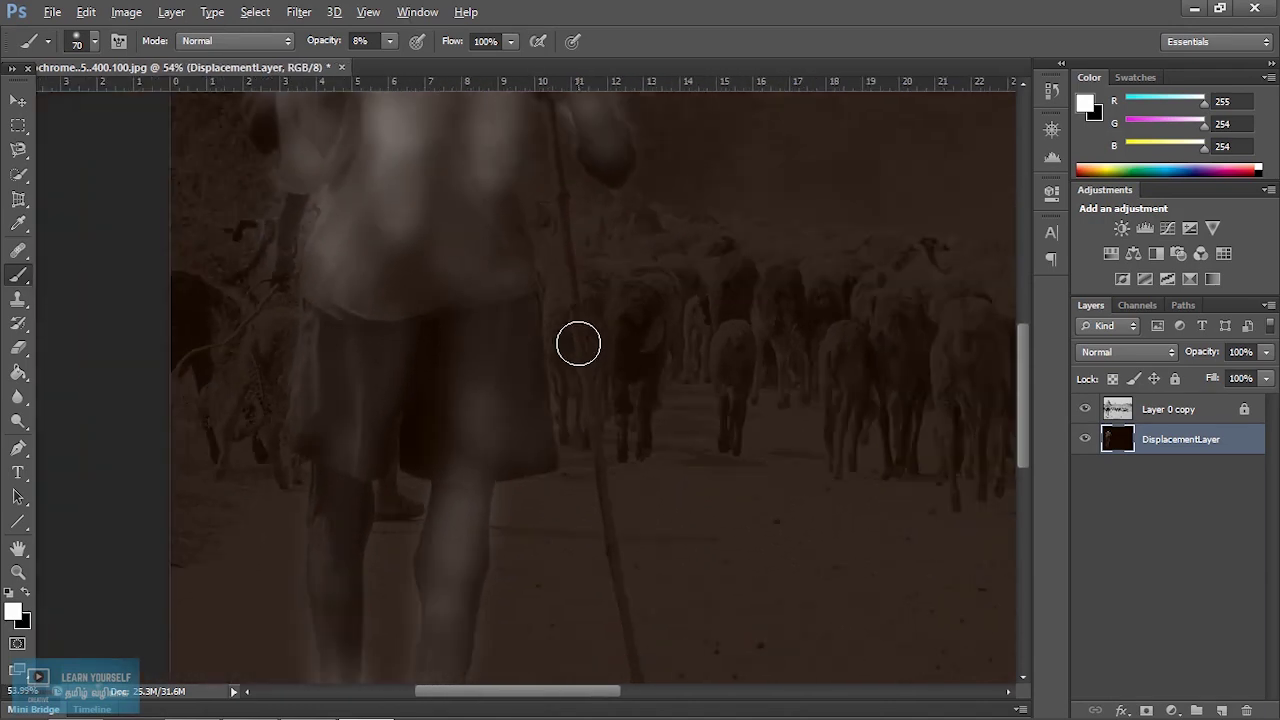
pyautogui.moveTo(571, 247)
pyautogui.mouseDown()
pyautogui.moveTo(540, 423)
pyautogui.moveTo(514, 130)
pyautogui.mouseUp()
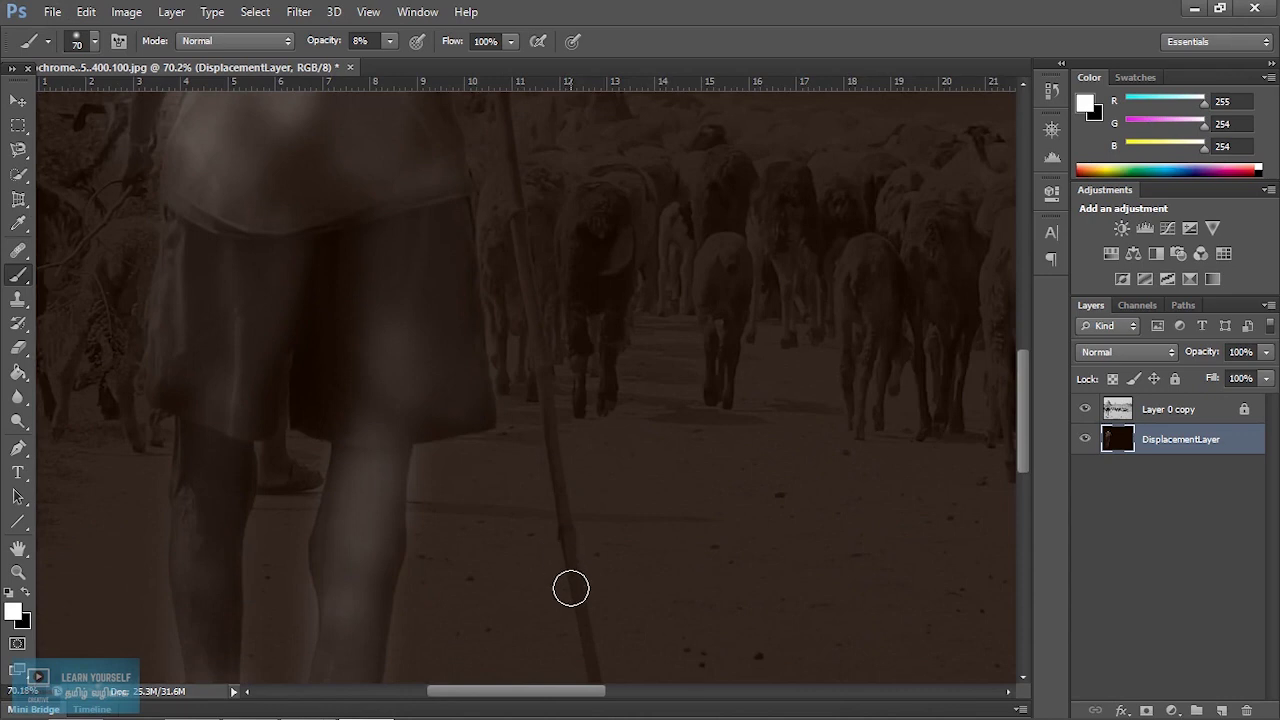
pyautogui.keyDown('shift'); pyautogui.click(578, 590); pyautogui.keyUp('shift')
pyautogui.moveTo(620, 610); pyautogui.dragTo(572, 345)
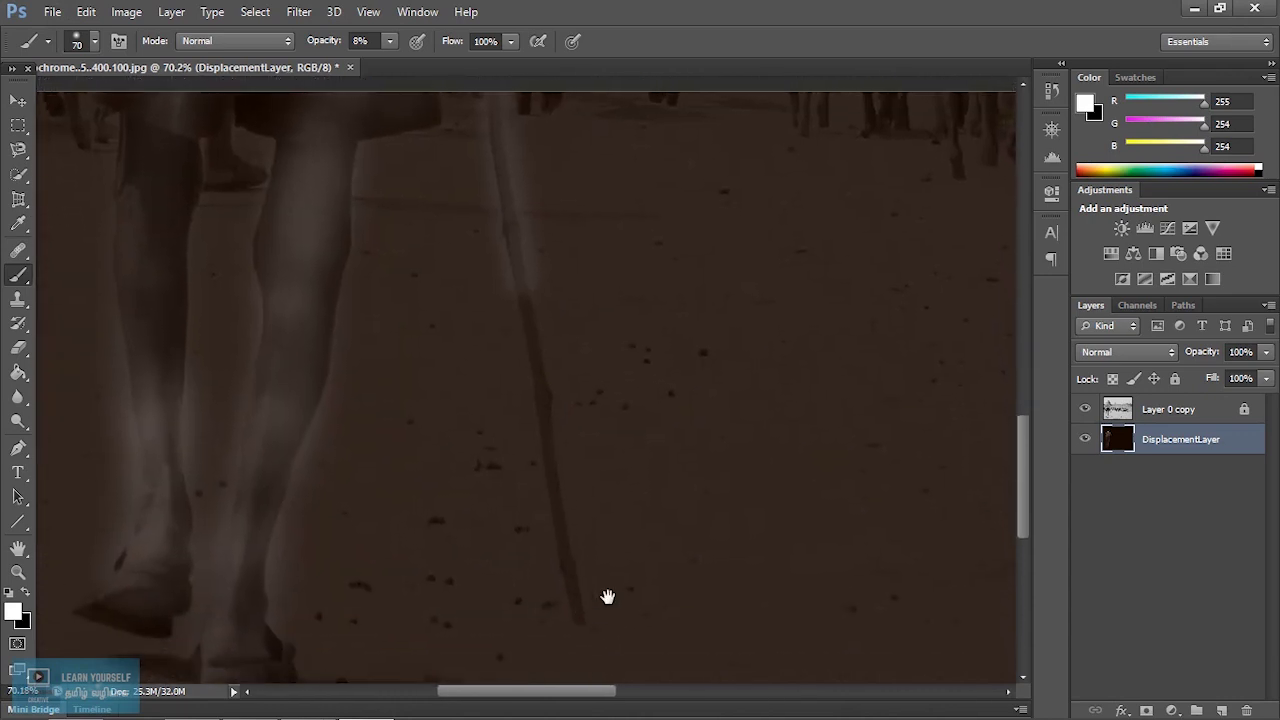
pyautogui.keyDown('shift'); pyautogui.click(578, 597); pyautogui.keyUp('shift')
pyautogui.moveTo(621, 255); pyautogui.dragTo(560, 609)
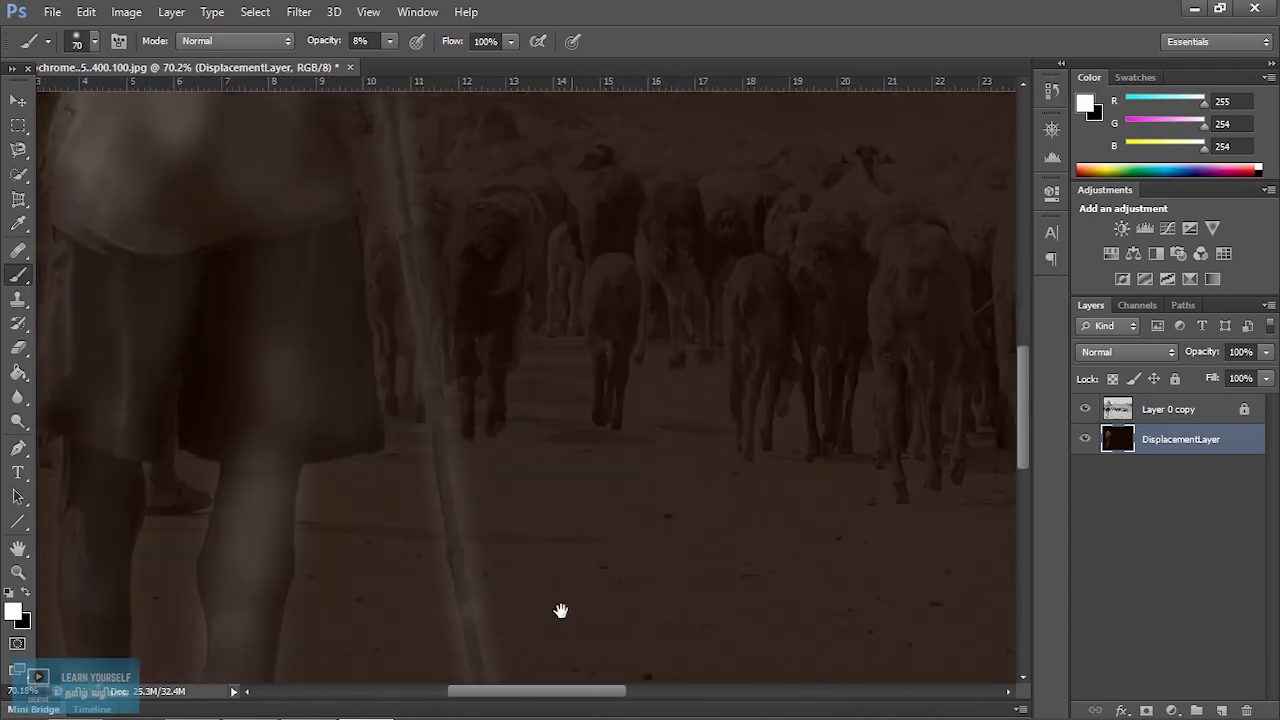
# Brighten the man's right forearm and the back of his shirt with additional faint white strokes
pyautogui.scroll(-3, 569, 492)
pyautogui.scroll(3, 569, 492)
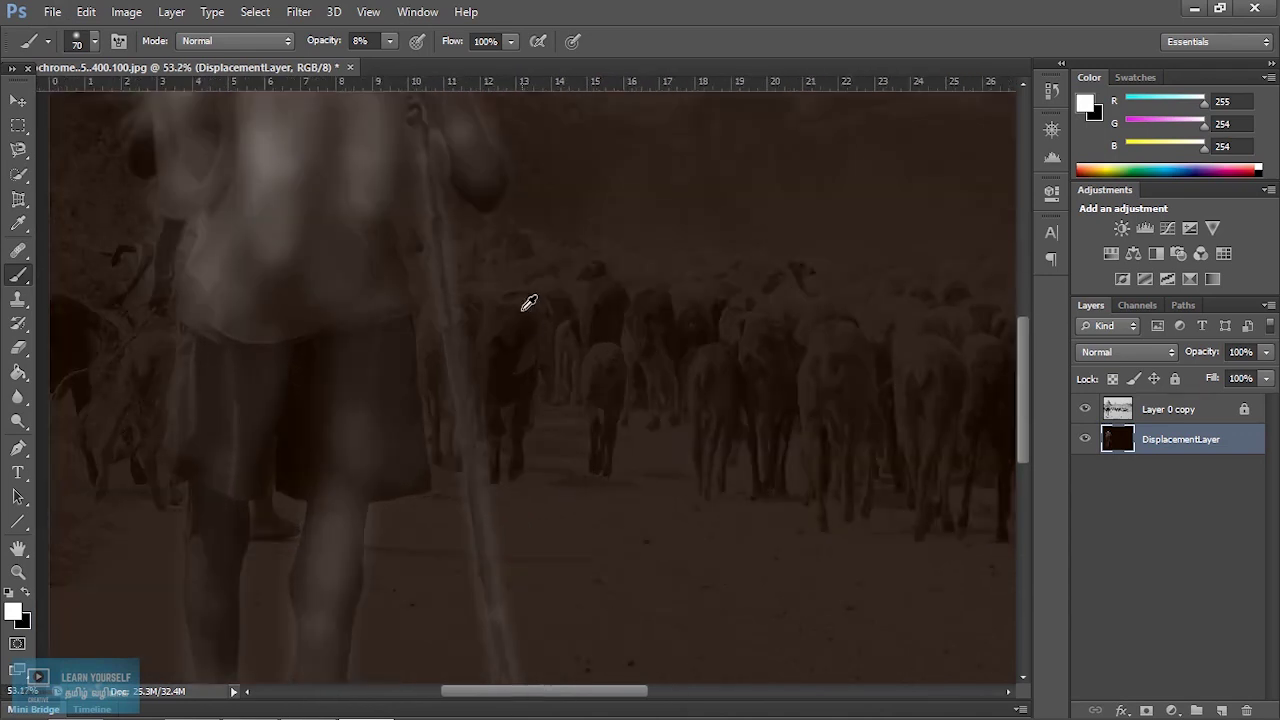
pyautogui.moveTo(473, 187); pyautogui.dragTo(669, 466)
pyautogui.moveTo(335, 383)
pyautogui.mouseDown()
pyautogui.moveTo(350, 399)
pyautogui.moveTo(457, 217)
pyautogui.moveTo(546, 243)
pyautogui.moveTo(494, 160)
pyautogui.moveTo(565, 341)
pyautogui.mouseUp()
pyautogui.scroll(-4, 494, 286)
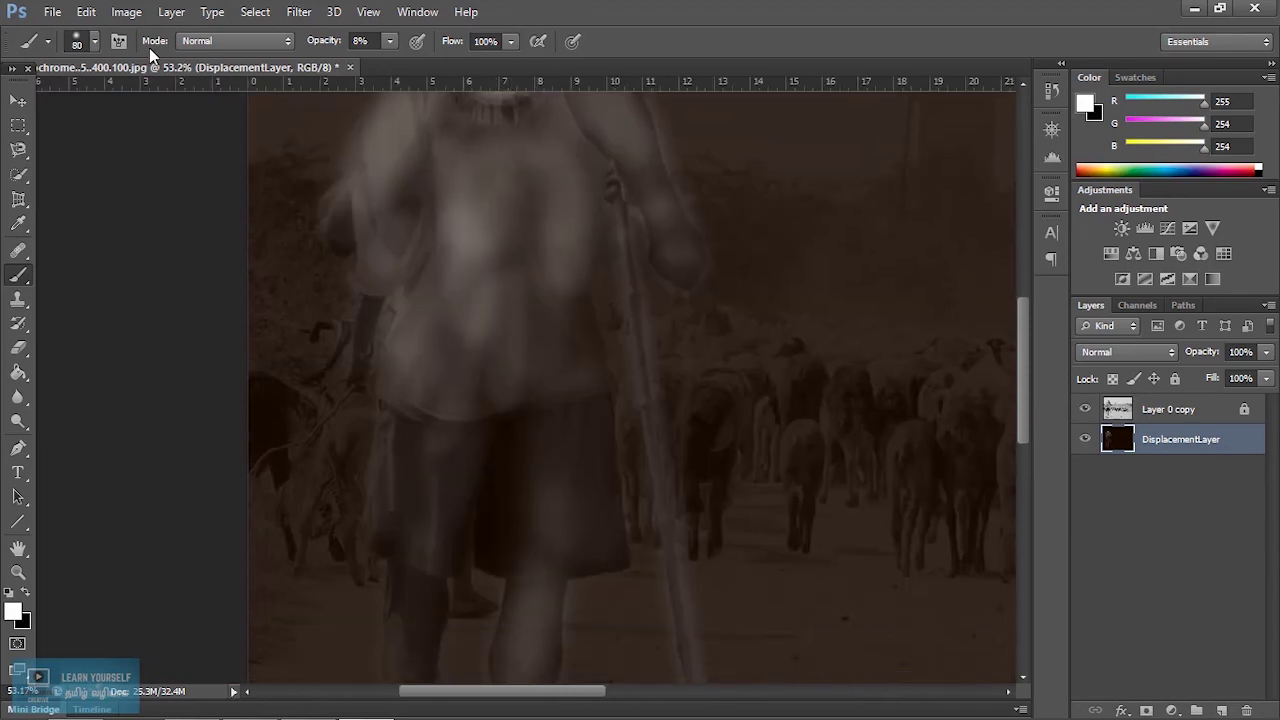
# Set the brush to 100 px and 5% opacity and paint over the dark areas of the shorts and left leg
pyautogui.click(94, 41)
pyautogui.press('Return')
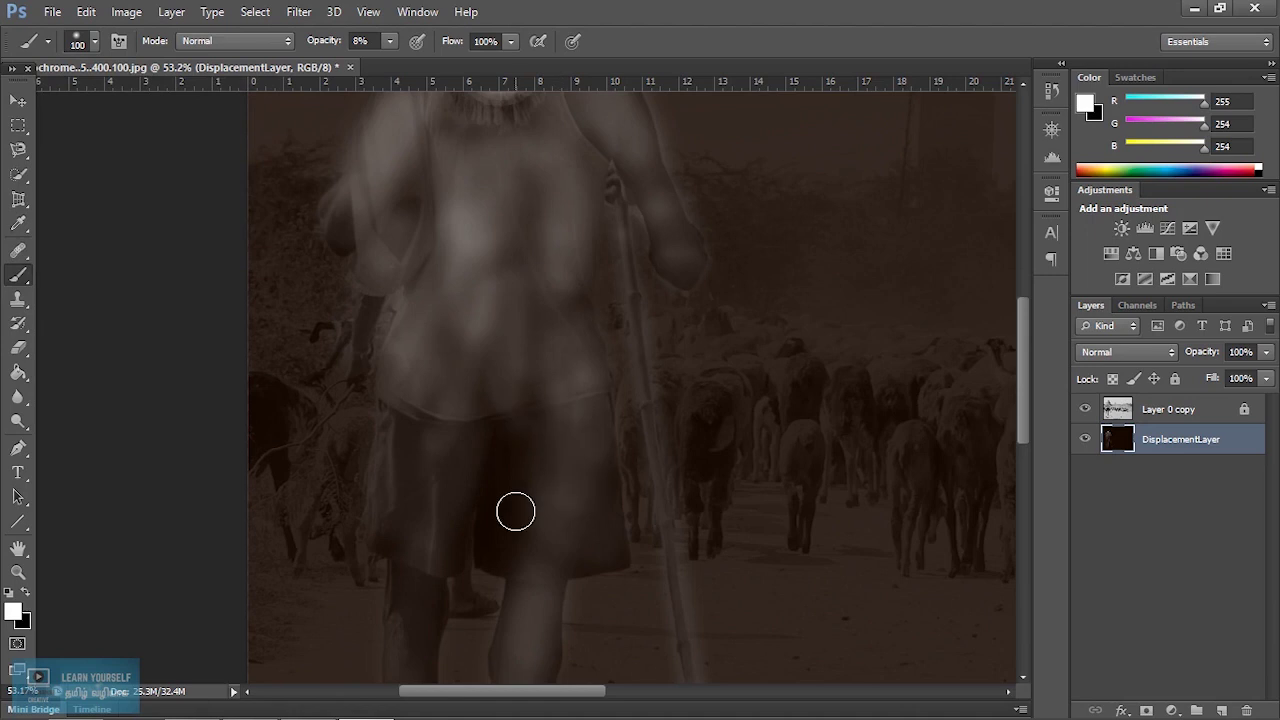
pyautogui.moveTo(383, 59); pyautogui.dragTo(386, 60)
pyautogui.click(390, 41)
pyautogui.moveTo(408, 449)
pyautogui.mouseDown()
pyautogui.moveTo(403, 488)
pyautogui.moveTo(499, 436)
pyautogui.moveTo(503, 557)
pyautogui.moveTo(440, 640)
pyautogui.mouseUp()
pyautogui.press('space')
pyautogui.moveTo(567, 462); pyautogui.dragTo(472, 228)
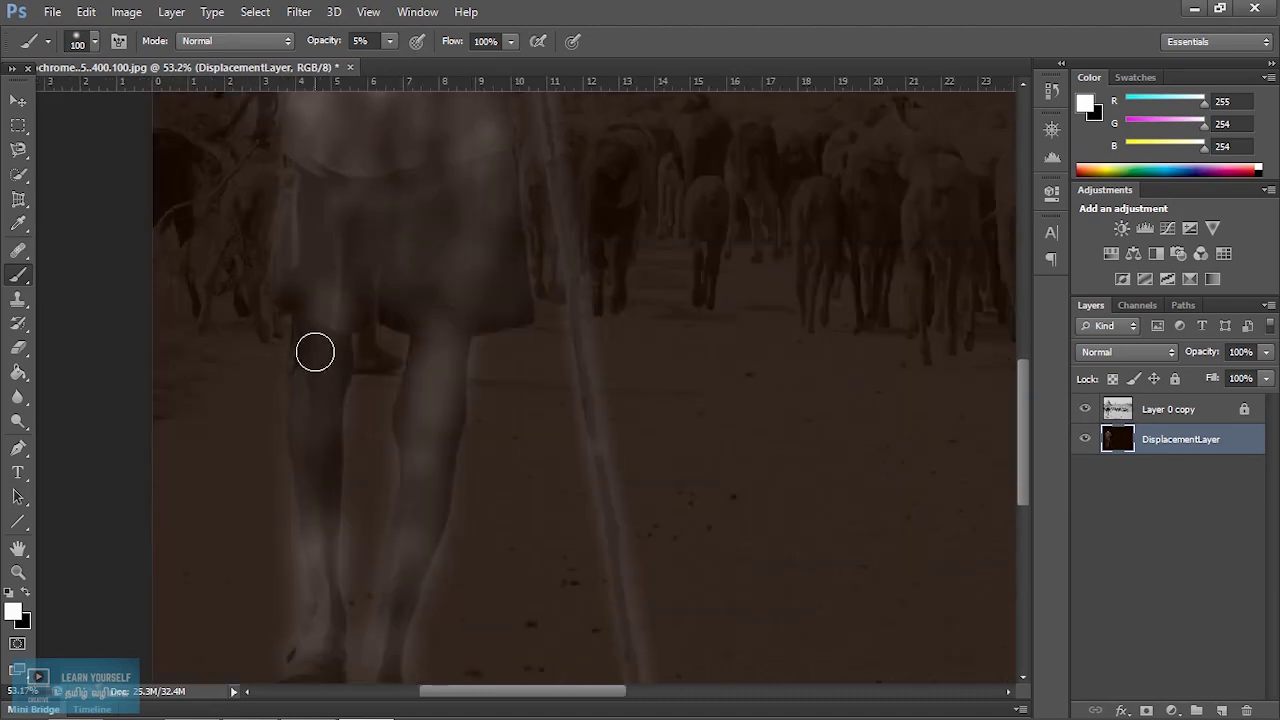
pyautogui.moveTo(314, 351); pyautogui.dragTo(320, 500)
# Paint faint white strokes over the bodies and legs of the sheep at the herd's right end
pyautogui.press('space')
pyautogui.moveTo(722, 278); pyautogui.dragTo(333, 521)
pyautogui.moveTo(1003, 560); pyautogui.dragTo(575, 470)
pyautogui.moveTo(701, 350)
pyautogui.mouseDown()
pyautogui.moveTo(717, 391)
pyautogui.moveTo(715, 490)
pyautogui.mouseUp()
pyautogui.moveTo(629, 393)
pyautogui.mouseDown()
pyautogui.moveTo(586, 397)
pyautogui.moveTo(517, 374)
pyautogui.moveTo(520, 477)
pyautogui.mouseUp()
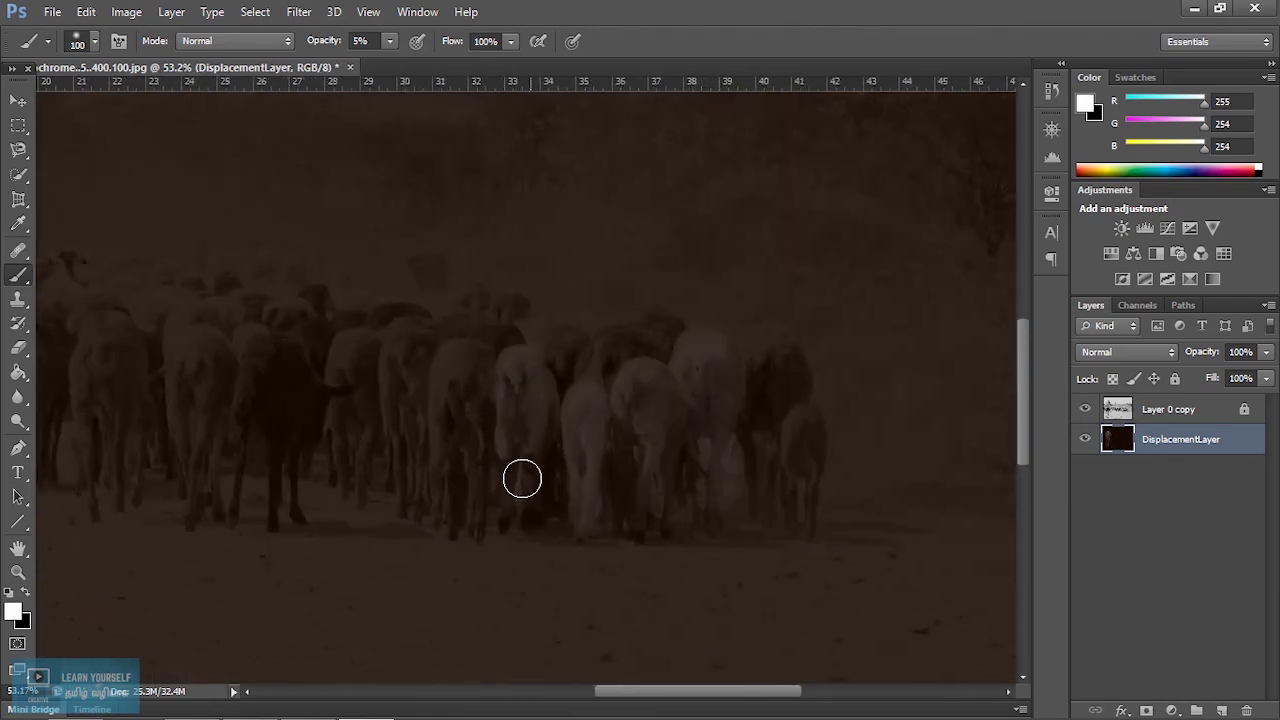
pyautogui.moveTo(777, 351); pyautogui.dragTo(811, 486)
# Continue the faint white strokes over the sheep from the right end toward the middle of the herd
pyautogui.press('space')
pyautogui.moveTo(475, 408); pyautogui.dragTo(691, 454)
pyautogui.moveTo(653, 409)
pyautogui.mouseDown()
pyautogui.moveTo(654, 549)
pyautogui.moveTo(683, 487)
pyautogui.moveTo(589, 431)
pyautogui.moveTo(511, 454)
pyautogui.moveTo(431, 403)
pyautogui.moveTo(406, 535)
pyautogui.mouseUp()
pyautogui.press('space')
pyautogui.moveTo(421, 437)
pyautogui.mouseDown()
pyautogui.moveTo(594, 480)
pyautogui.moveTo(596, 523)
pyautogui.mouseUp()
pyautogui.moveTo(484, 470); pyautogui.dragTo(479, 629)
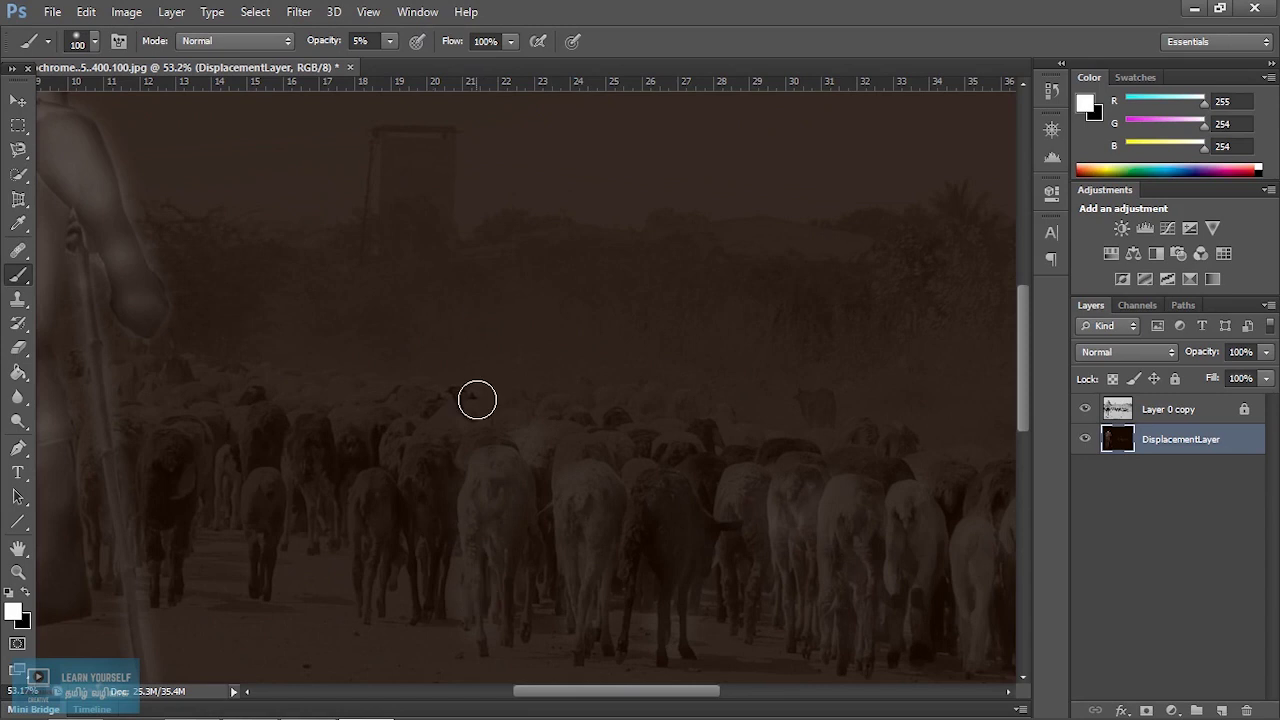
# Set the brush opacity to 9% and brighten the nearest sheep in the middle of the herd
pyautogui.moveTo(509, 485)
pyautogui.mouseDown()
pyautogui.moveTo(486, 500)
pyautogui.moveTo(488, 614)
pyautogui.mouseUp()
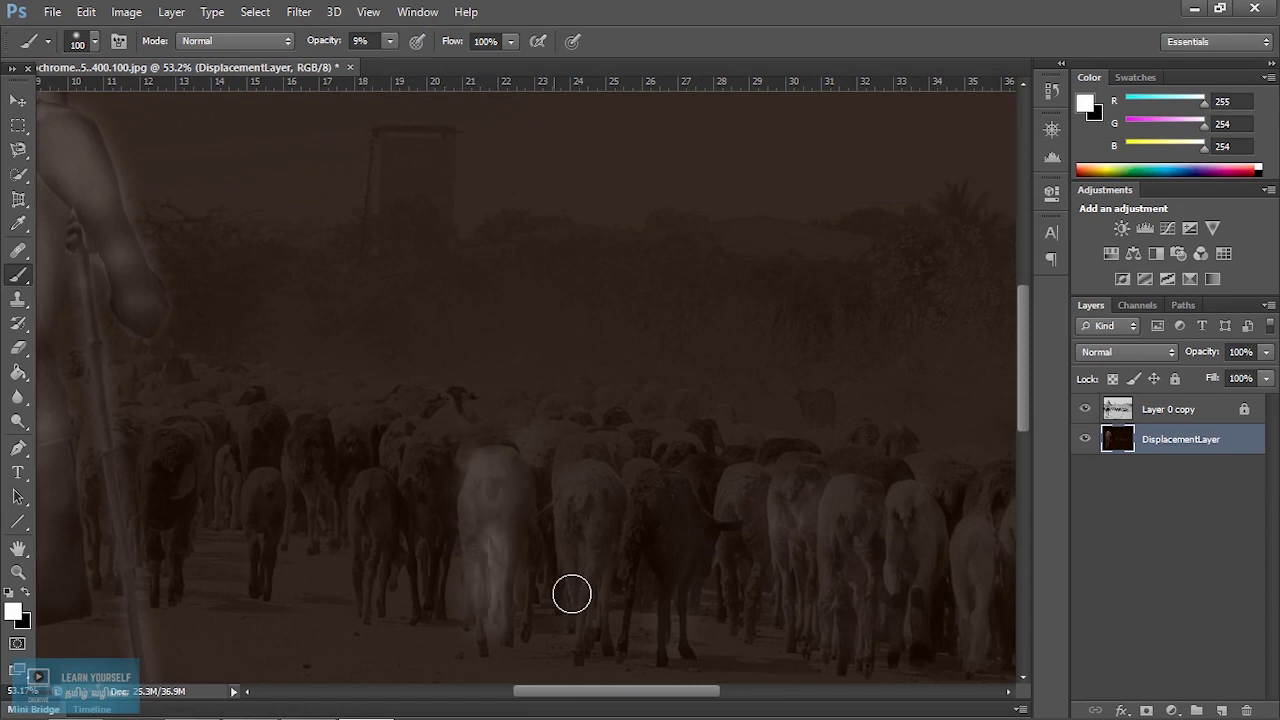
pyautogui.moveTo(586, 495); pyautogui.dragTo(586, 530)
pyautogui.press('space')
pyautogui.moveTo(603, 463); pyautogui.dragTo(587, 355)
pyautogui.moveTo(581, 410); pyautogui.dragTo(581, 523)
pyautogui.moveTo(644, 442)
pyautogui.mouseDown()
pyautogui.moveTo(643, 483)
pyautogui.moveTo(605, 525)
pyautogui.mouseUp()
pyautogui.moveTo(815, 410)
pyautogui.mouseDown()
pyautogui.moveTo(811, 543)
pyautogui.moveTo(855, 470)
pyautogui.mouseUp()
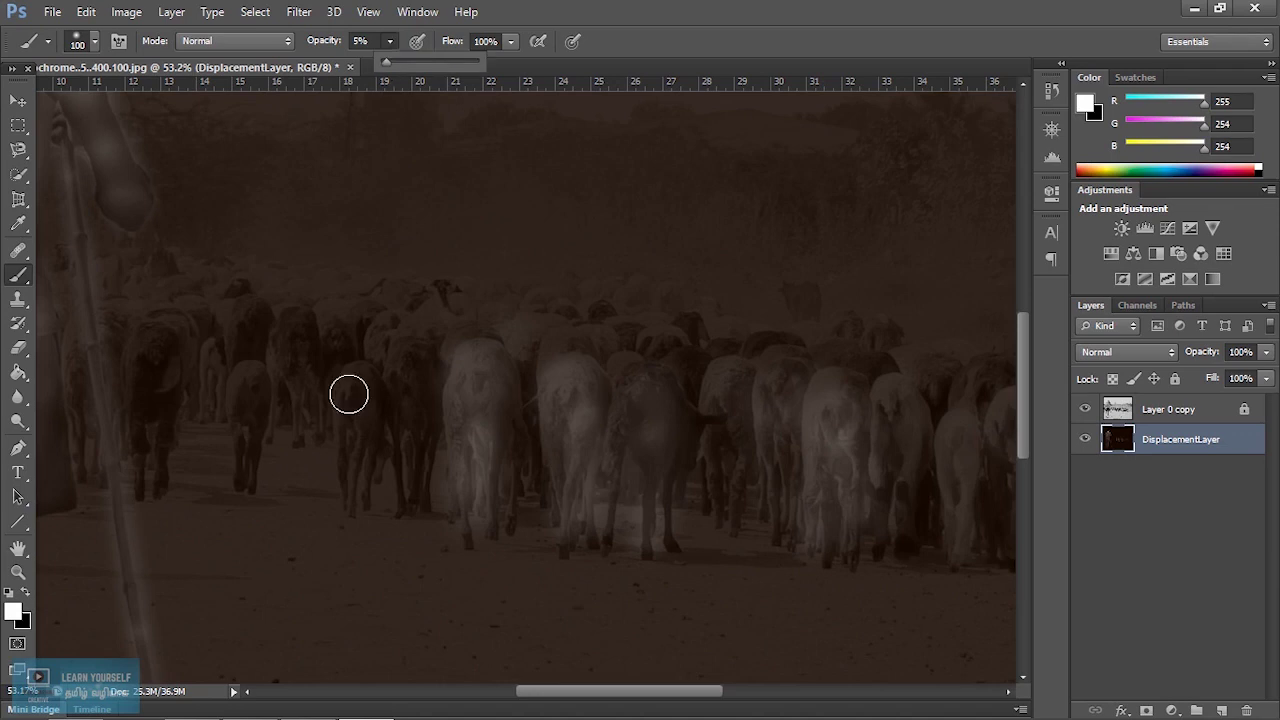
# Set the brush opacity to 5% and paint the smaller sheep between the walking stick and the middle of the herd
pyautogui.moveTo(353, 387); pyautogui.dragTo(353, 470)
pyautogui.moveTo(420, 350); pyautogui.dragTo(418, 428)
pyautogui.moveTo(254, 393); pyautogui.dragTo(253, 433)
pyautogui.moveTo(166, 349); pyautogui.dragTo(154, 420)
pyautogui.moveTo(246, 311); pyautogui.dragTo(248, 335)
pyautogui.moveTo(299, 350); pyautogui.dragTo(298, 377)
# Paint faint white over the distant tower behind the herd and set the brush opacity to 4%
pyautogui.press('space')
pyautogui.moveTo(467, 284)
pyautogui.mouseDown()
pyautogui.moveTo(349, 460)
pyautogui.moveTo(337, 422)
pyautogui.mouseUp()
pyautogui.moveTo(547, 451); pyautogui.dragTo(323, 423)
pyautogui.moveTo(247, 178); pyautogui.dragTo(305, 215)
pyautogui.click(390, 41)
pyautogui.moveTo(389, 62); pyautogui.dragTo(395, 68)
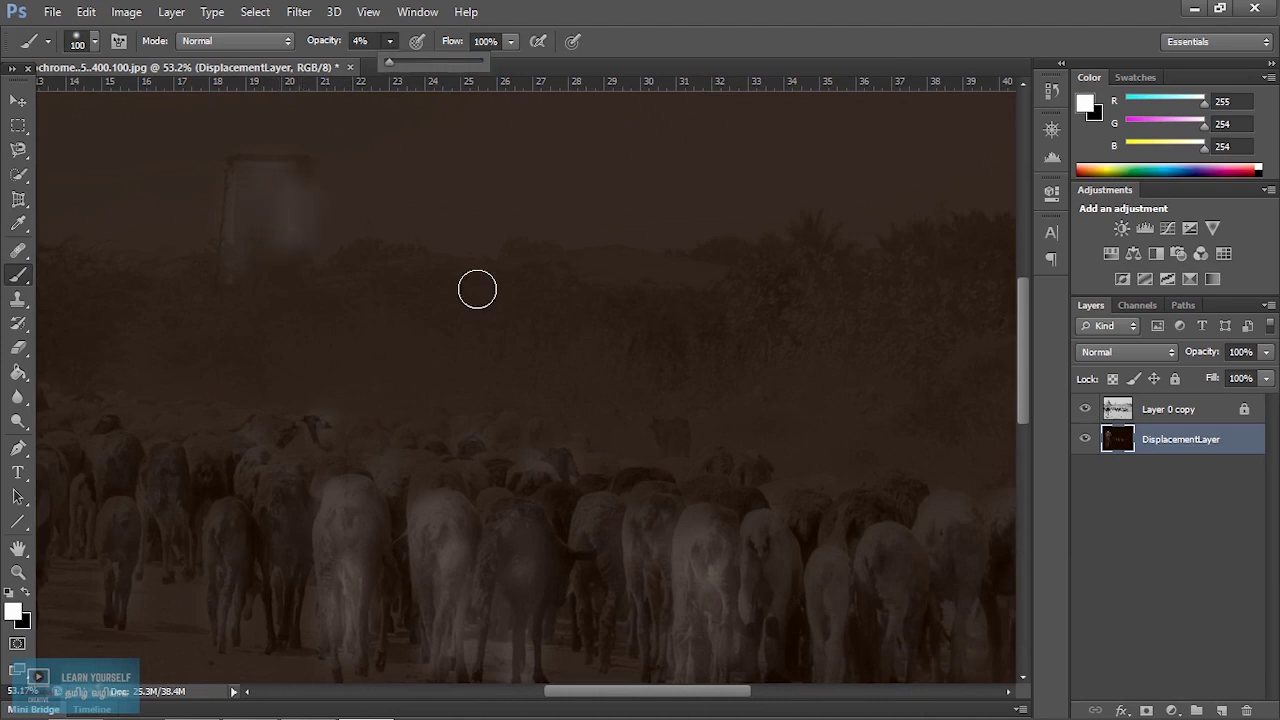
# Undo the tower strokes and repaint the distant tower in faint white at 5% brush opacity
pyautogui.hotkey('ctrl', 'alt', 'z')
pyautogui.hotkey('ctrl', 'alt', 'z')
pyautogui.hotkey('ctrl', 'alt', 'z')
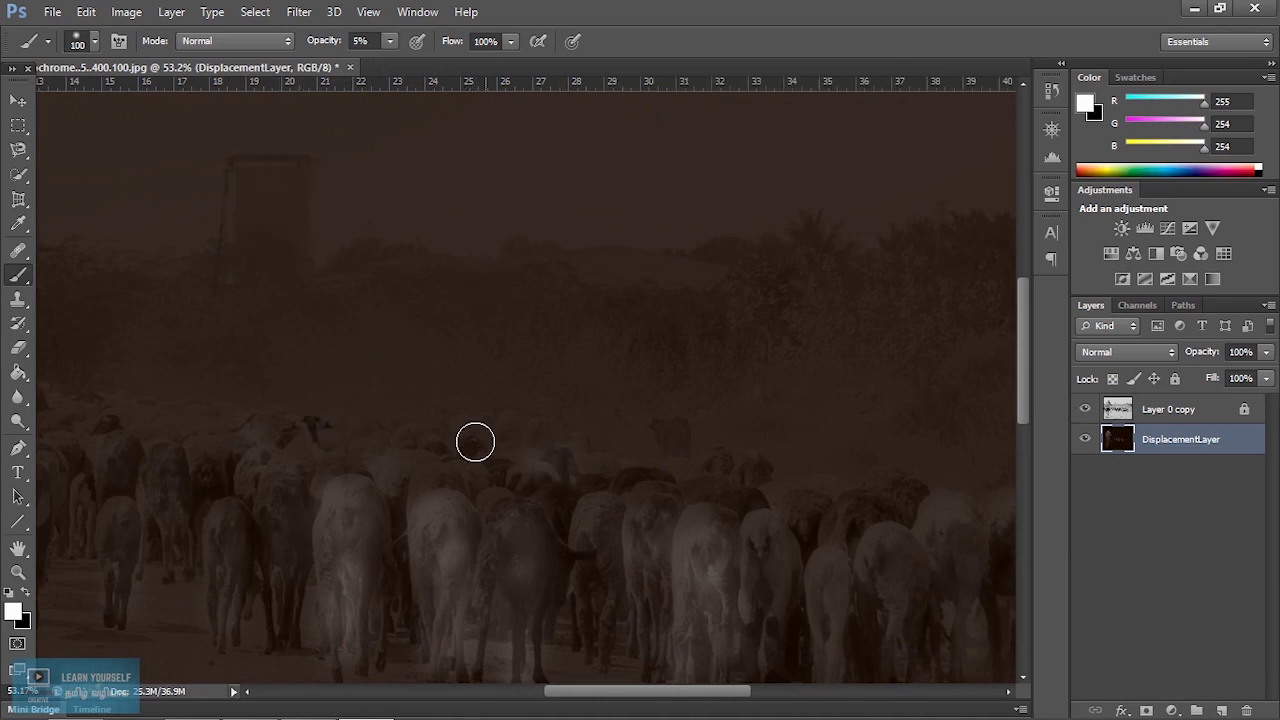
pyautogui.moveTo(247, 178)
pyautogui.mouseDown()
pyautogui.moveTo(280, 257)
pyautogui.moveTo(348, 178)
pyautogui.mouseUp()
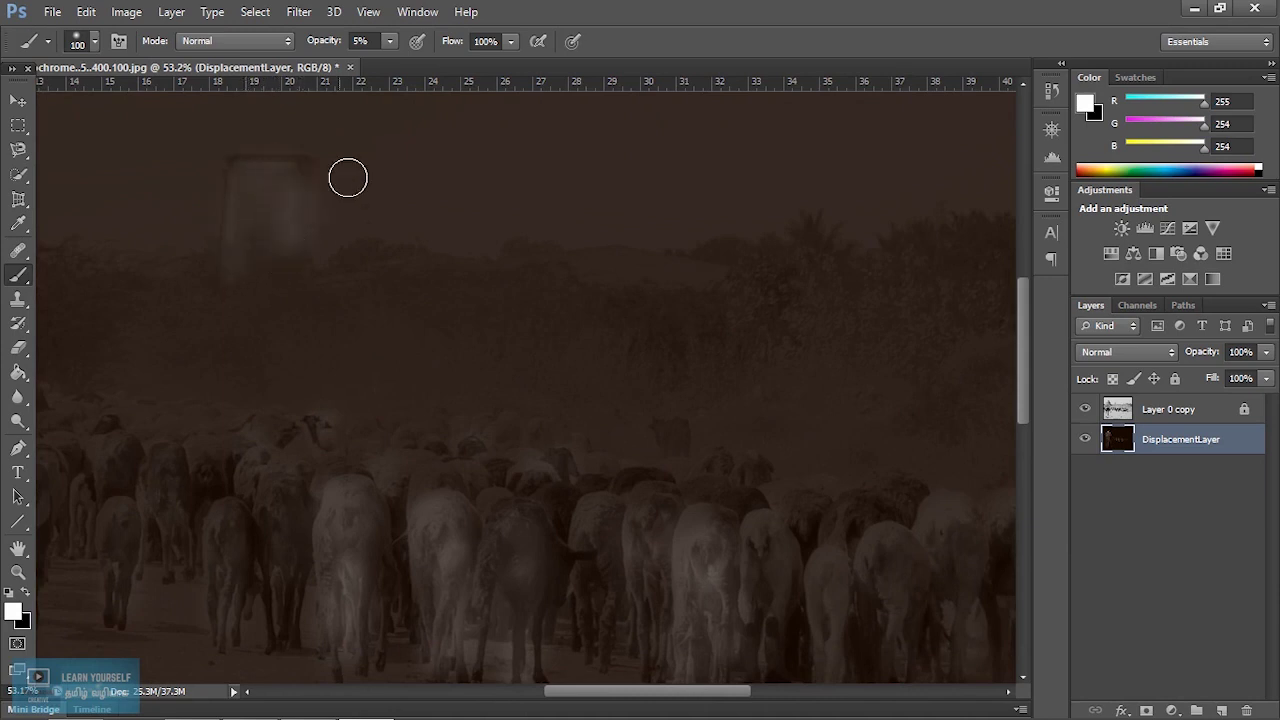
# Set the brush opacity to 4% and undo the last few brush strokes on the tower
pyautogui.click(389, 41)
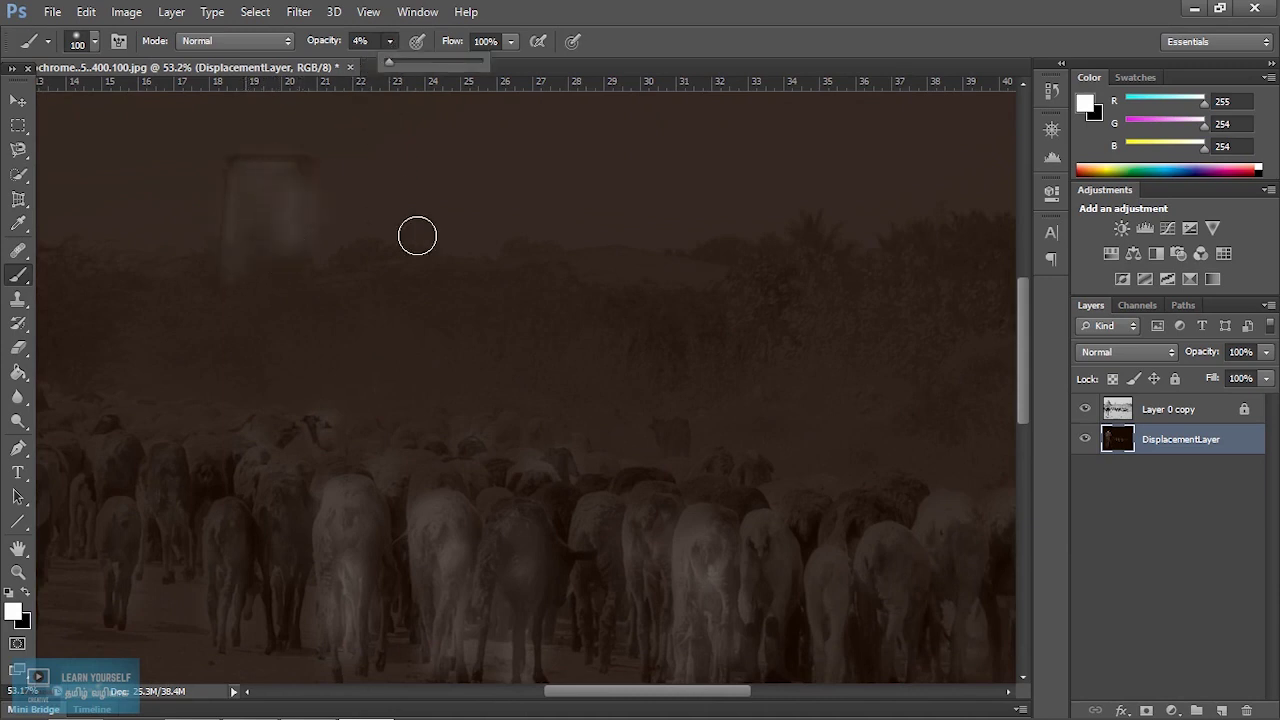
pyautogui.hotkey('ctrl', 'alt', 'z')
pyautogui.hotkey('ctrl', 'alt', 'z')
pyautogui.hotkey('ctrl', 'alt', 'z')
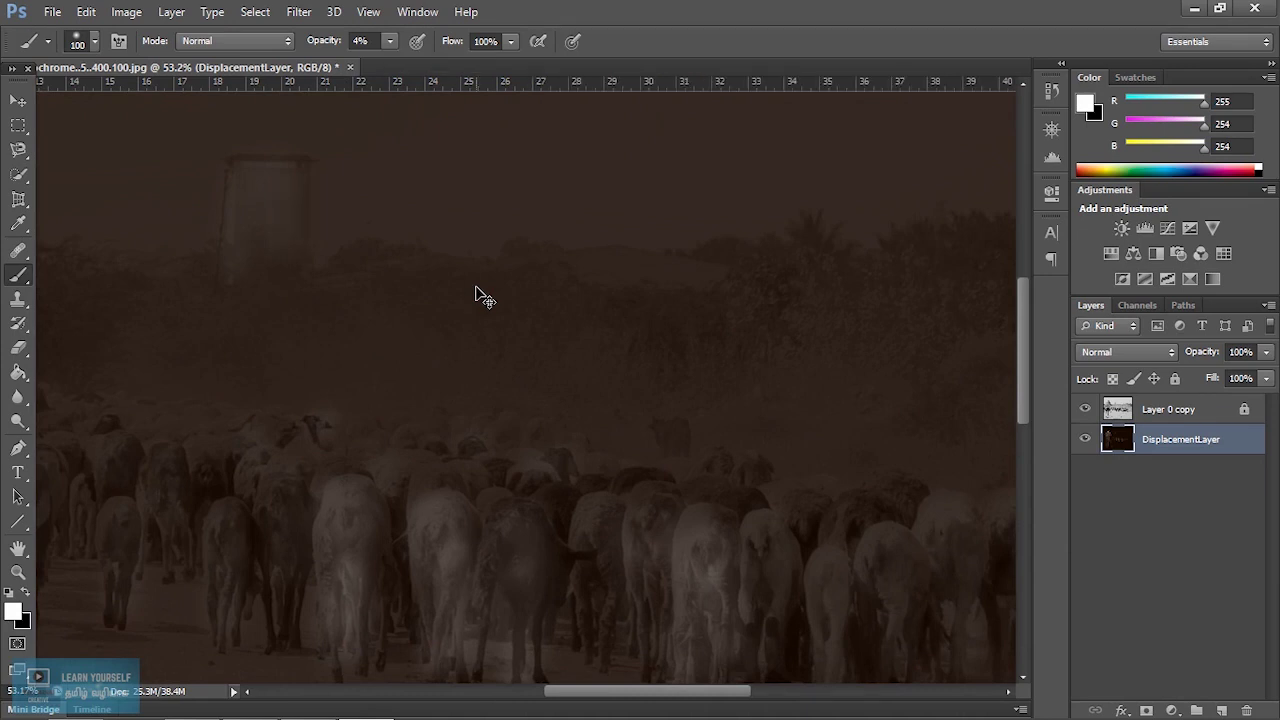
# Undo the last tower stroke, then paint faint white over the distant tower and the trees along the horizon at 4% brush opacity
pyautogui.hotkey('ctrl', 'alt', 'z')
pyautogui.moveTo(303, 247)
pyautogui.mouseDown()
pyautogui.moveTo(243, 192)
pyautogui.moveTo(308, 274)
pyautogui.moveTo(262, 242)
pyautogui.mouseUp()
pyautogui.scroll(-2, 598, 374)
pyautogui.scroll(-1, 604, 376)
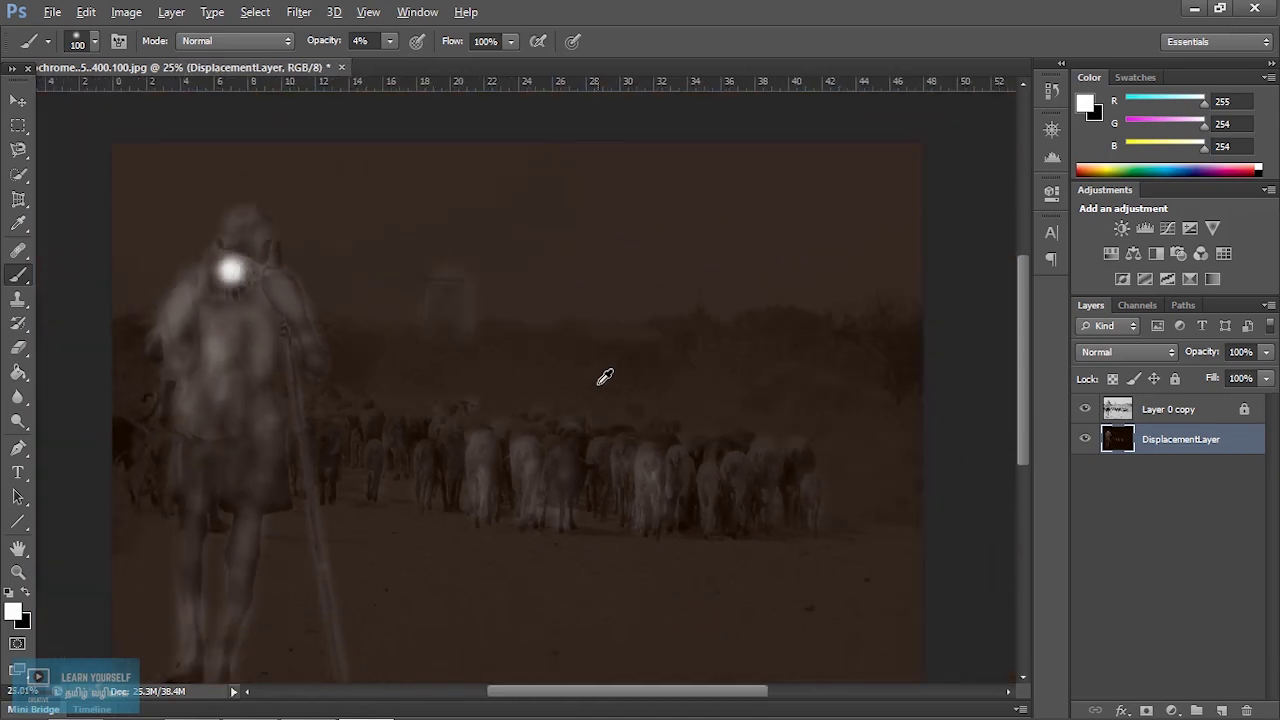
pyautogui.scroll(1, 604, 376)
pyautogui.moveTo(799, 440); pyautogui.dragTo(700, 386)
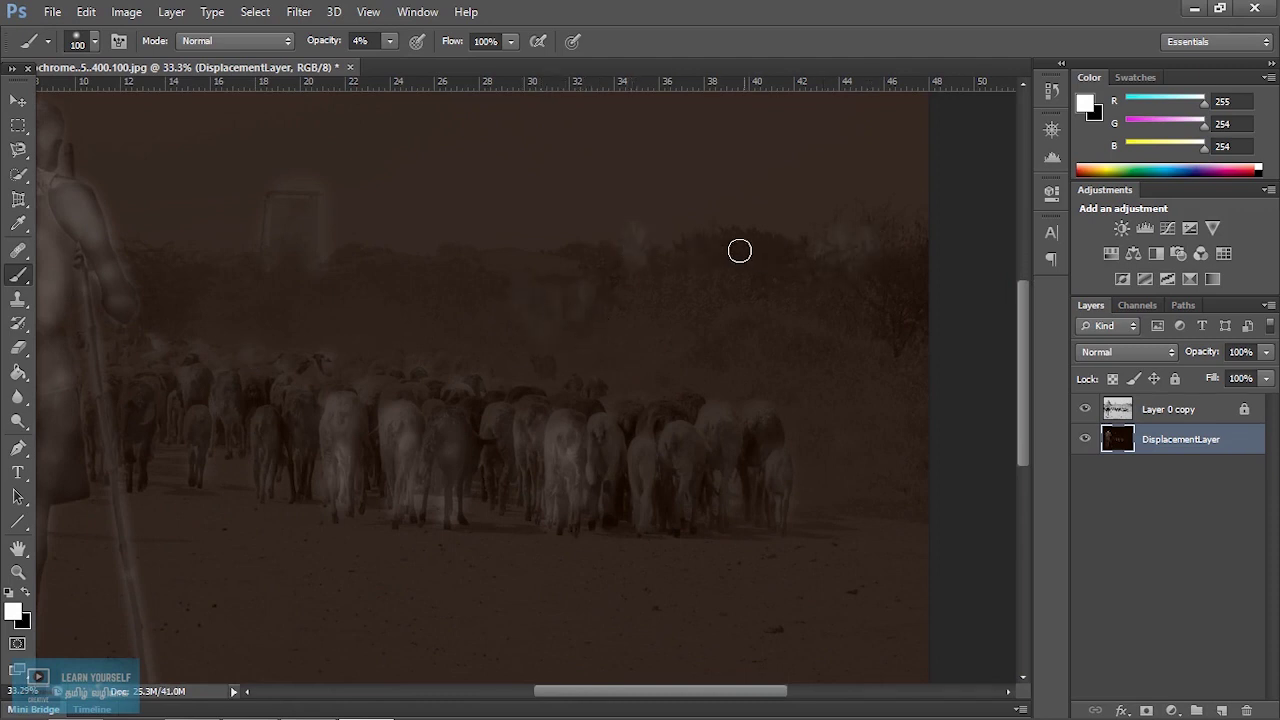
# Compare the painted map with and without the photo overlay, leaving the Layer 0 copy layer hidden
pyautogui.hotkey('ctrl', '0')
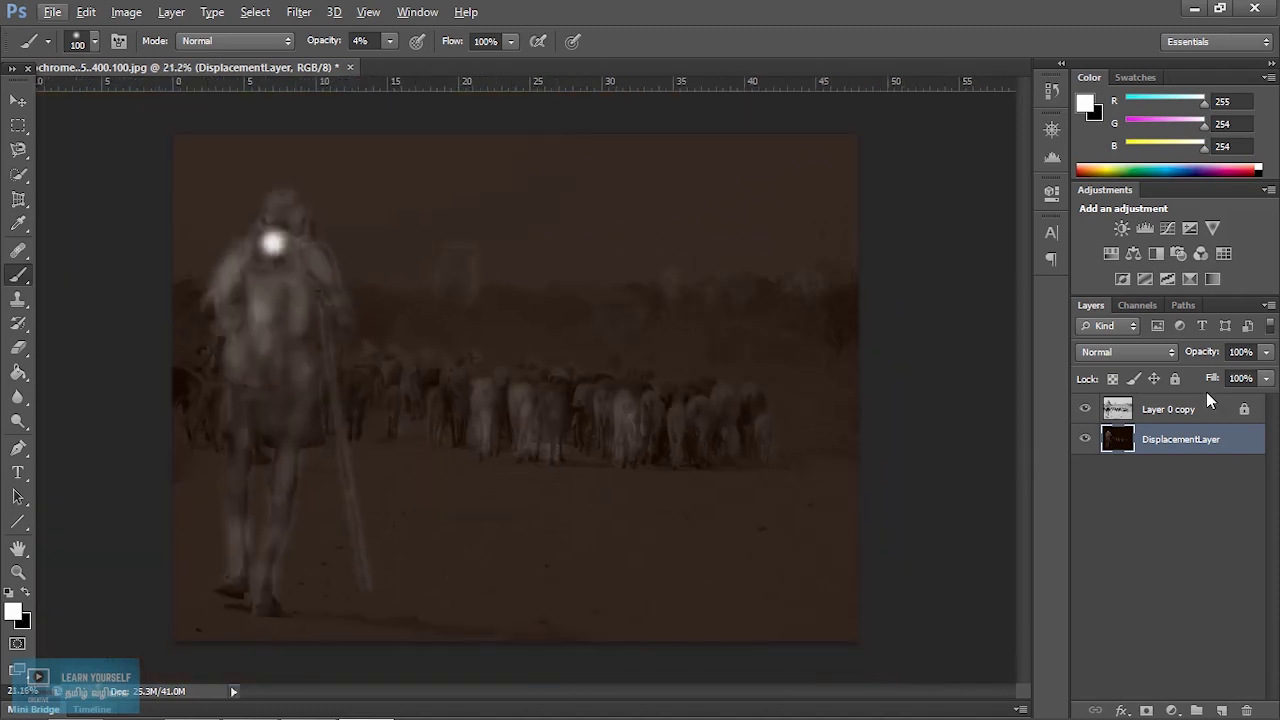
pyautogui.click(1085, 409)
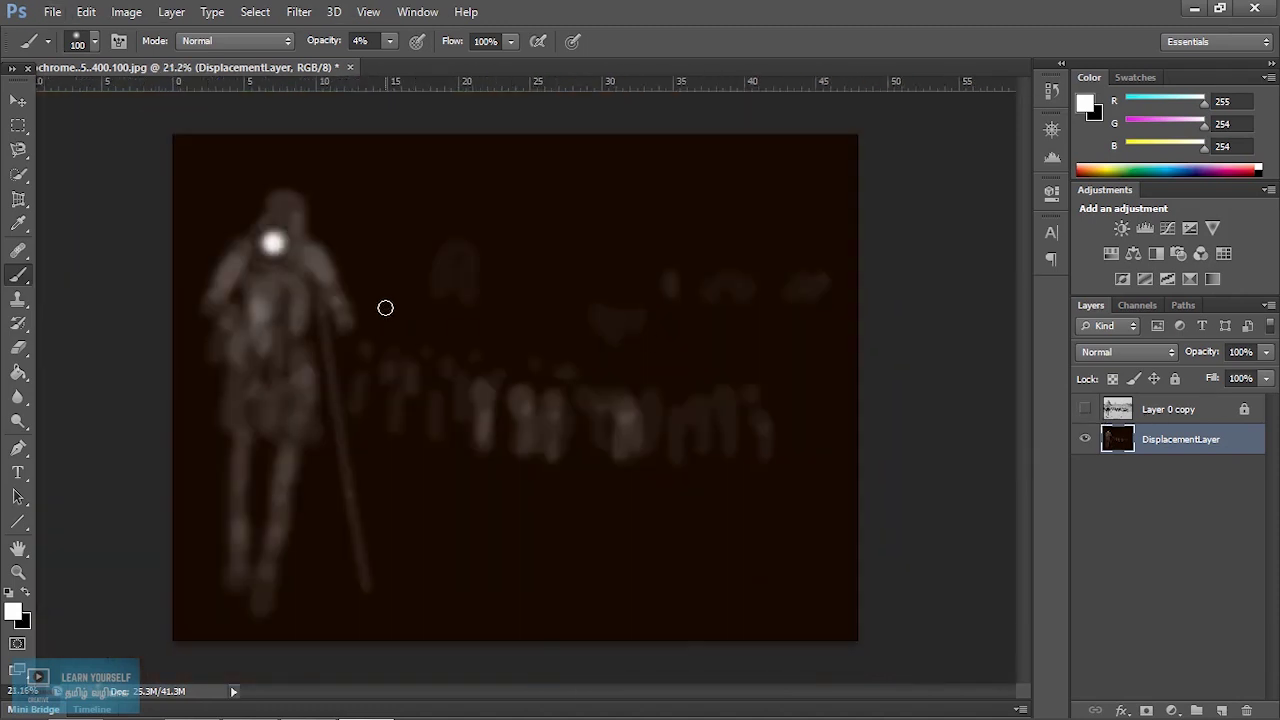
pyautogui.click(1085, 410)
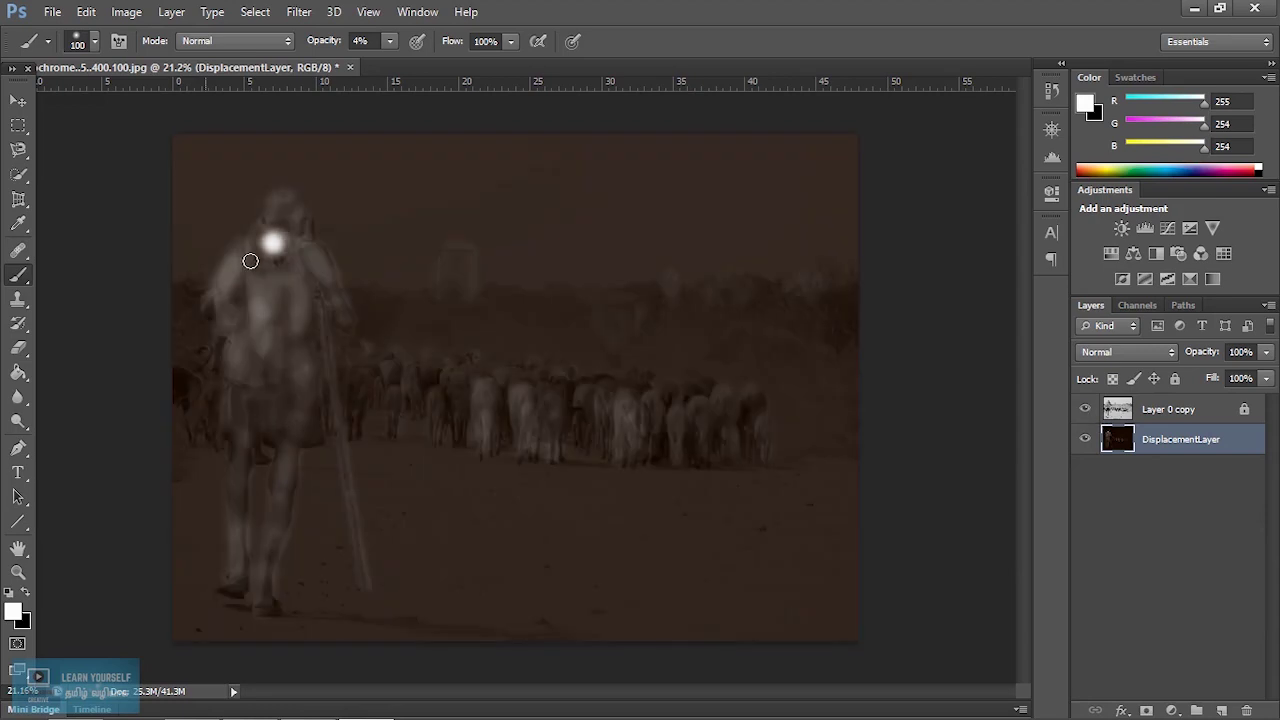
pyautogui.click(1085, 411)
# Save the document as DisplacementMap in Photoshop PSD format in the PractiseFiles folder with Maximize Compatibility on
pyautogui.click(52, 11)
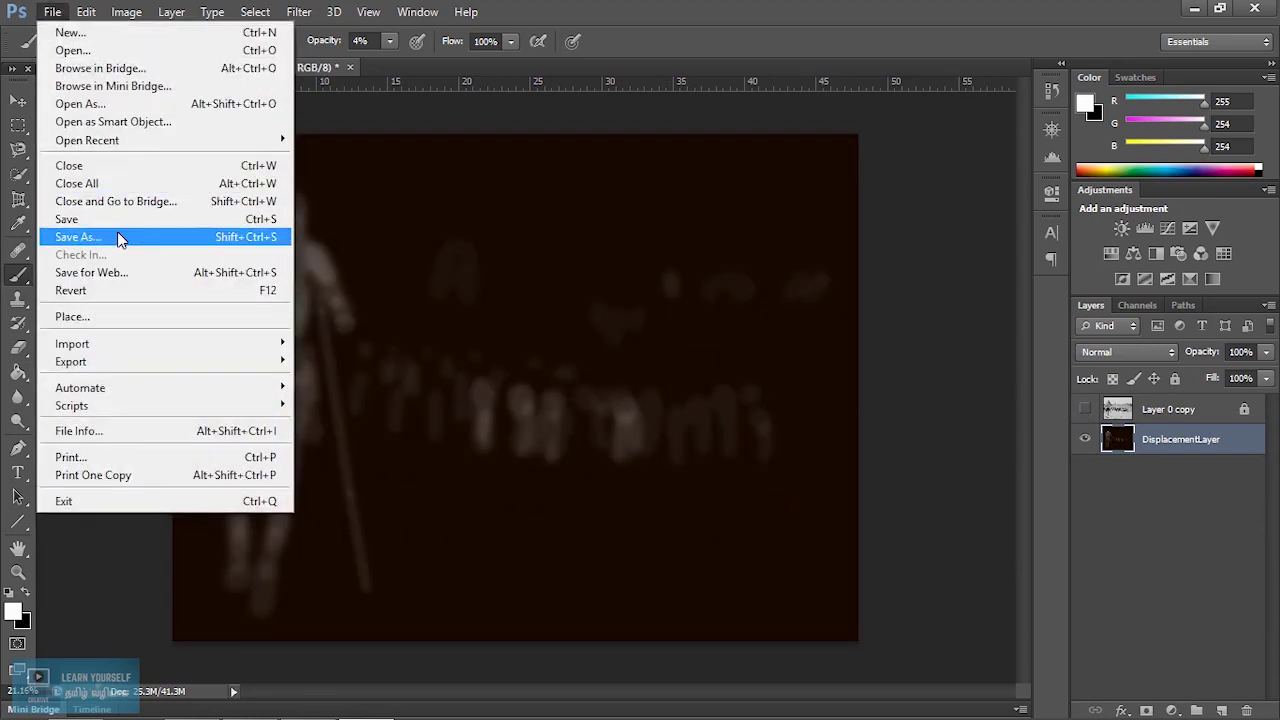
pyautogui.click(119, 233)
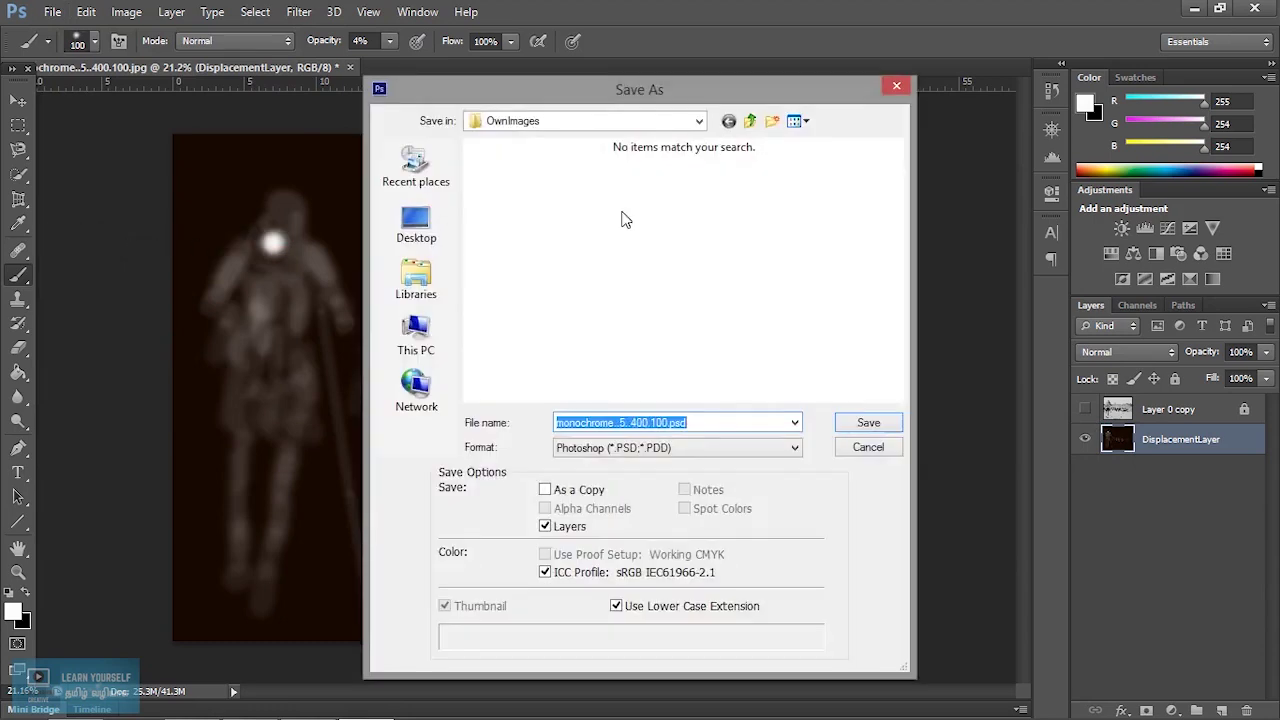
pyautogui.click(749, 121)
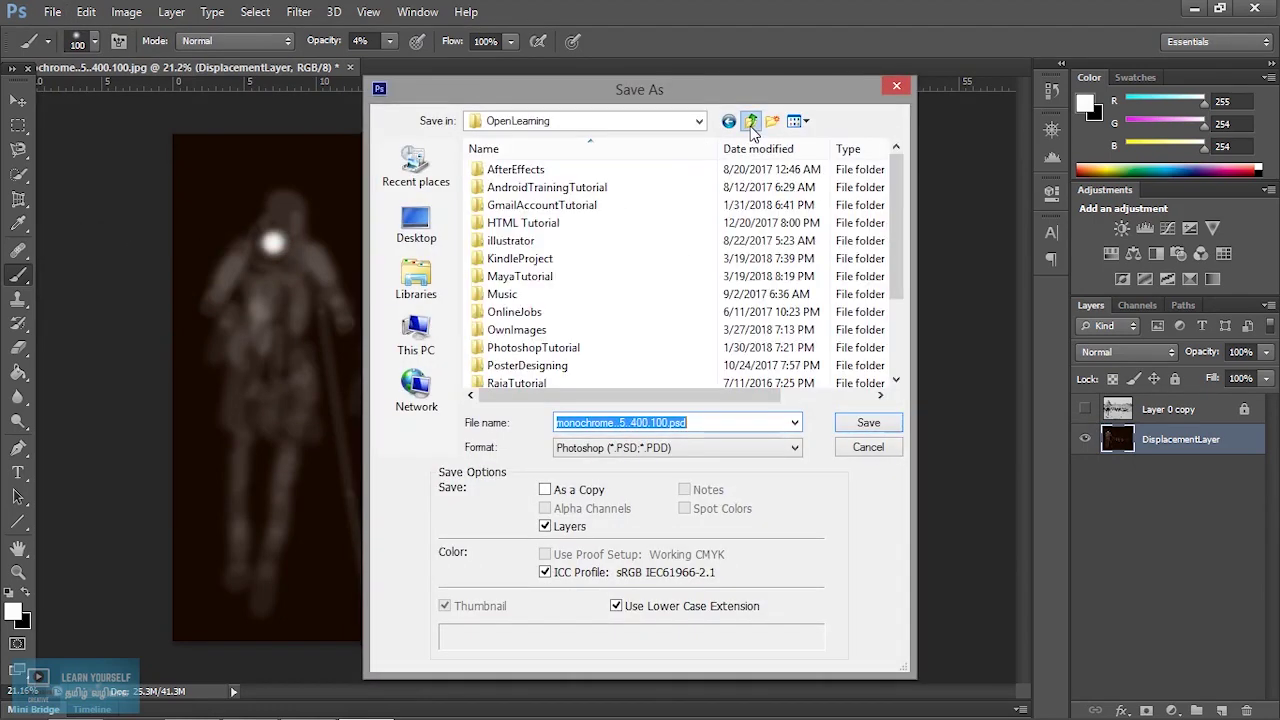
pyautogui.click(749, 121)
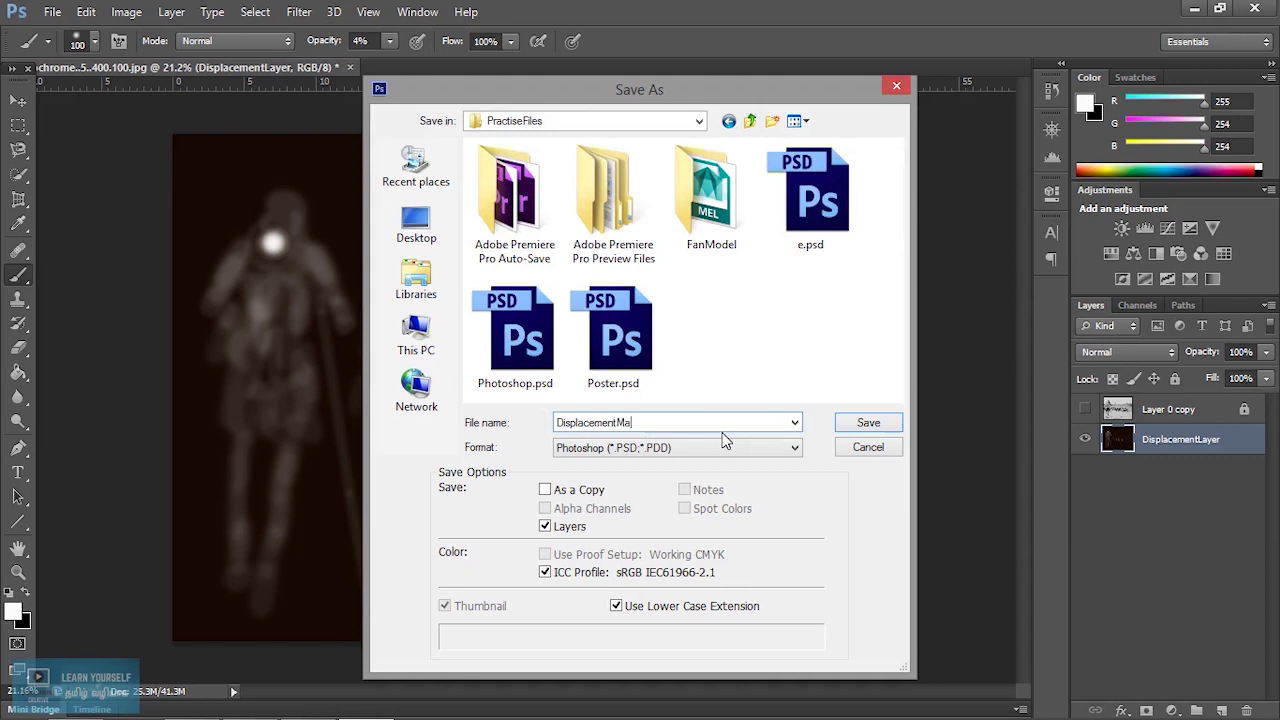
pyautogui.press('Return')
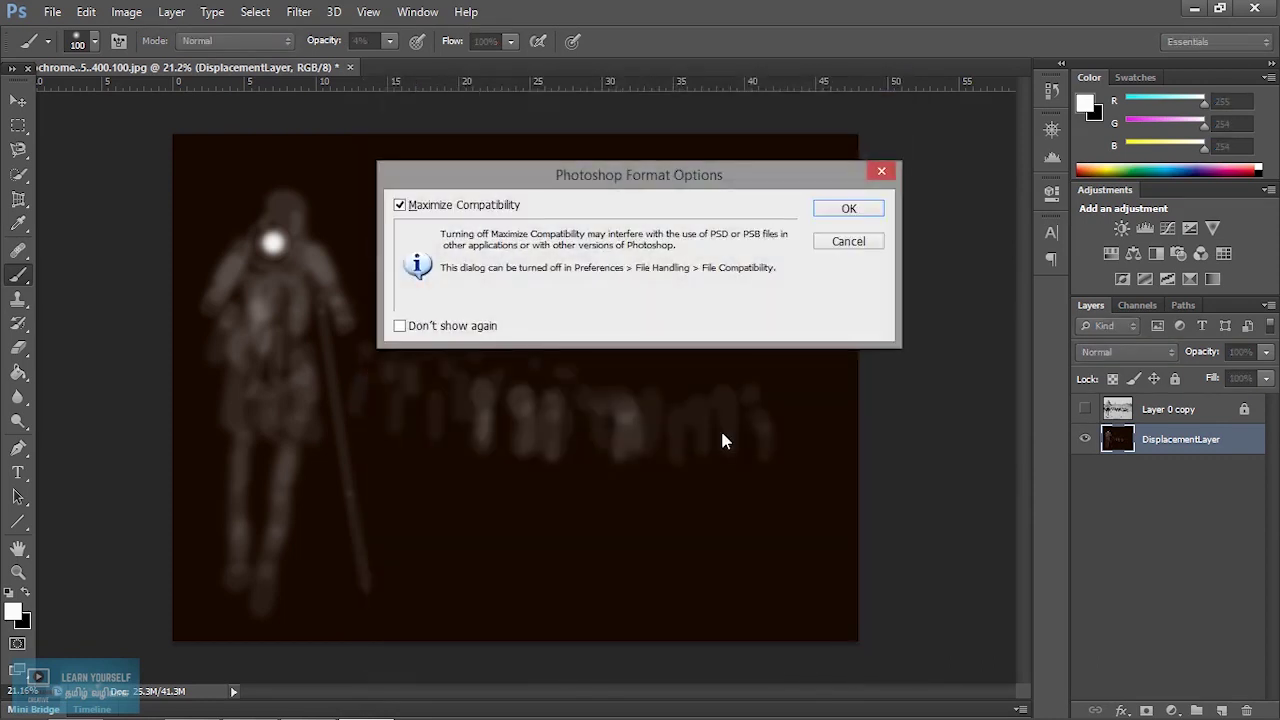
pyautogui.press('Return')
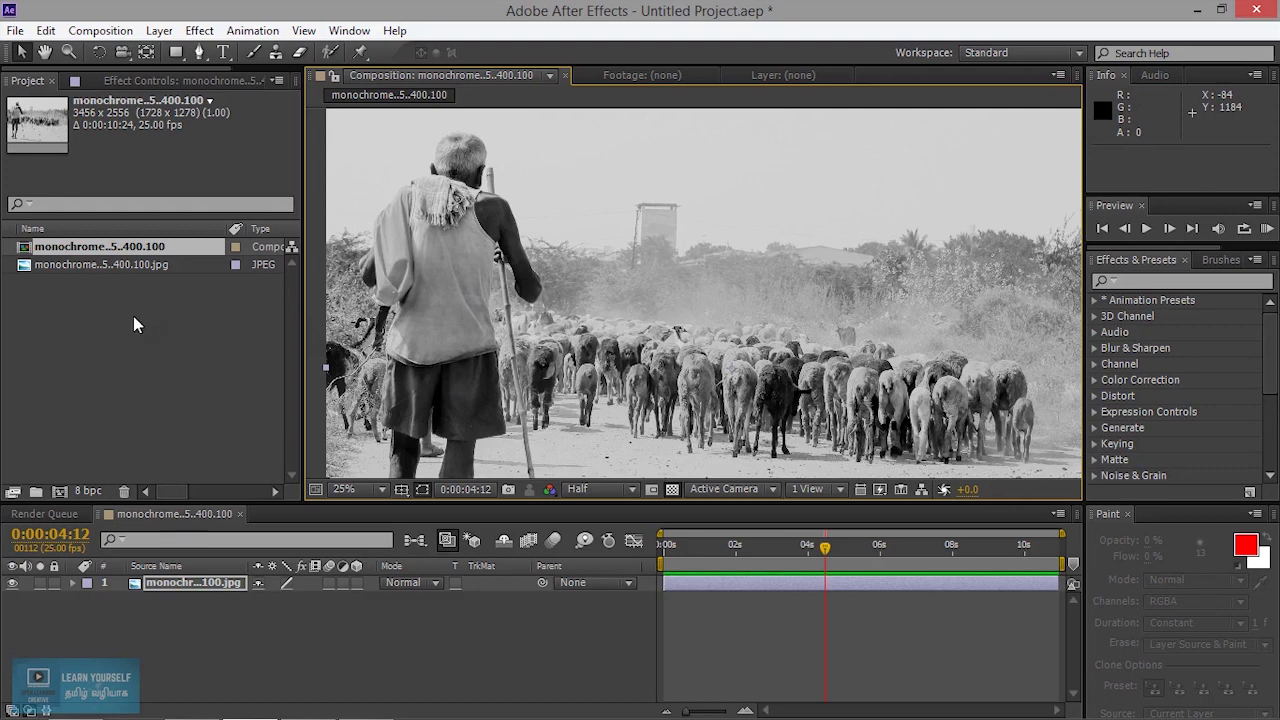
# Switch to After Effects and import DisplacementMap.psd from PractiseFiles as a Composition with Editable Layer Styles
pyautogui.doubleClick(120, 354)
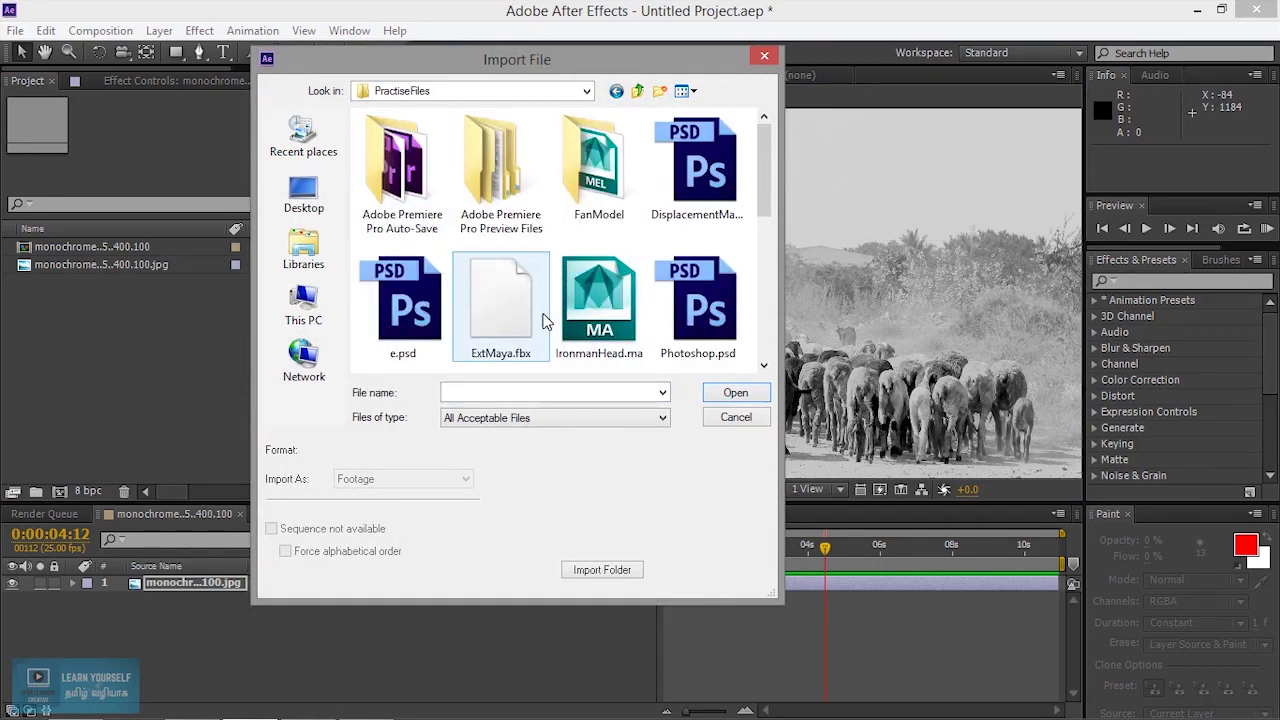
pyautogui.click(690, 190)
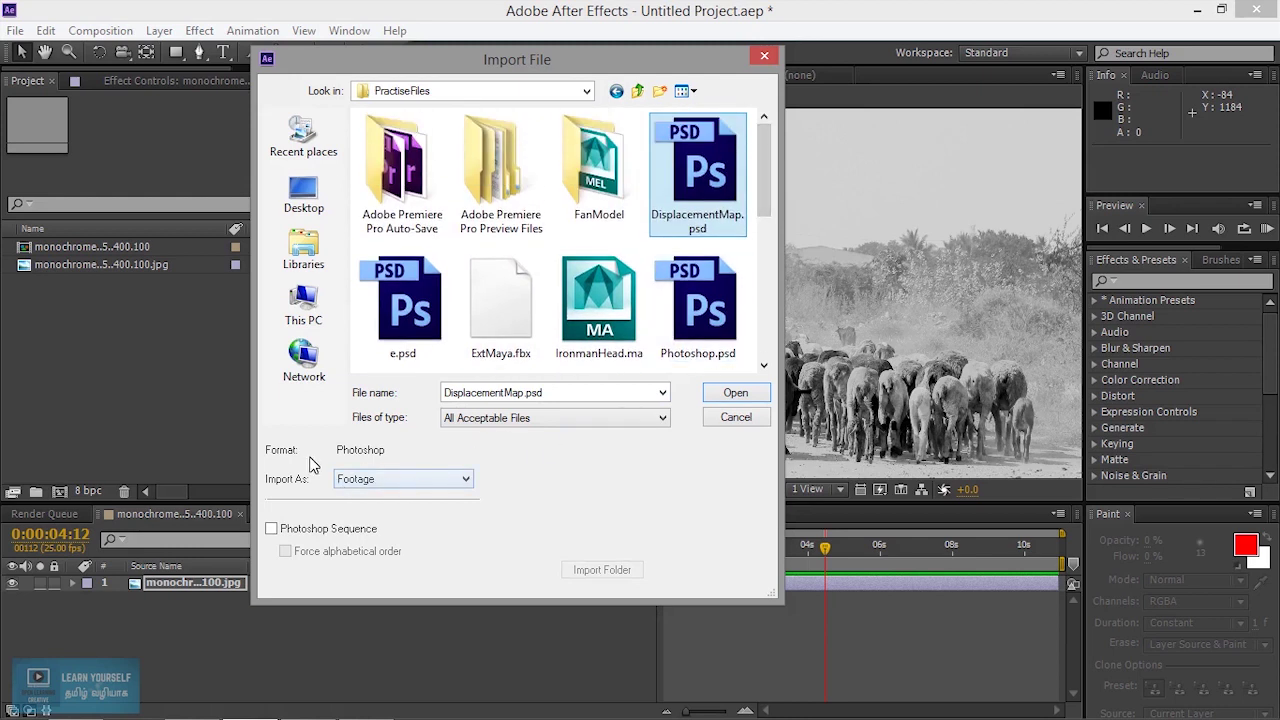
pyautogui.click(386, 481)
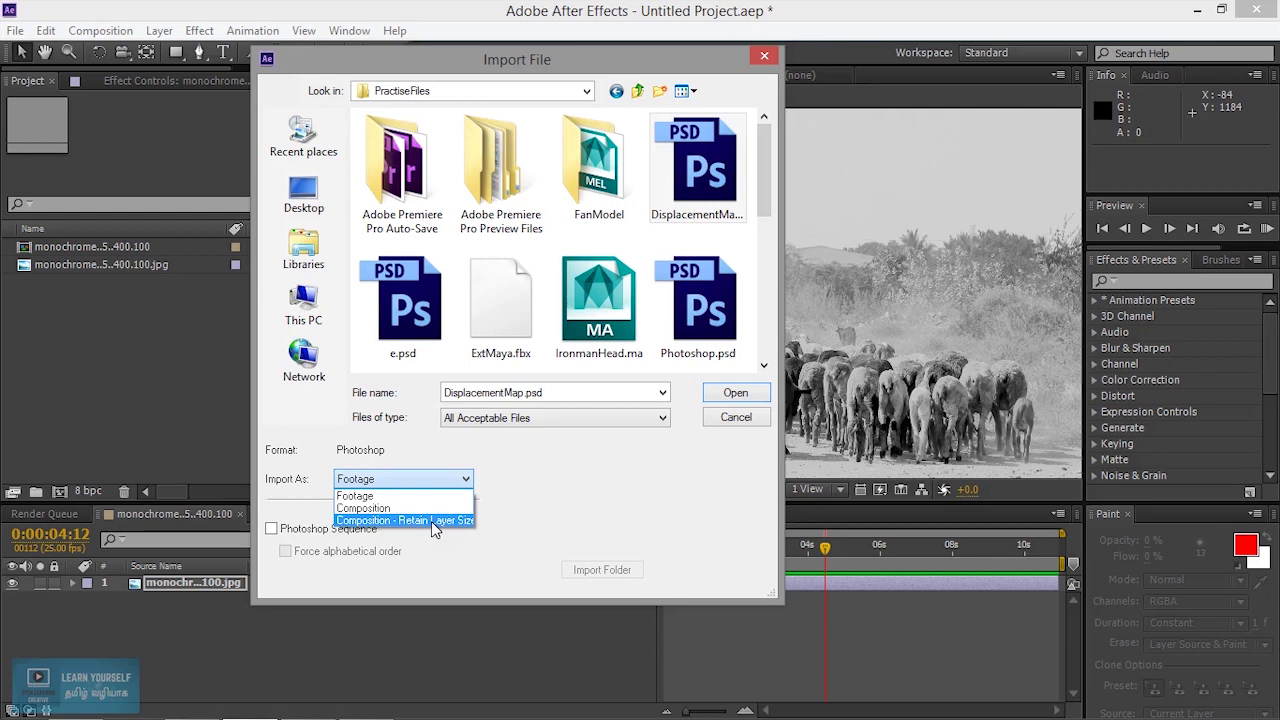
pyautogui.click(369, 509)
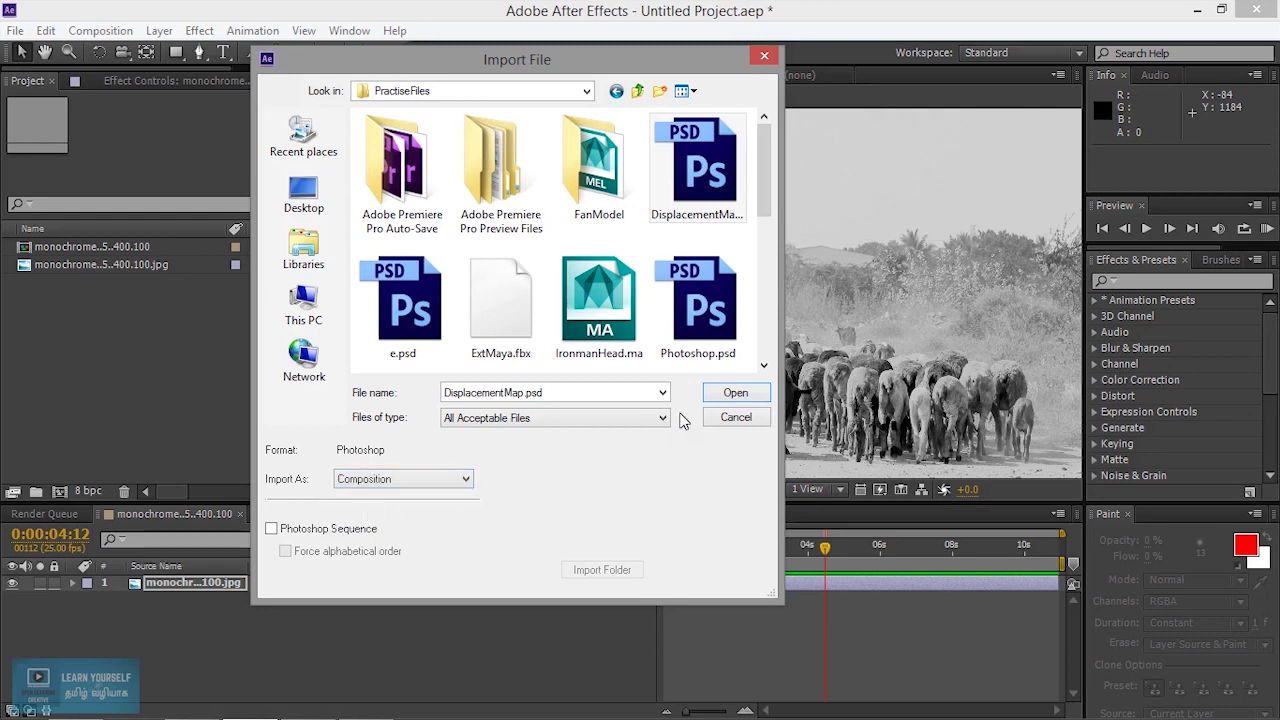
pyautogui.click(736, 393)
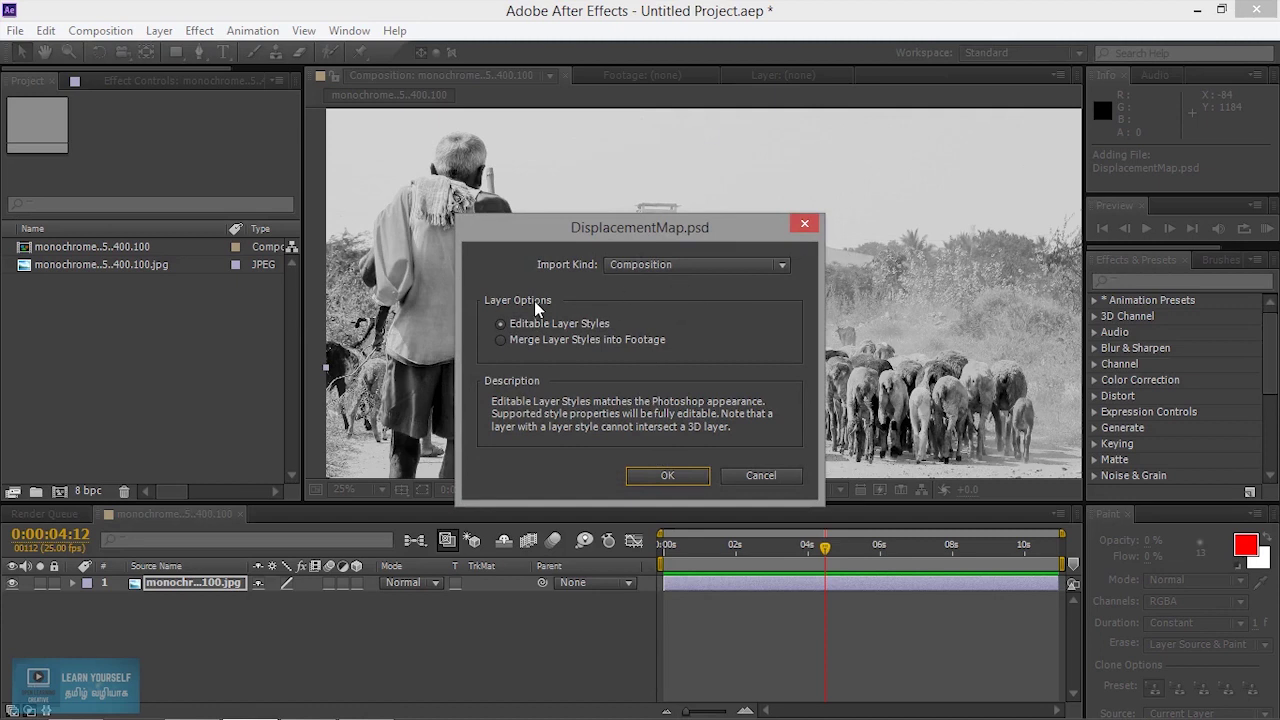
pyautogui.click(669, 266)
pyautogui.click(669, 266)
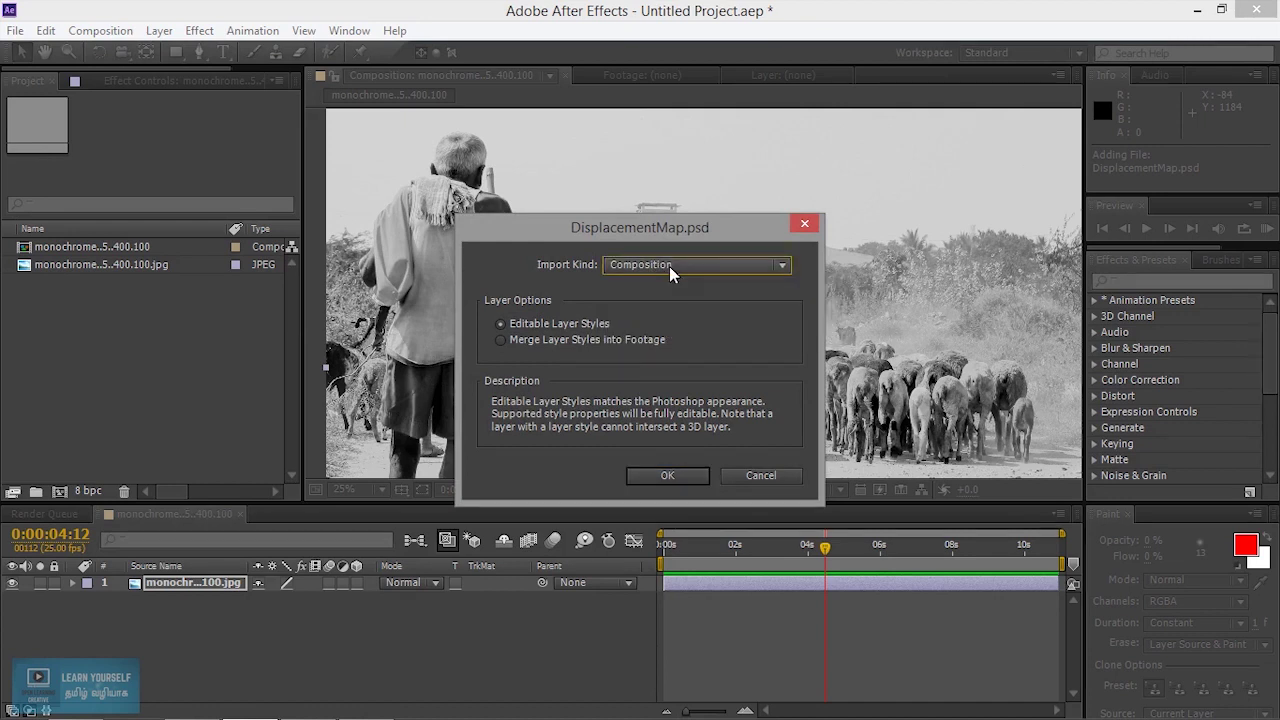
pyautogui.click(577, 339)
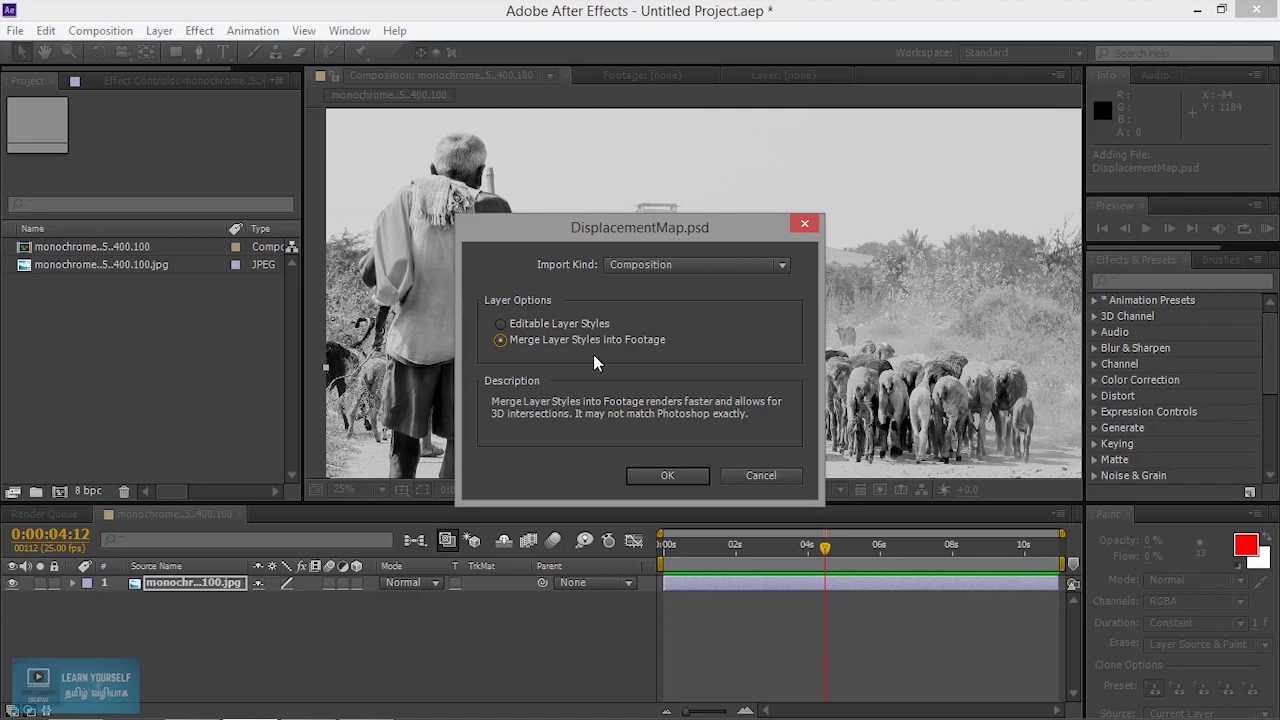
pyautogui.click(580, 324)
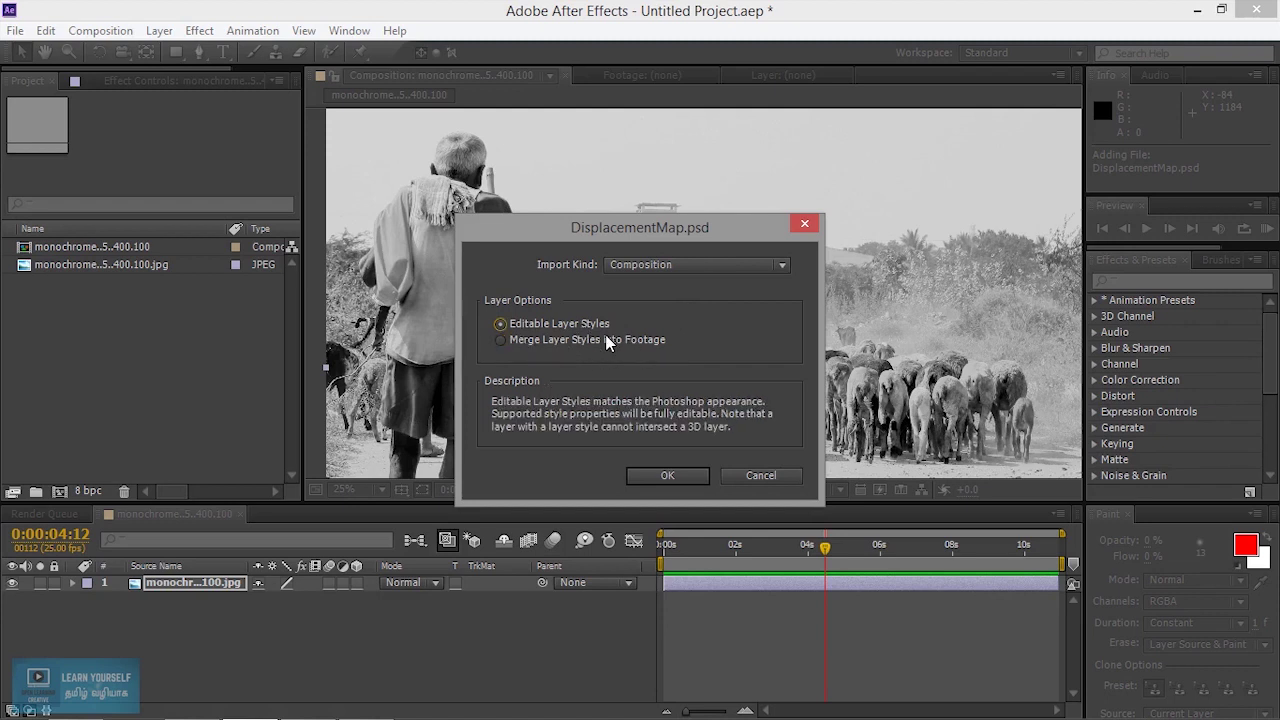
pyautogui.click(683, 479)
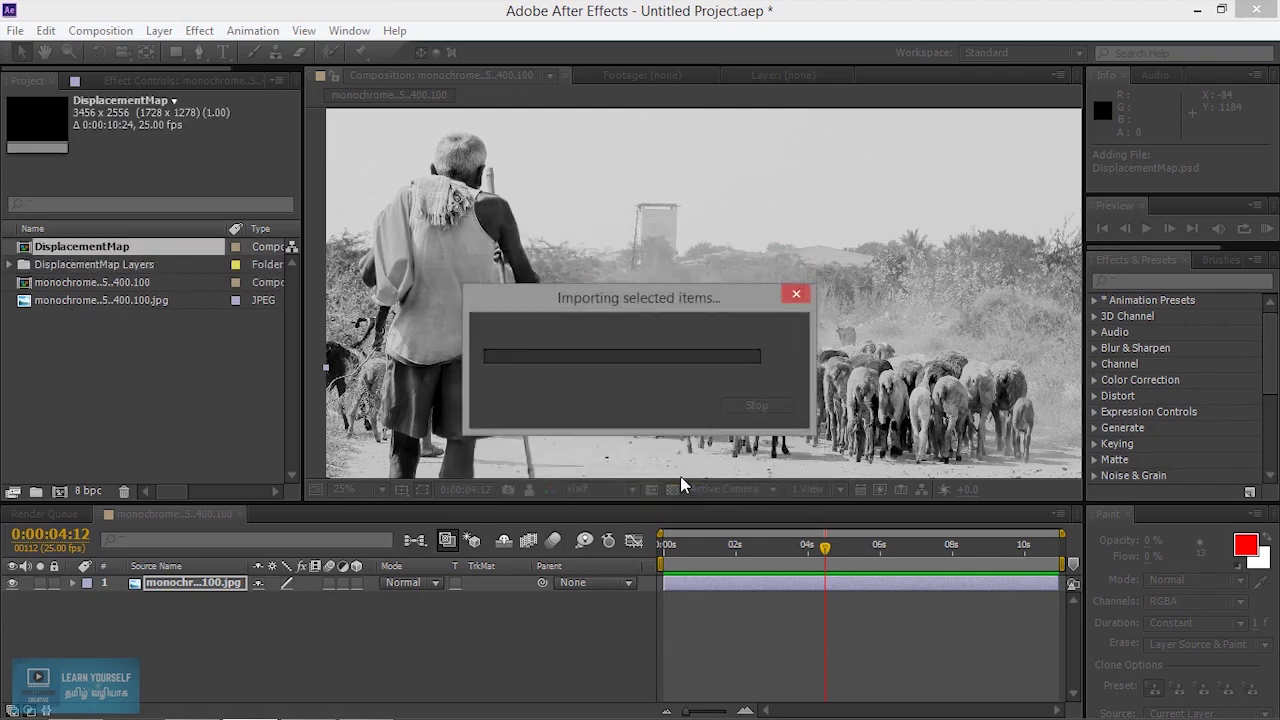
# Expand the DisplacementMap Layers folder and add the DisplacementLayer footage to the timeline below the monochrome photo layer
pyautogui.click(10, 264)
pyautogui.click(147, 299)
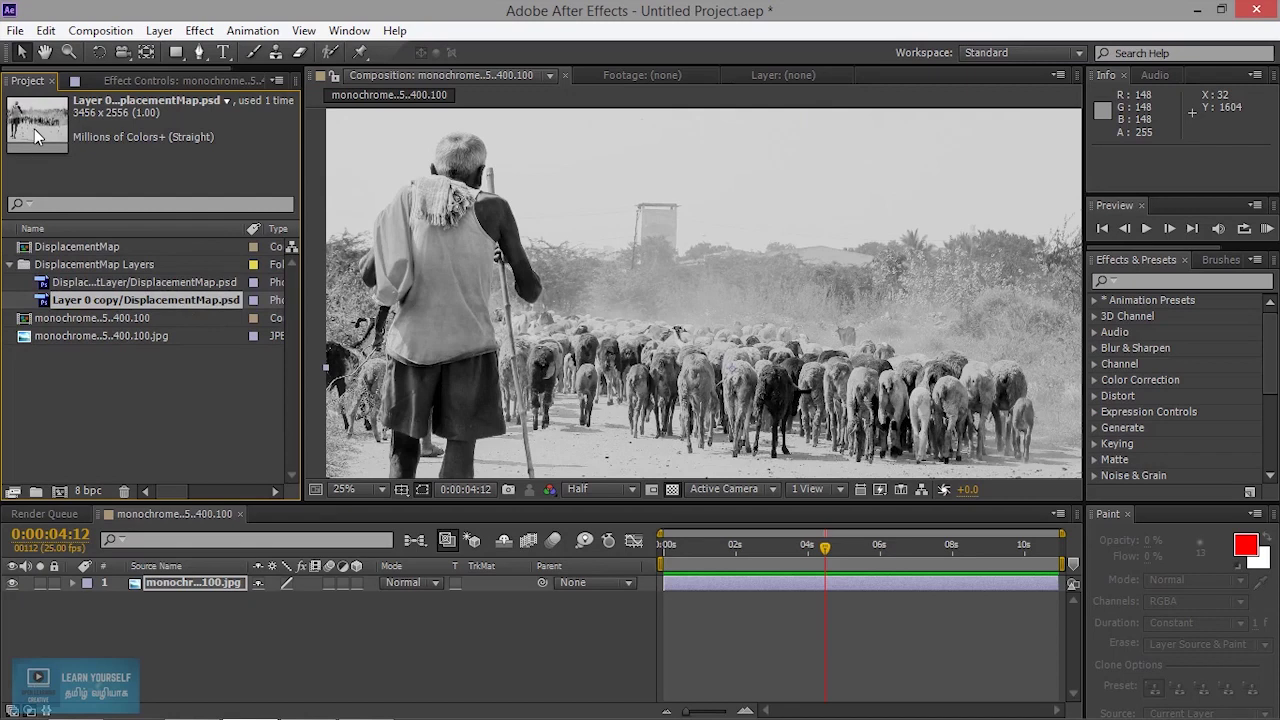
pyautogui.press('Up')
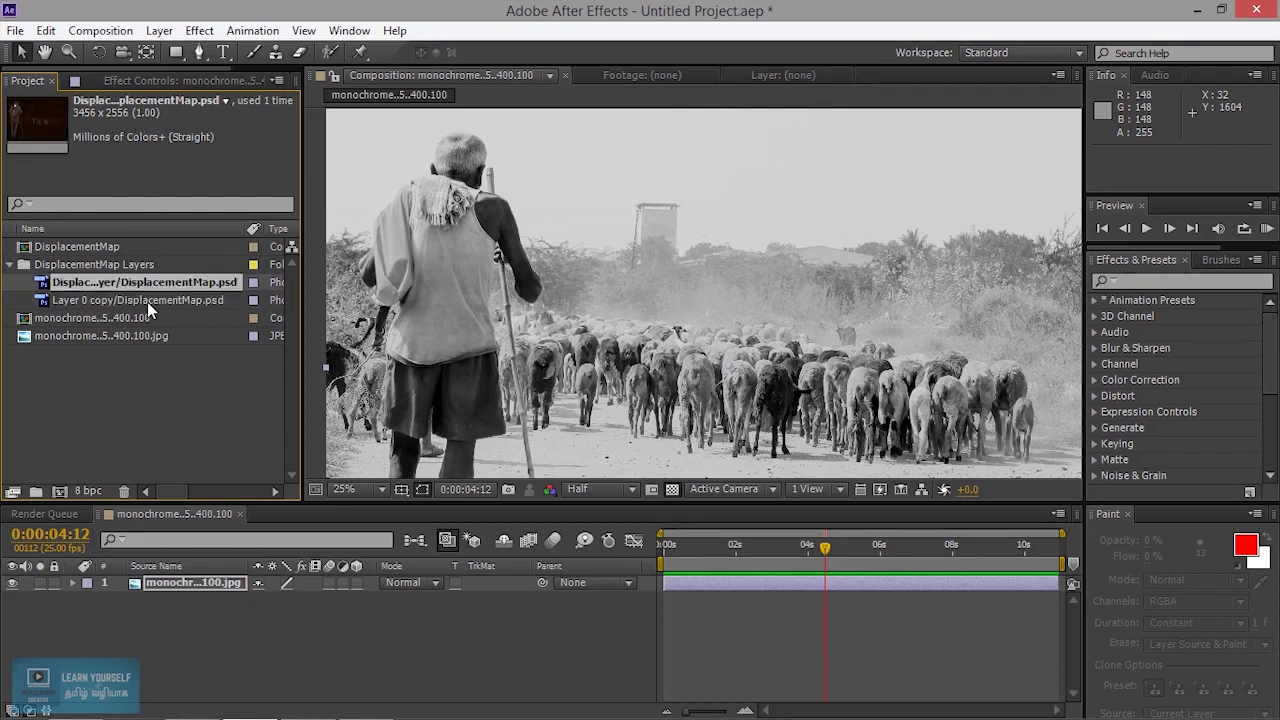
pyautogui.moveTo(140, 288); pyautogui.dragTo(171, 625)
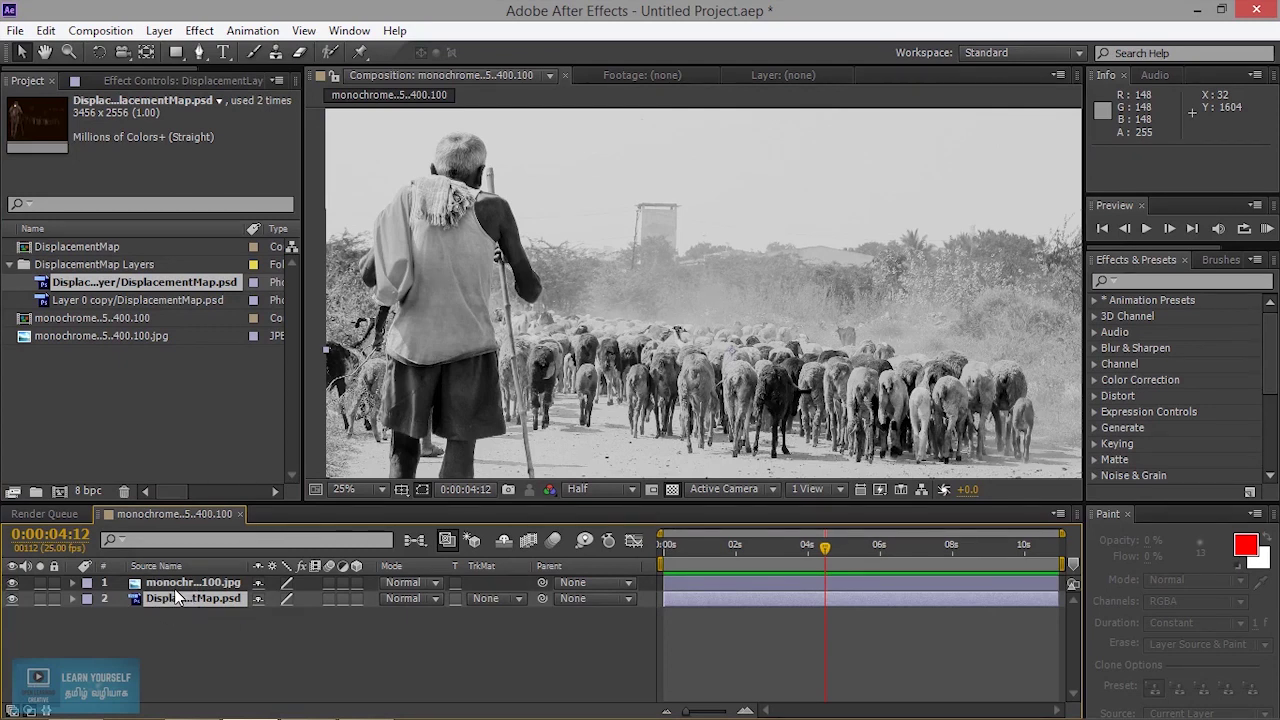
# Search the effects for "displ" and apply Displacement Map to the monochrome photo layer, undoing its application to the DisplacementMap.psd layer
pyautogui.click(1172, 281)
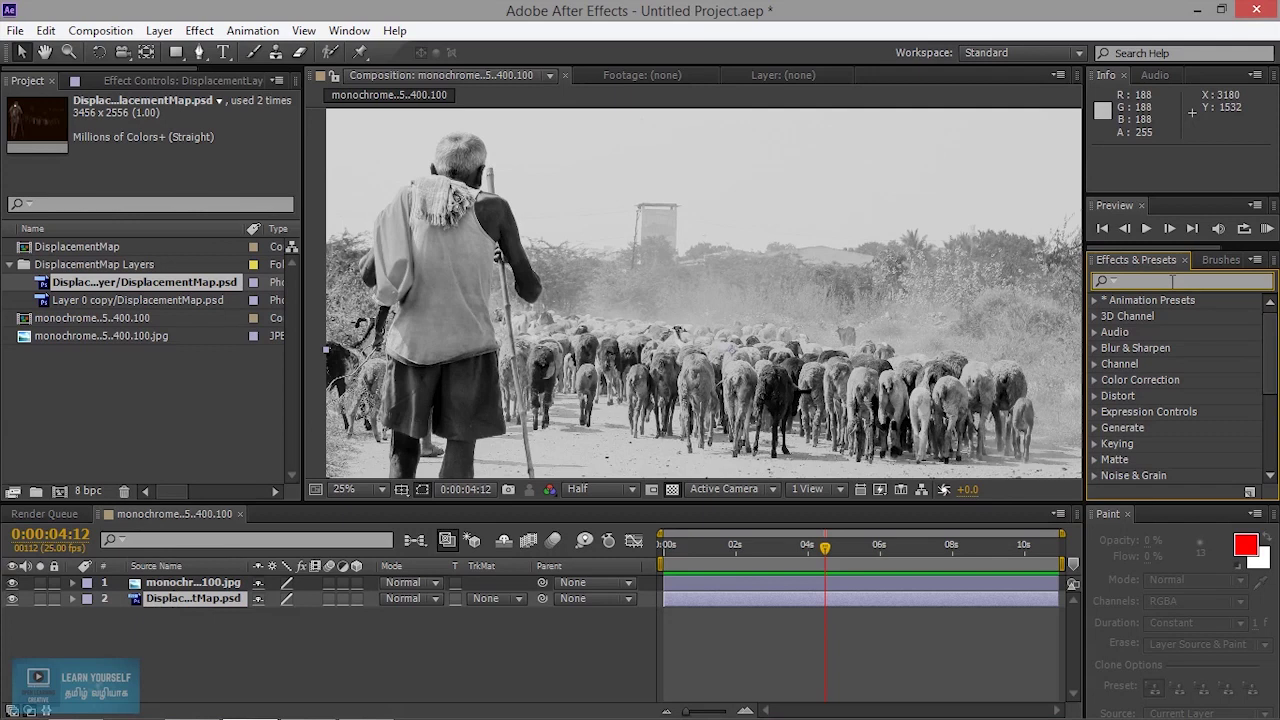
pyautogui.write('displ')
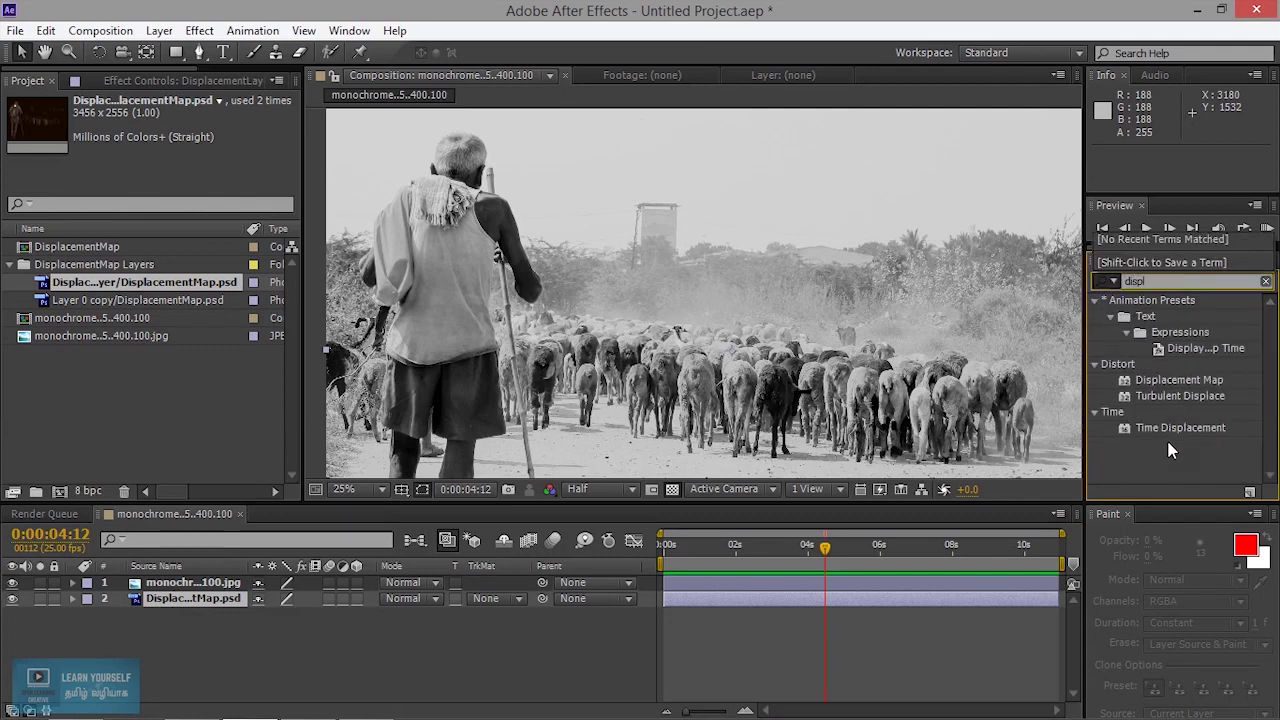
pyautogui.moveTo(1188, 381); pyautogui.dragTo(258, 613)
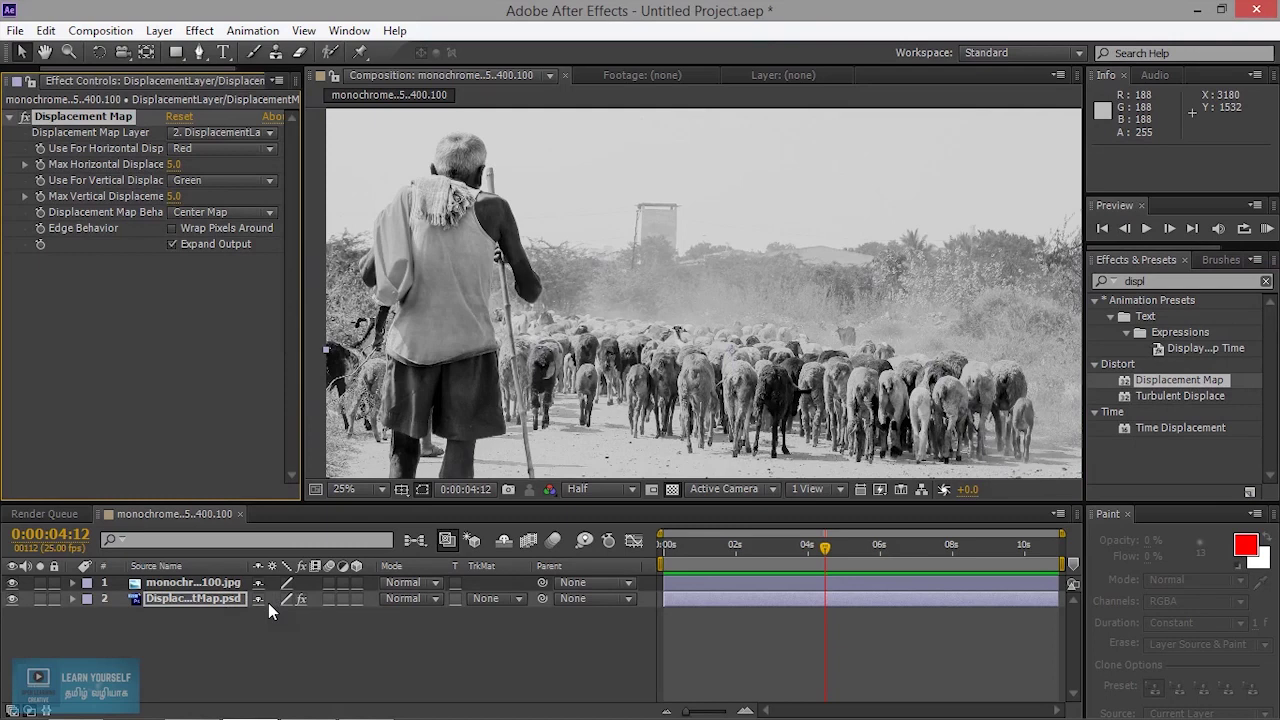
pyautogui.hotkey('ctrl', 'z')
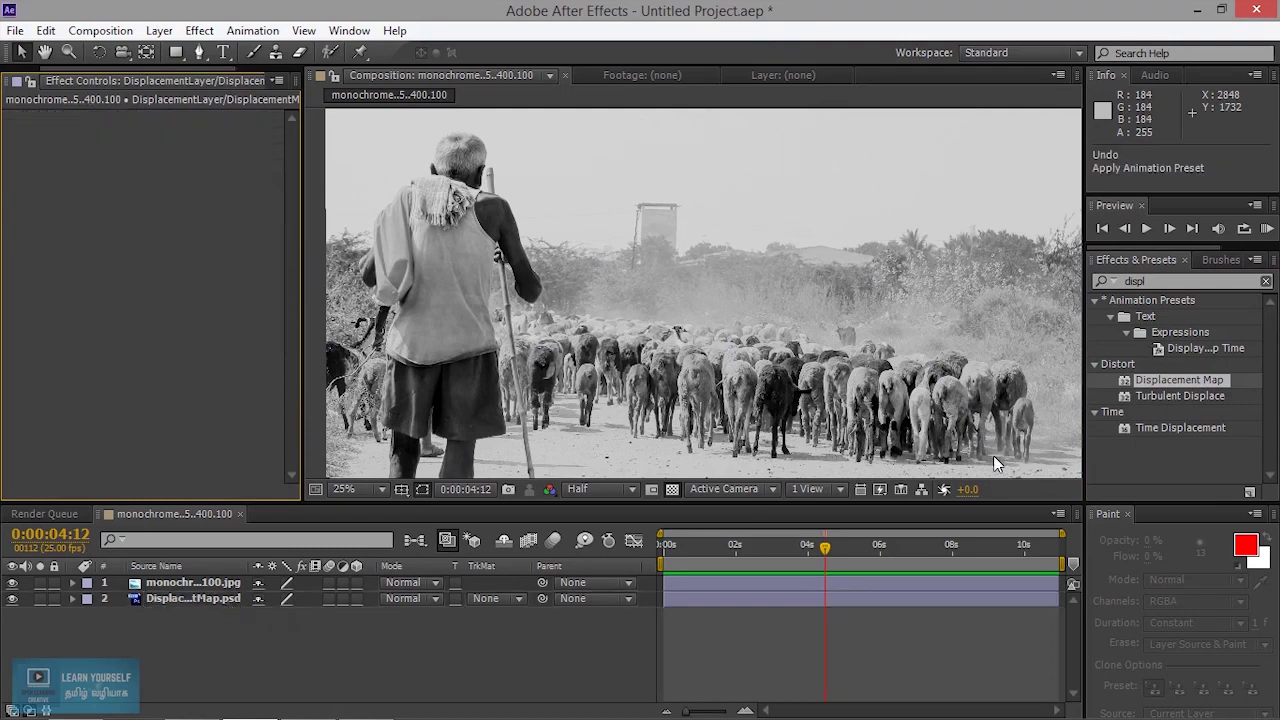
pyautogui.moveTo(1198, 385); pyautogui.dragTo(232, 588)
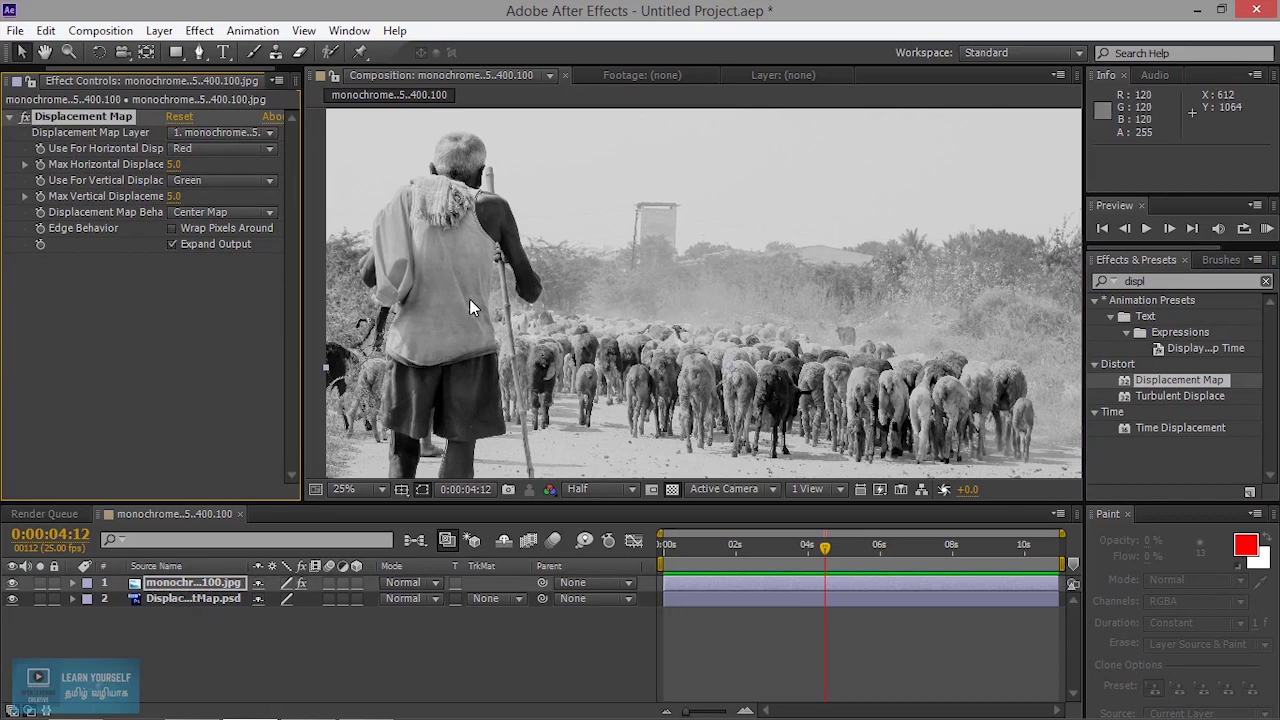
pyautogui.click(226, 269)
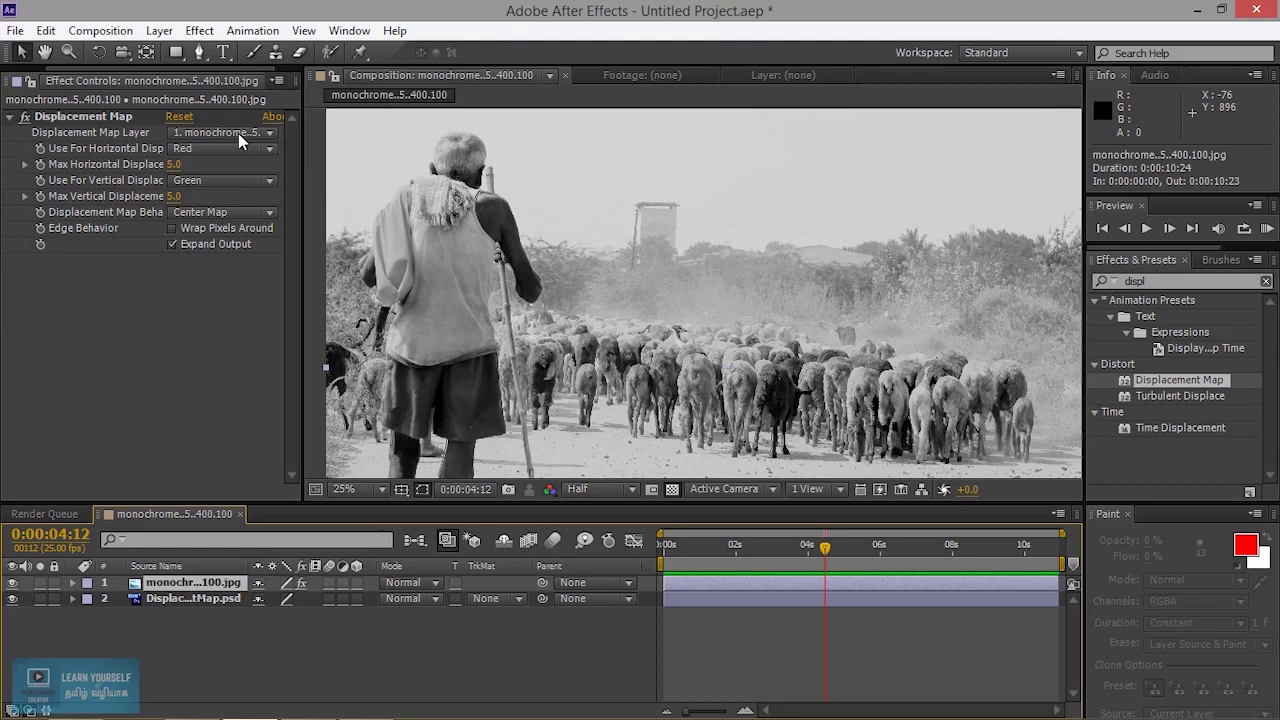
# Try DisplacementLayer/DisplacementMap.psd as the effect's displacement map layer, inspect the herder up close, and undo the choice
pyautogui.click(207, 132)
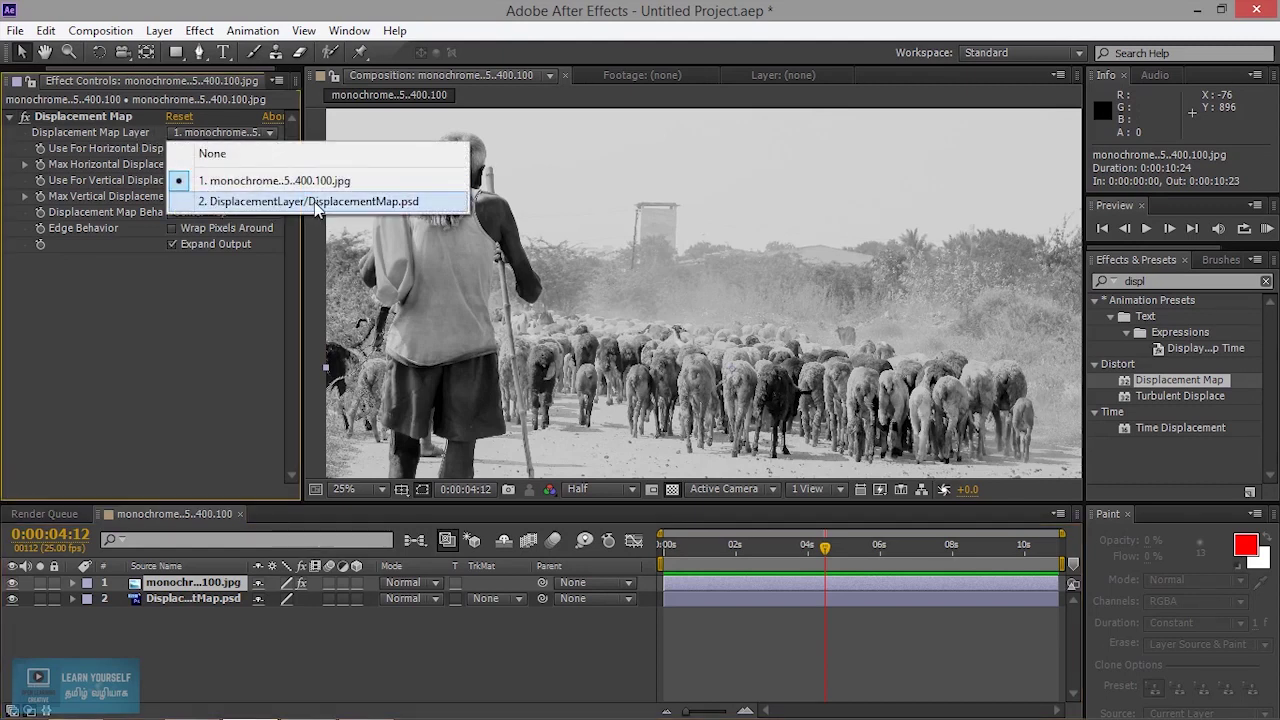
pyautogui.click(264, 201)
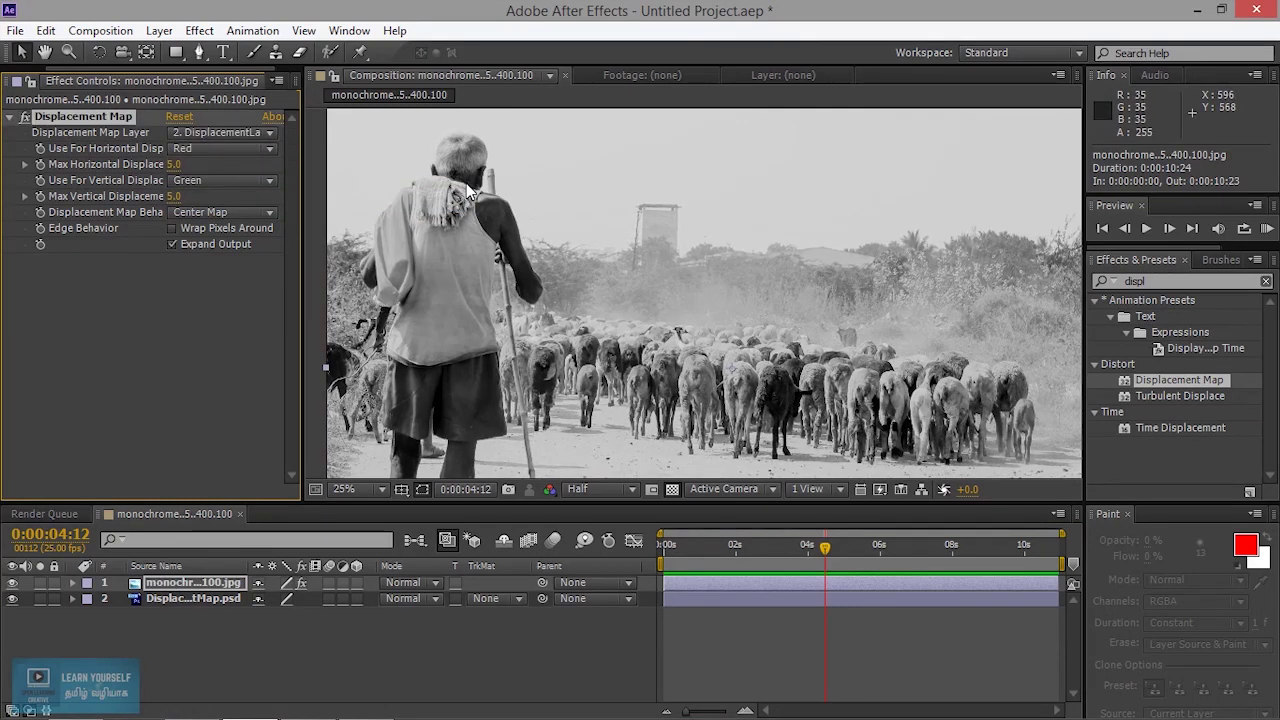
pyautogui.scroll(1, 451, 253)
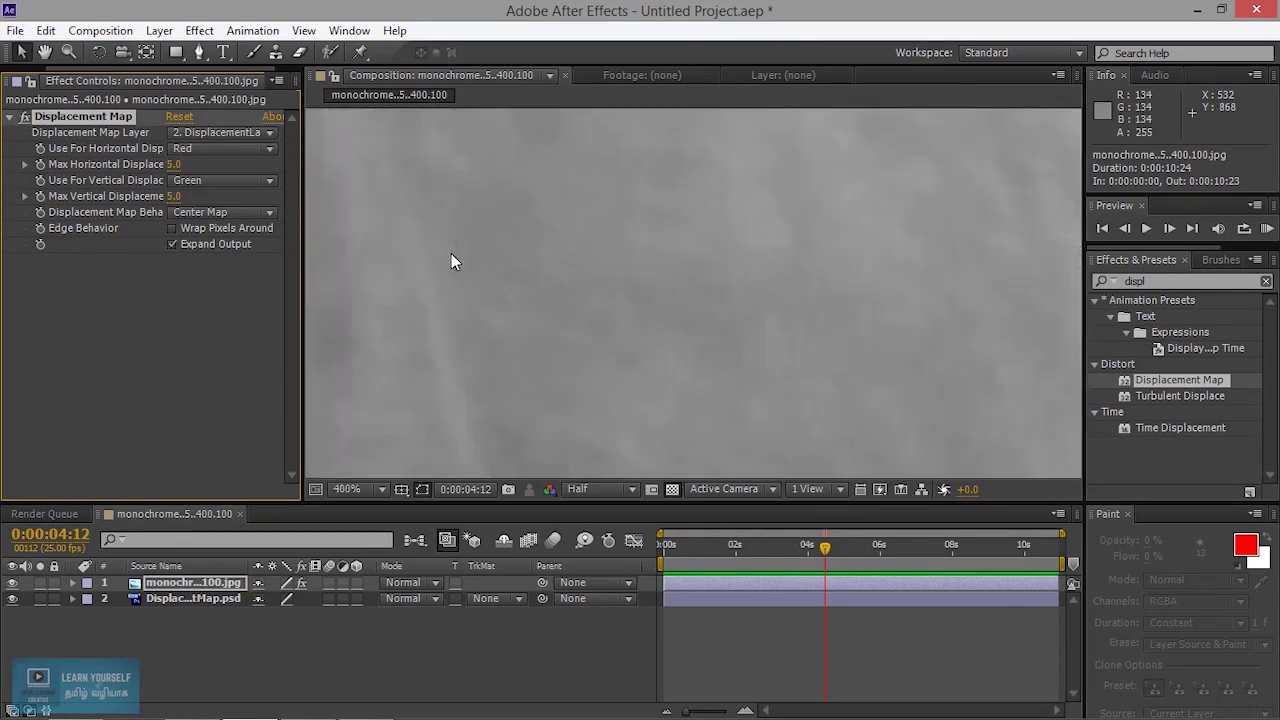
pyautogui.moveTo(457, 219); pyautogui.dragTo(595, 383)
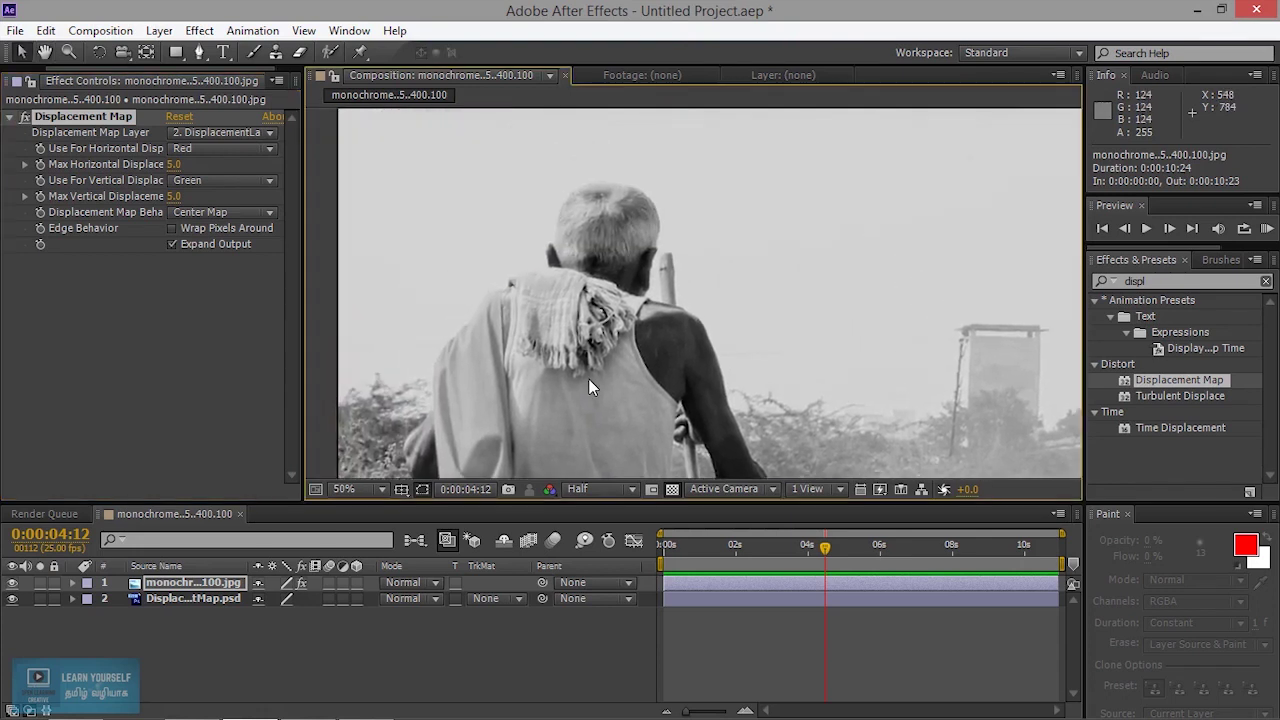
pyautogui.hotkey('ctrl', 'z')
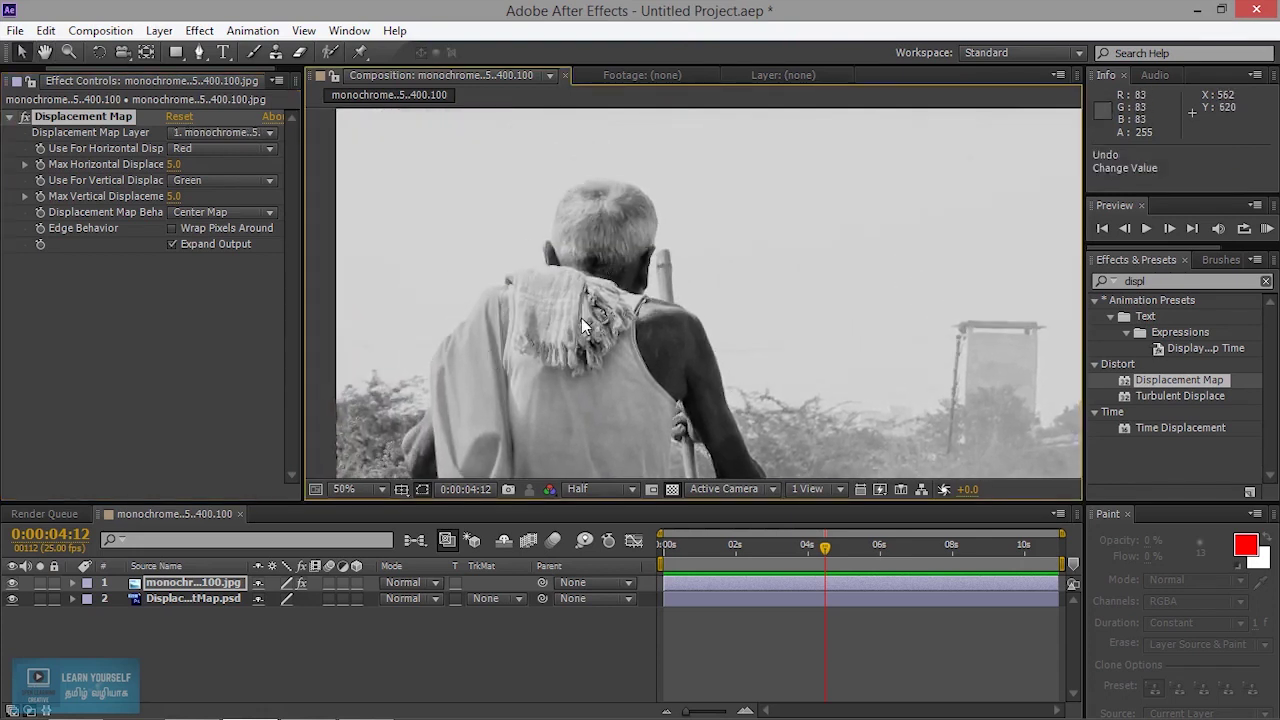
# Use DisplacementLayer/DisplacementMap.psd as the displacement map layer and drive the horizontal displacement by Luminance
pyautogui.click(218, 133)
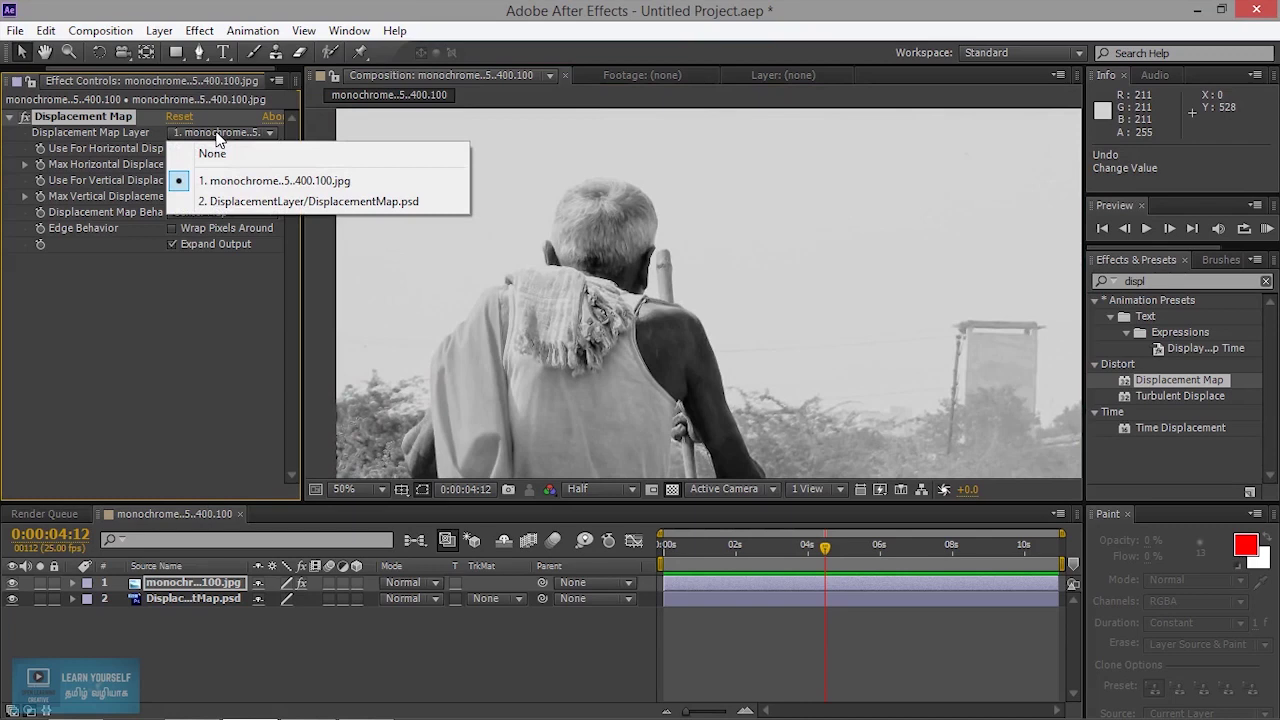
pyautogui.click(234, 201)
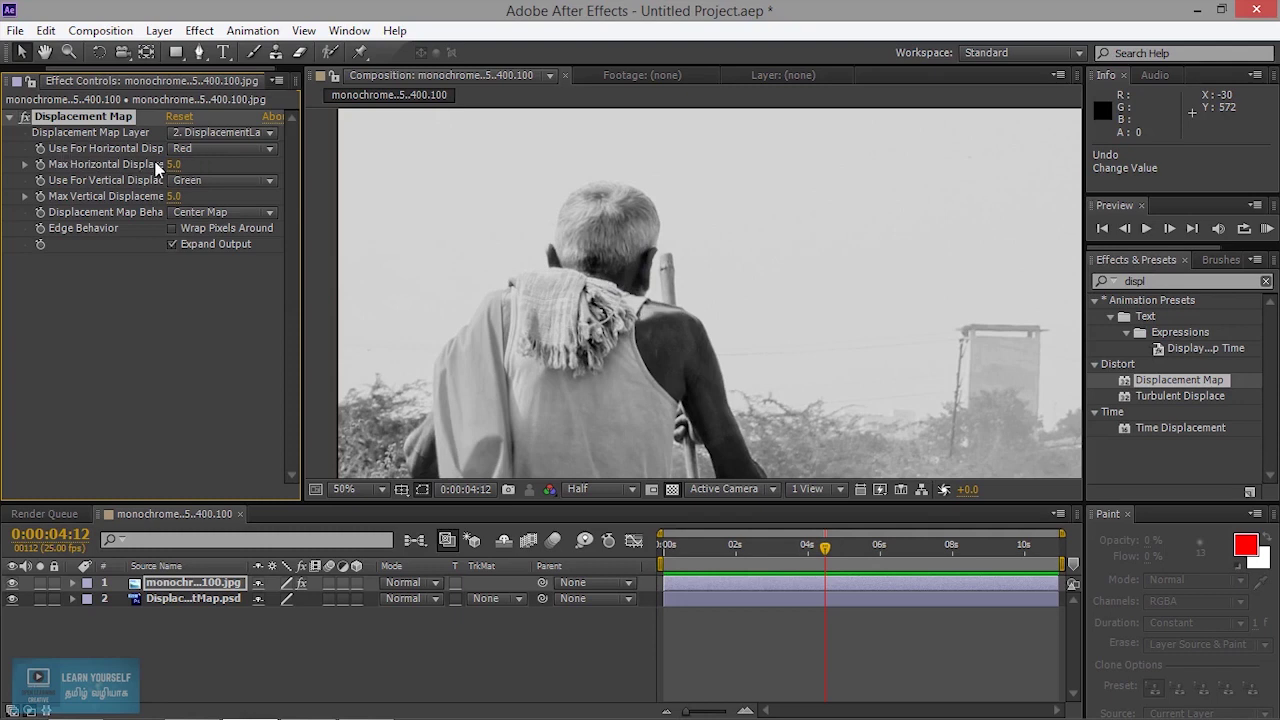
pyautogui.moveTo(301, 166); pyautogui.dragTo(441, 168)
pyautogui.click(315, 143)
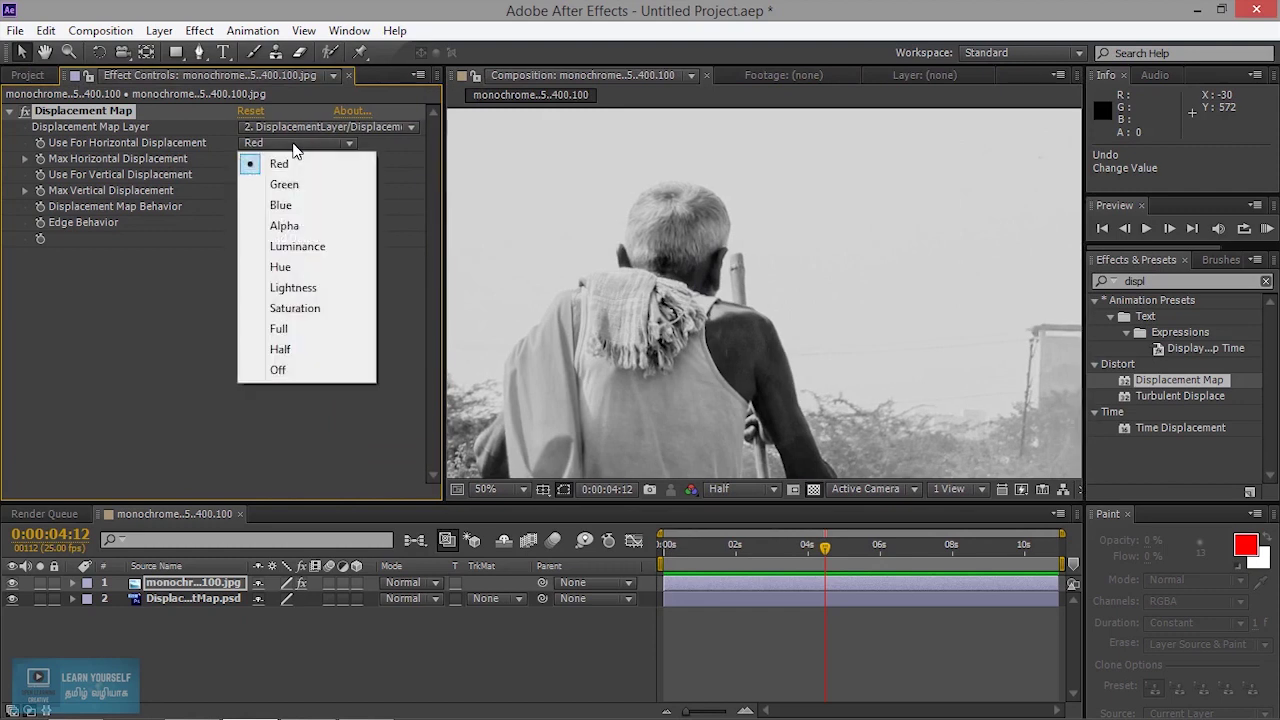
pyautogui.click(327, 248)
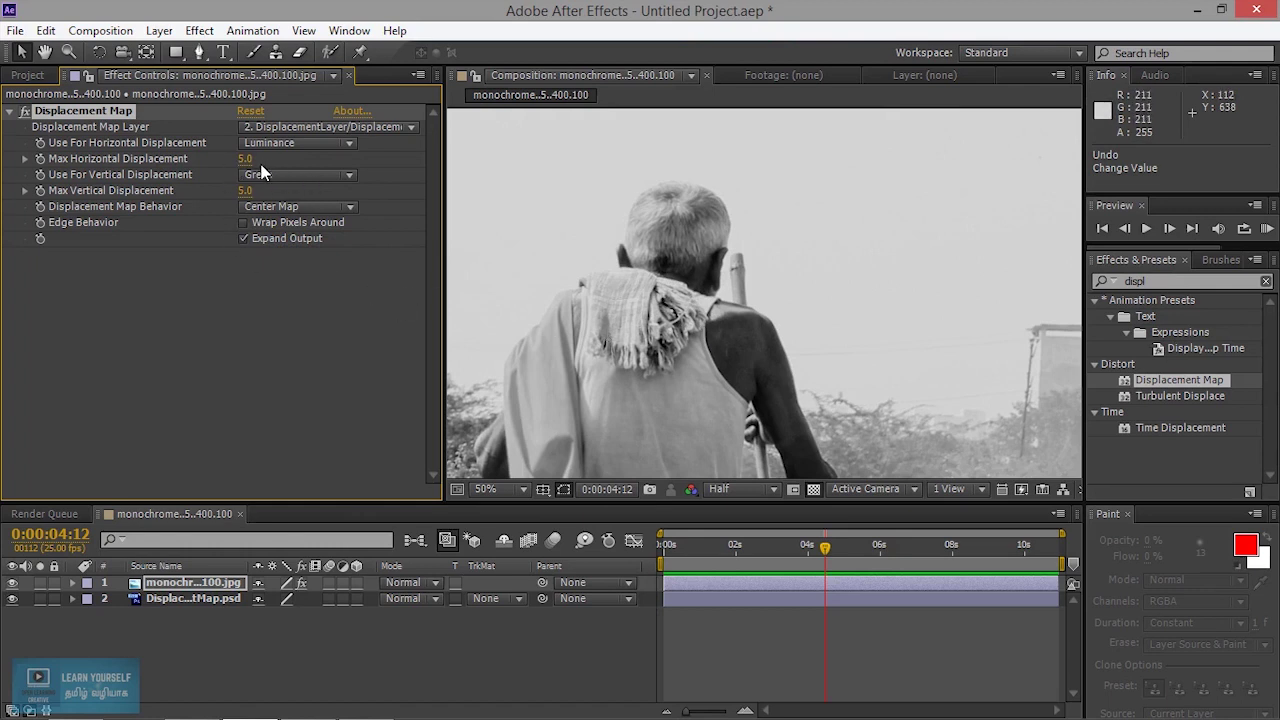
# Turn off the channel used for vertical displacement and set Max Vertical Displacement to 0
pyautogui.click(281, 178)
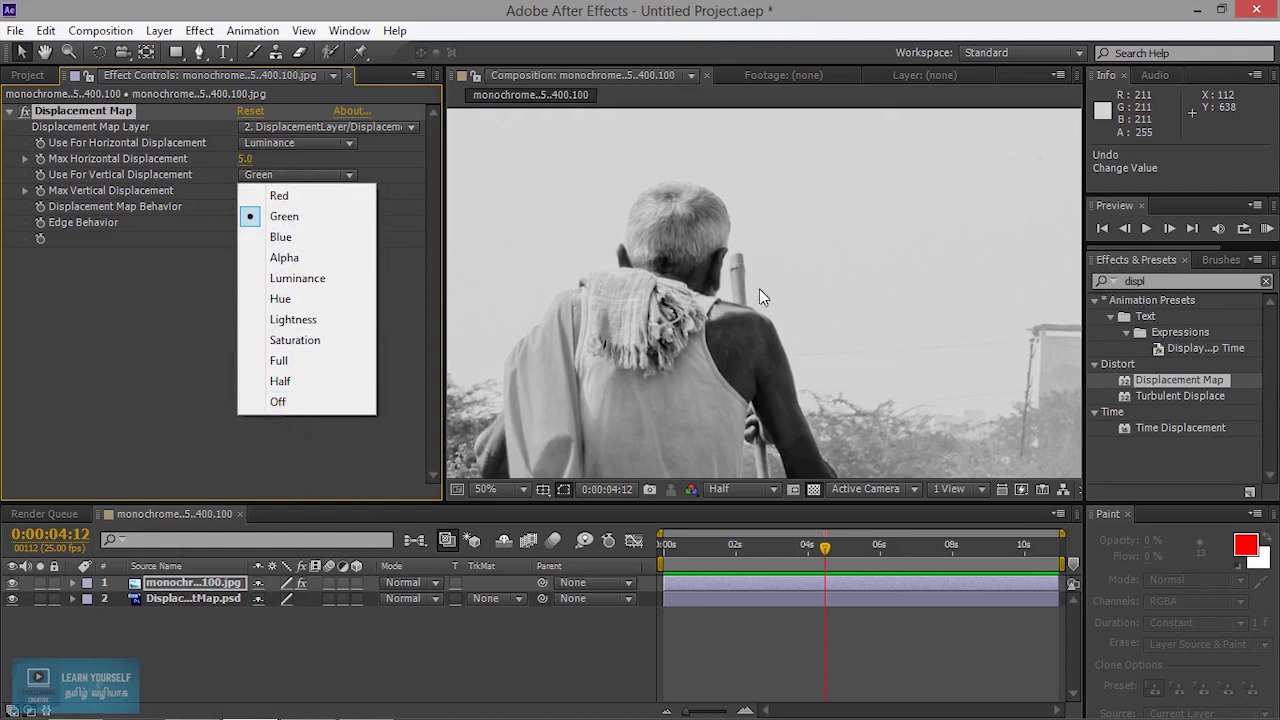
pyautogui.click(296, 405)
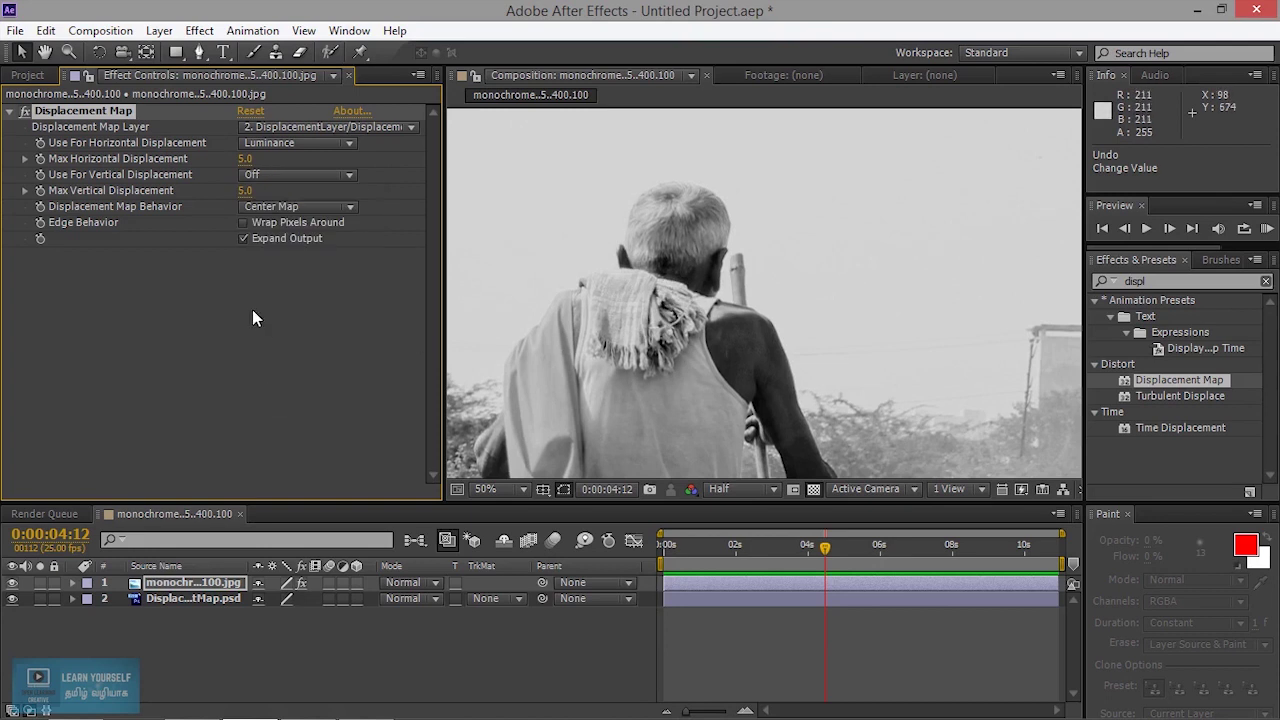
pyautogui.click(246, 190)
pyautogui.write('0')
pyautogui.press('Return')
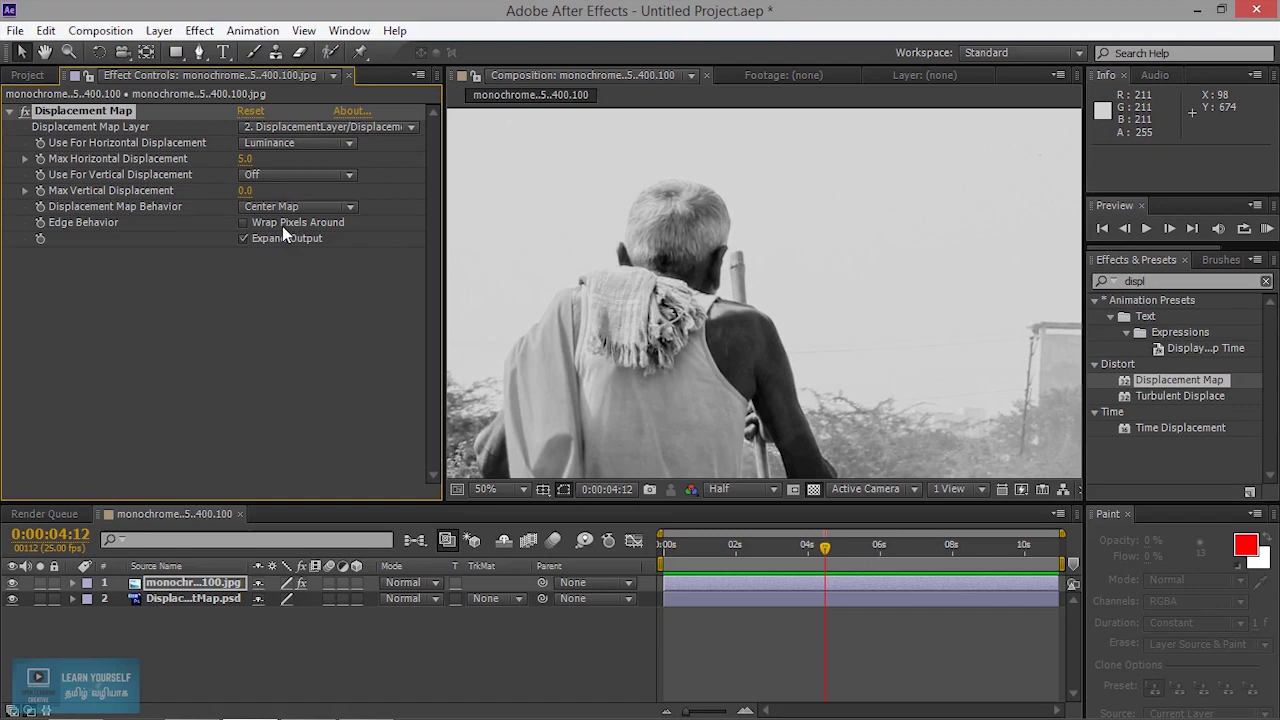
# Try Max Horizontal Displacement values of 7 and 32 on the herder photo, and undo the last change
pyautogui.scroll(-6, 645, 335)
pyautogui.scroll(4, 645, 335)
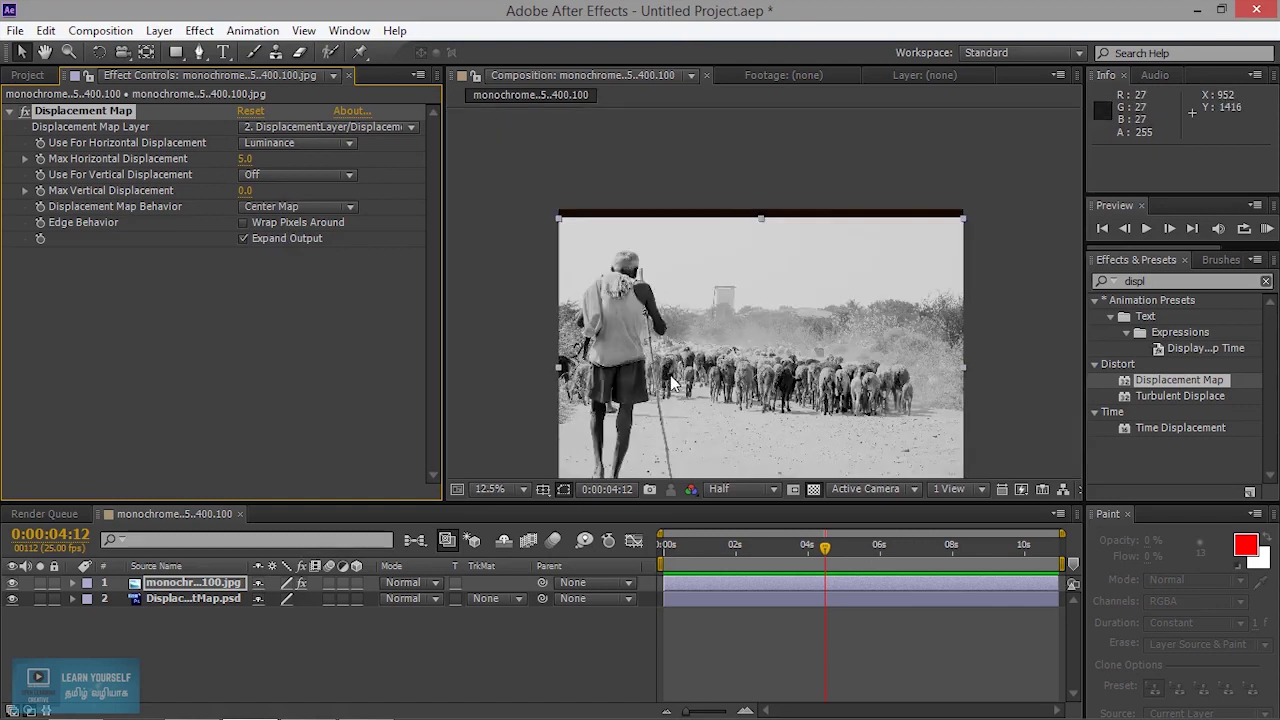
pyautogui.moveTo(686, 398); pyautogui.dragTo(698, 387)
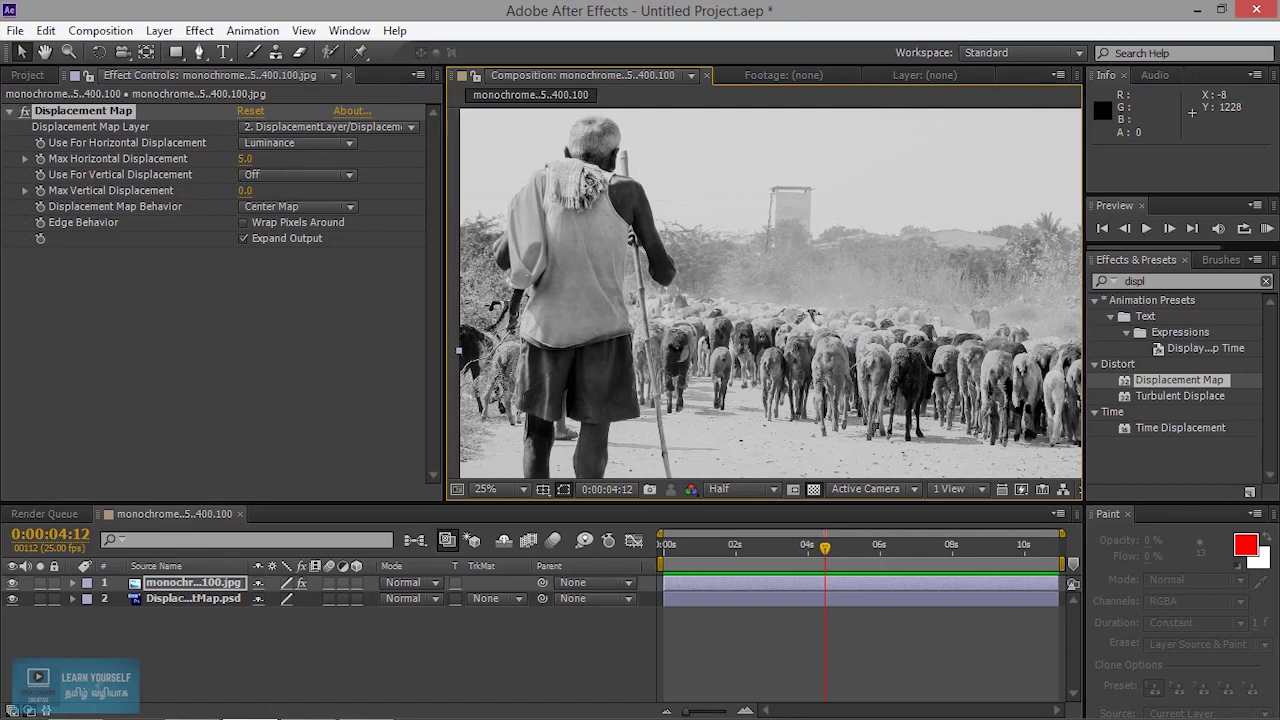
pyautogui.moveTo(245, 158)
pyautogui.mouseDown()
pyautogui.moveTo(188, 158)
pyautogui.moveTo(247, 158)
pyautogui.mouseUp()
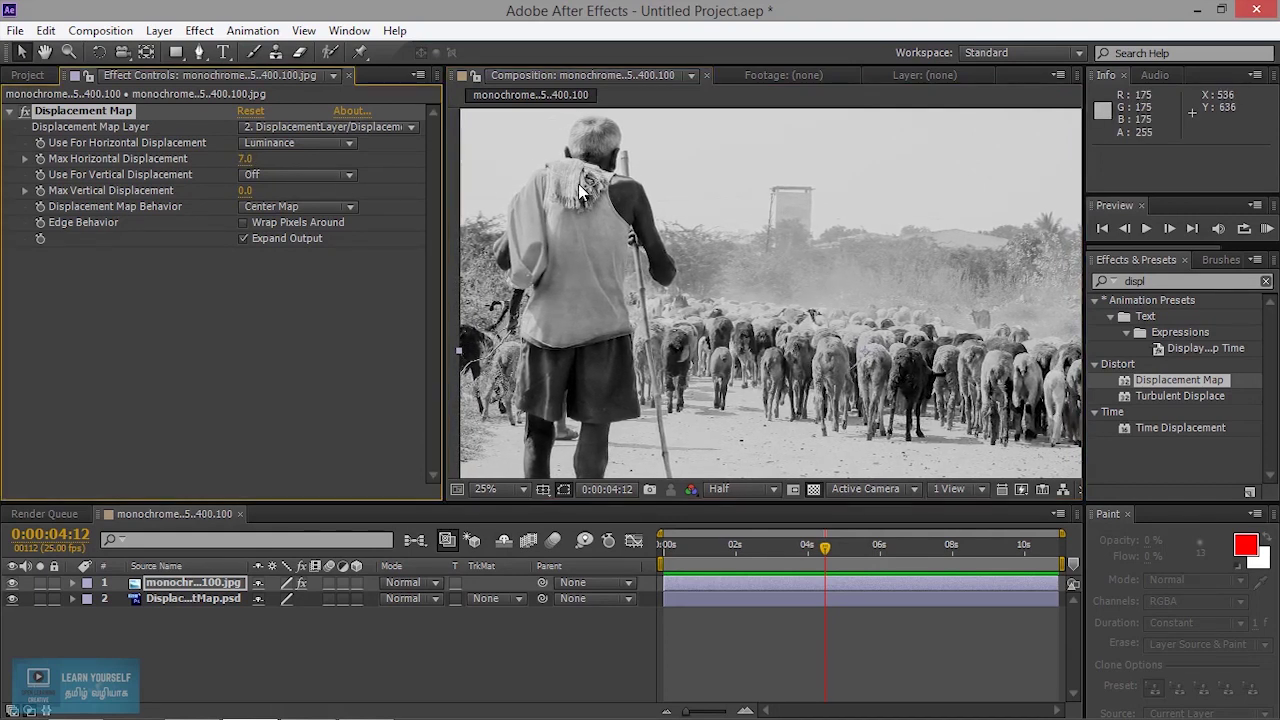
pyautogui.moveTo(246, 158); pyautogui.dragTo(305, 195)
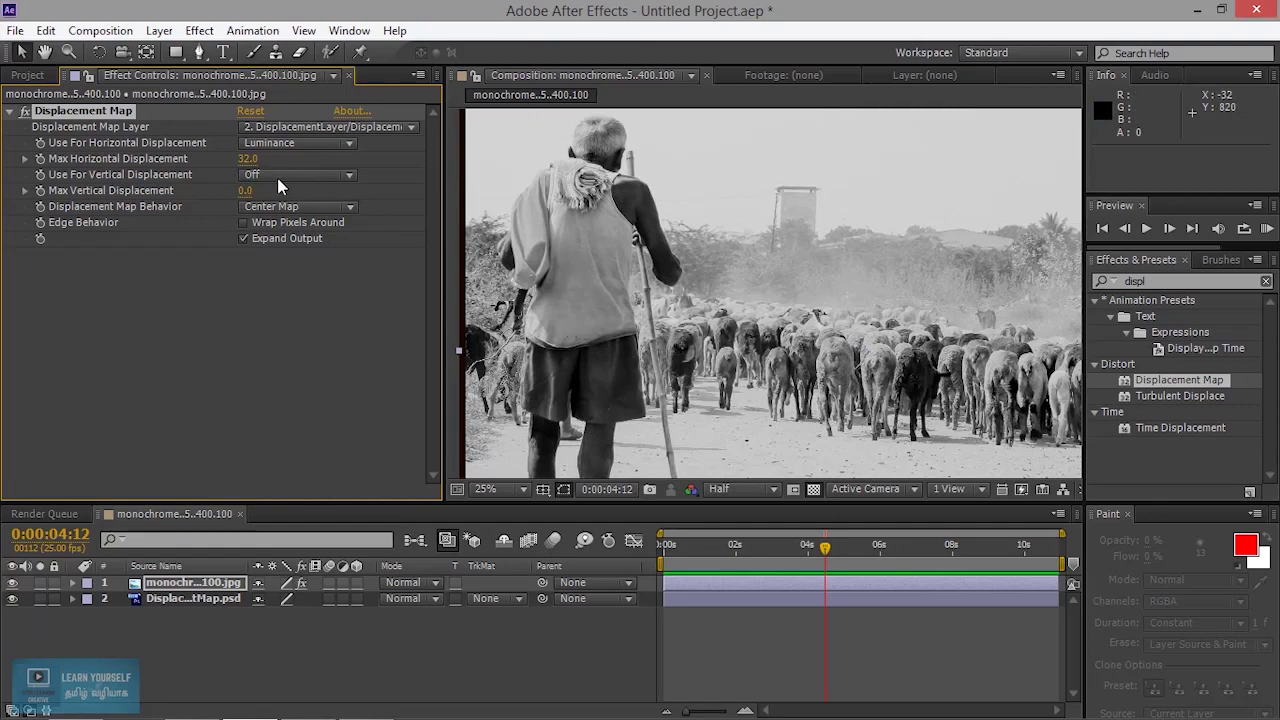
pyautogui.hotkey('ctrl', 'z')
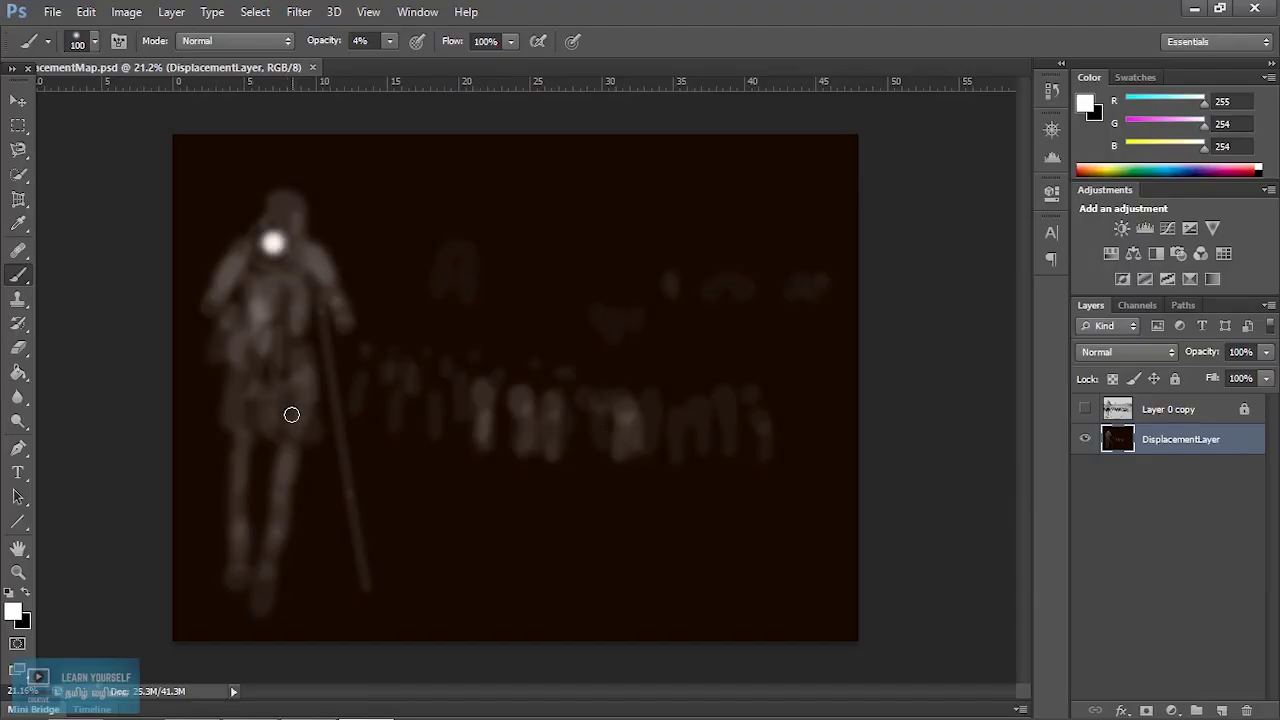
# Switch to Photoshop, show the Layer 0 copy photo over DisplacementLayer, and raise the brush opacity to 19%
pyautogui.click(1085, 409)
pyautogui.scroll(3, 381, 429)
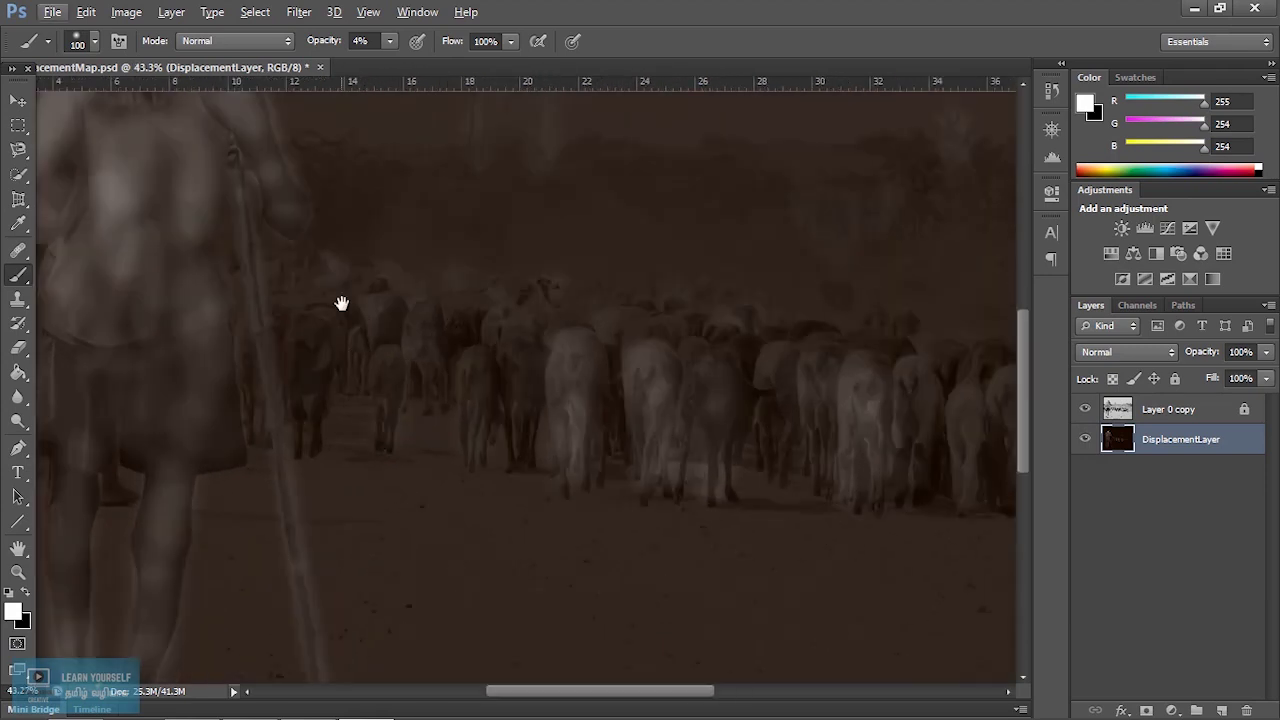
pyautogui.moveTo(154, 169); pyautogui.dragTo(609, 494)
pyautogui.moveTo(497, 432); pyautogui.dragTo(594, 486)
pyautogui.scroll(2, 596, 486)
pyautogui.scroll(4, 729, 523)
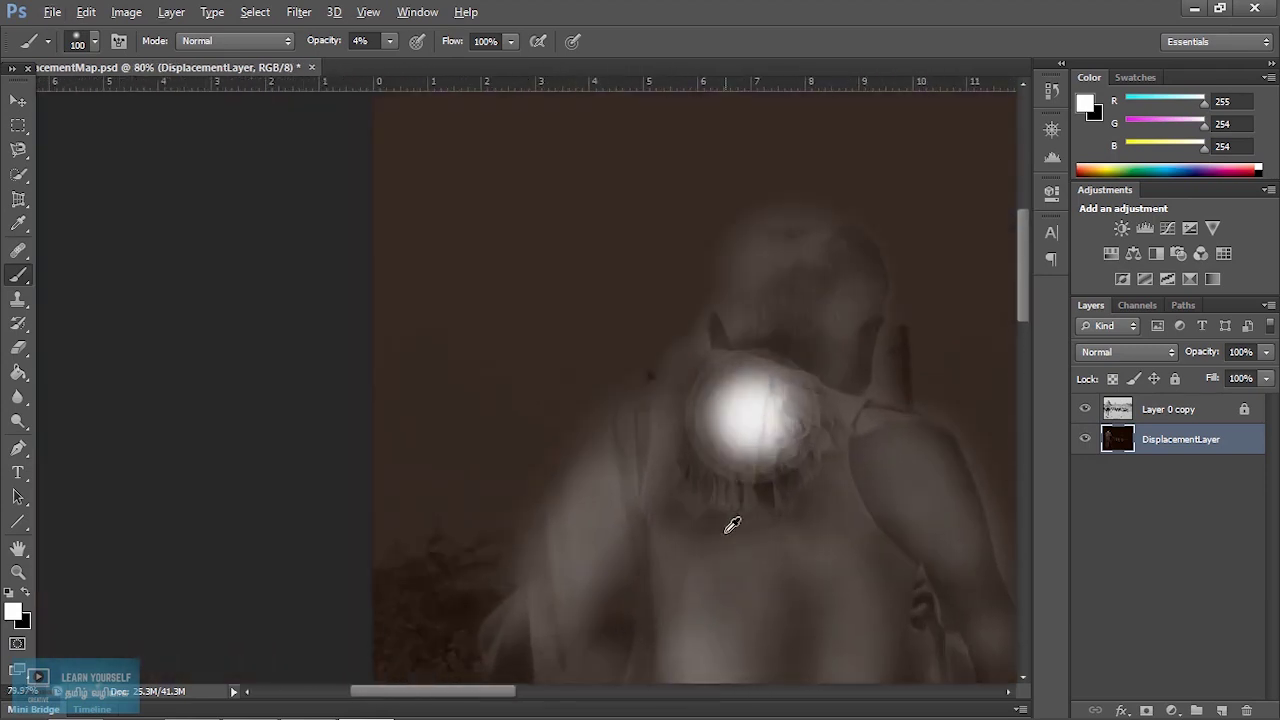
pyautogui.press('c')
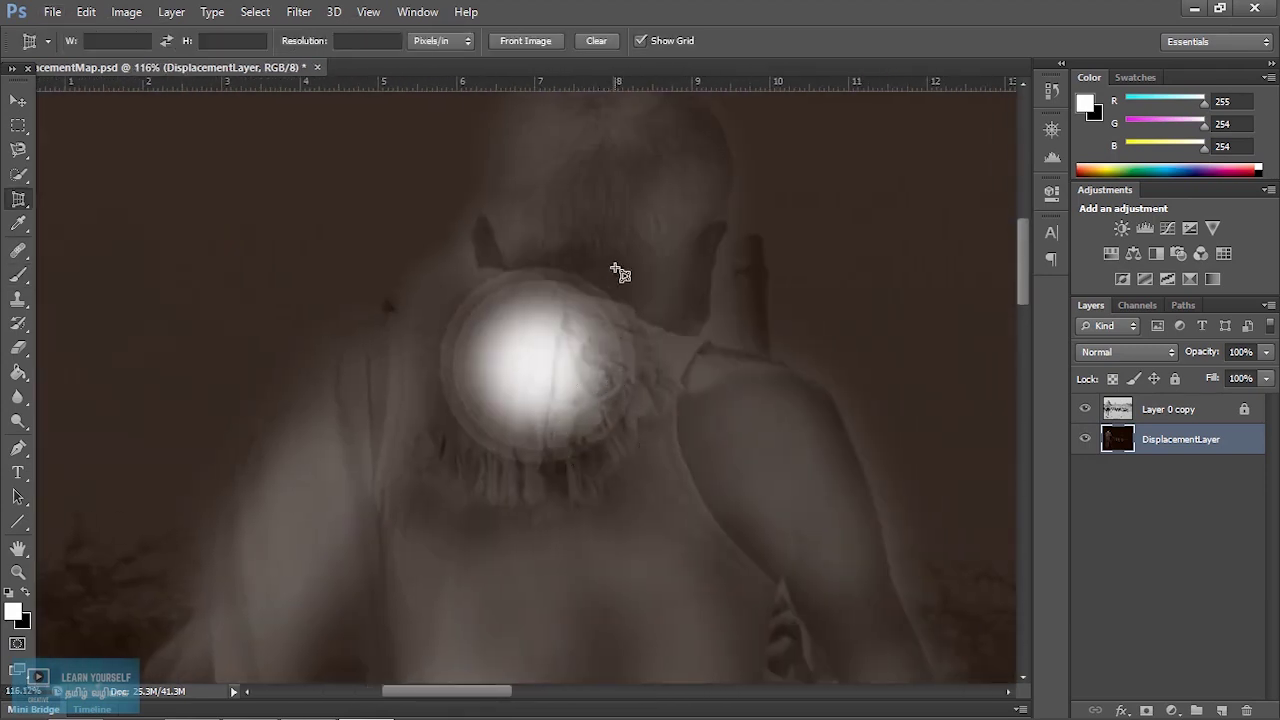
pyautogui.press('b')
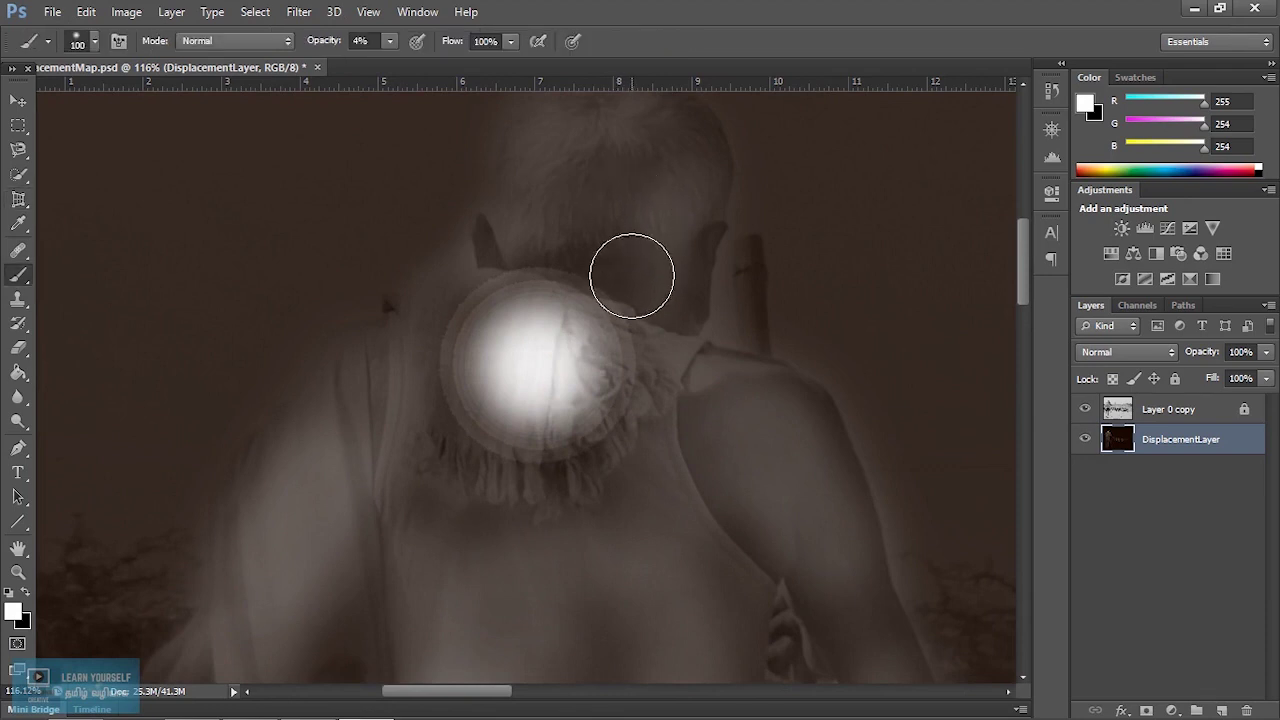
pyautogui.scroll(-1, 635, 285)
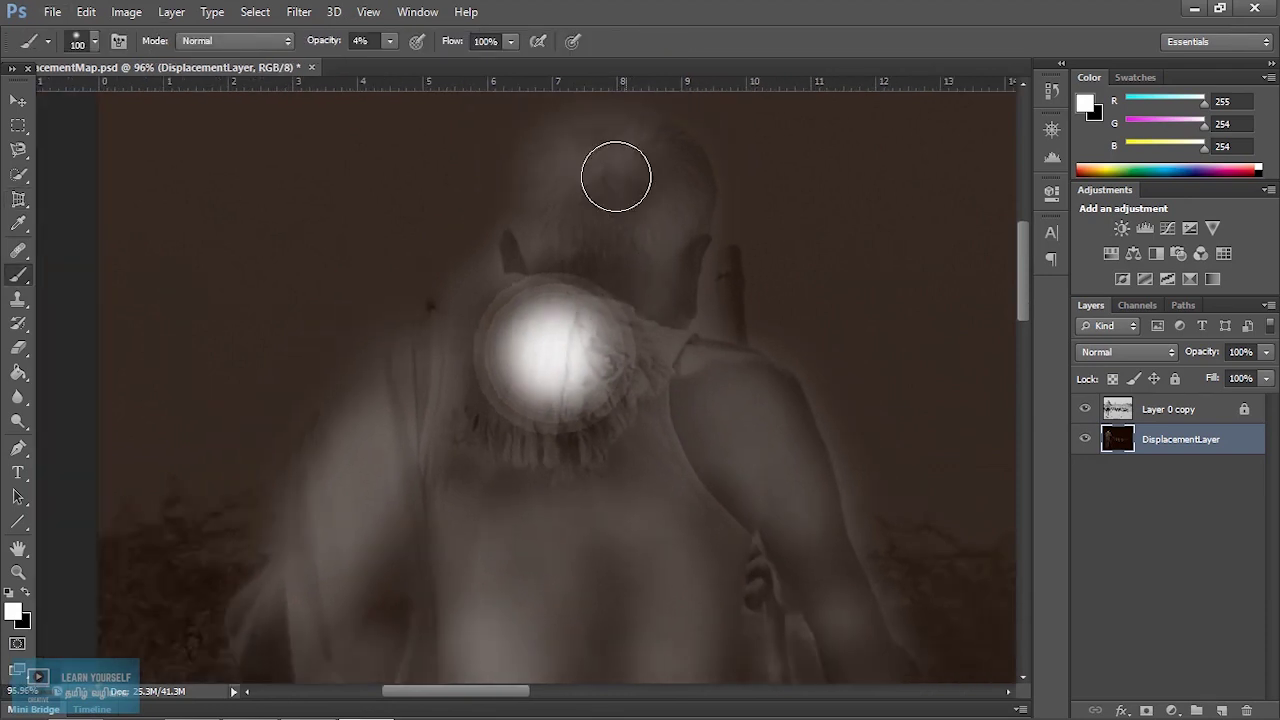
pyautogui.click(387, 43)
pyautogui.click(403, 60)
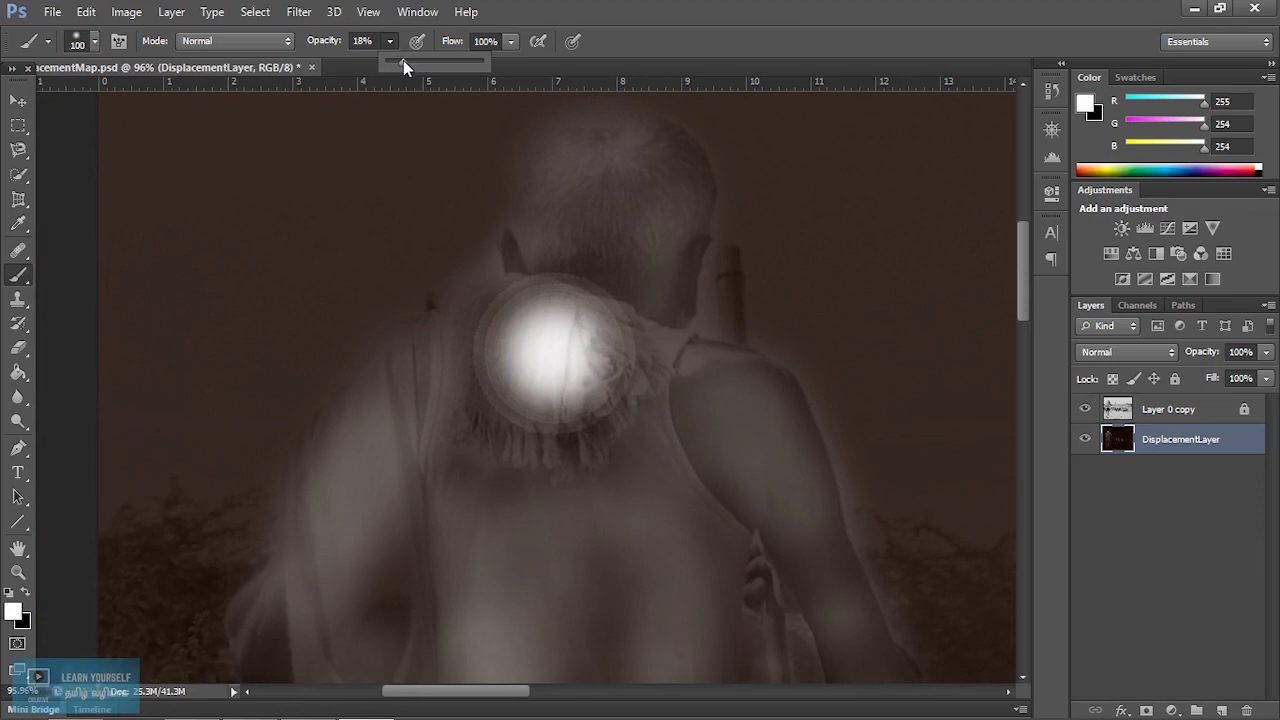
# Paint white over the herder's head, body, legs and stick and the nearest sheep on DisplacementLayer to brighten them
pyautogui.moveTo(597, 195)
pyautogui.mouseDown()
pyautogui.moveTo(604, 153)
pyautogui.moveTo(657, 146)
pyautogui.moveTo(669, 186)
pyautogui.moveTo(540, 248)
pyautogui.moveTo(662, 304)
pyautogui.moveTo(671, 354)
pyautogui.moveTo(609, 423)
pyautogui.moveTo(480, 314)
pyautogui.moveTo(465, 344)
pyautogui.moveTo(436, 265)
pyautogui.mouseUp()
pyautogui.moveTo(558, 341)
pyautogui.mouseDown()
pyautogui.moveTo(680, 280)
pyautogui.moveTo(707, 281)
pyautogui.moveTo(834, 617)
pyautogui.moveTo(551, 437)
pyautogui.moveTo(291, 360)
pyautogui.moveTo(338, 545)
pyautogui.mouseUp()
pyautogui.moveTo(496, 514)
pyautogui.mouseDown()
pyautogui.moveTo(477, 483)
pyautogui.moveTo(471, 609)
pyautogui.mouseUp()
pyautogui.moveTo(405, 300)
pyautogui.mouseDown()
pyautogui.moveTo(400, 374)
pyautogui.moveTo(414, 362)
pyautogui.mouseUp()
pyautogui.scroll(-3, 580, 331)
pyautogui.moveTo(580, 331)
pyautogui.mouseDown()
pyautogui.moveTo(414, 343)
pyautogui.moveTo(531, 324)
pyautogui.mouseUp()
pyautogui.scroll(-3, 531, 324)
pyautogui.moveTo(614, 217)
pyautogui.mouseDown()
pyautogui.moveTo(631, 551)
pyautogui.moveTo(469, 451)
pyautogui.moveTo(365, 624)
pyautogui.moveTo(614, 546)
pyautogui.mouseUp()
pyautogui.keyDown('alt'); pyautogui.scroll(-5, 594, 423); pyautogui.keyUp('alt')
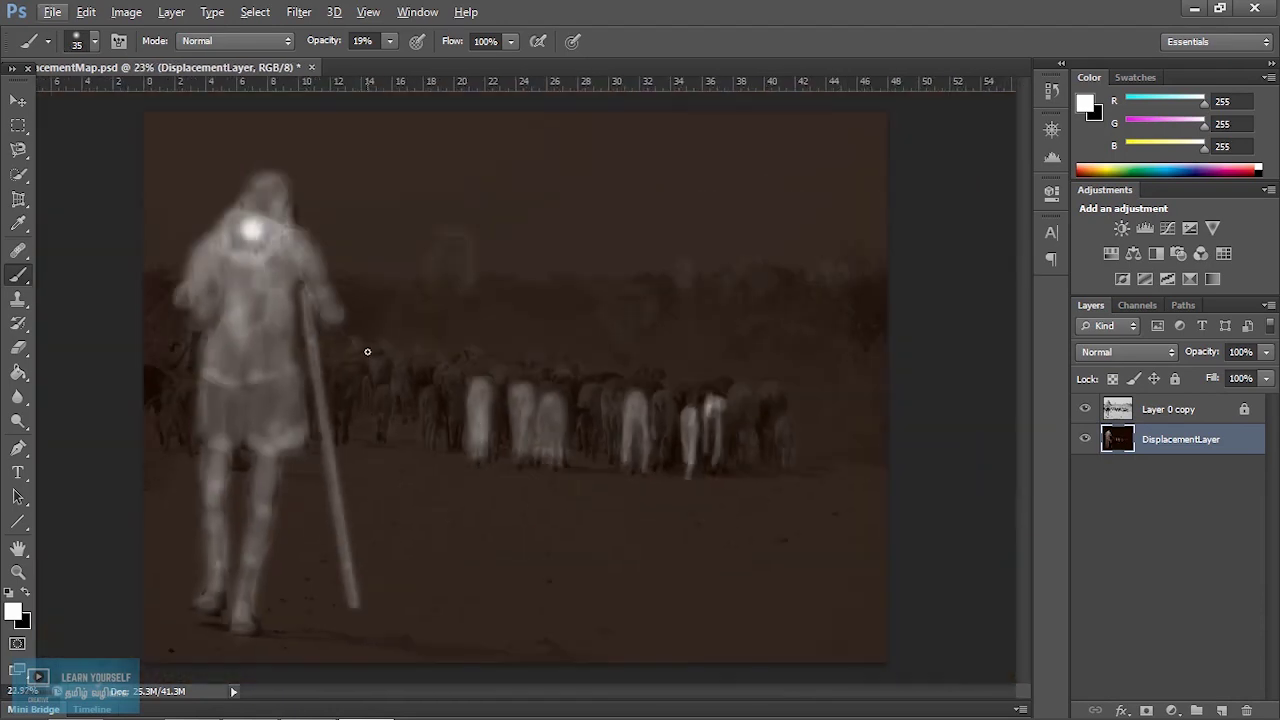
# Save the displacement map PSD and switch back to the project footage in After Effects
pyautogui.hotkey('ctrl', 's')
pyautogui.hotkey('alt', 'Tab')
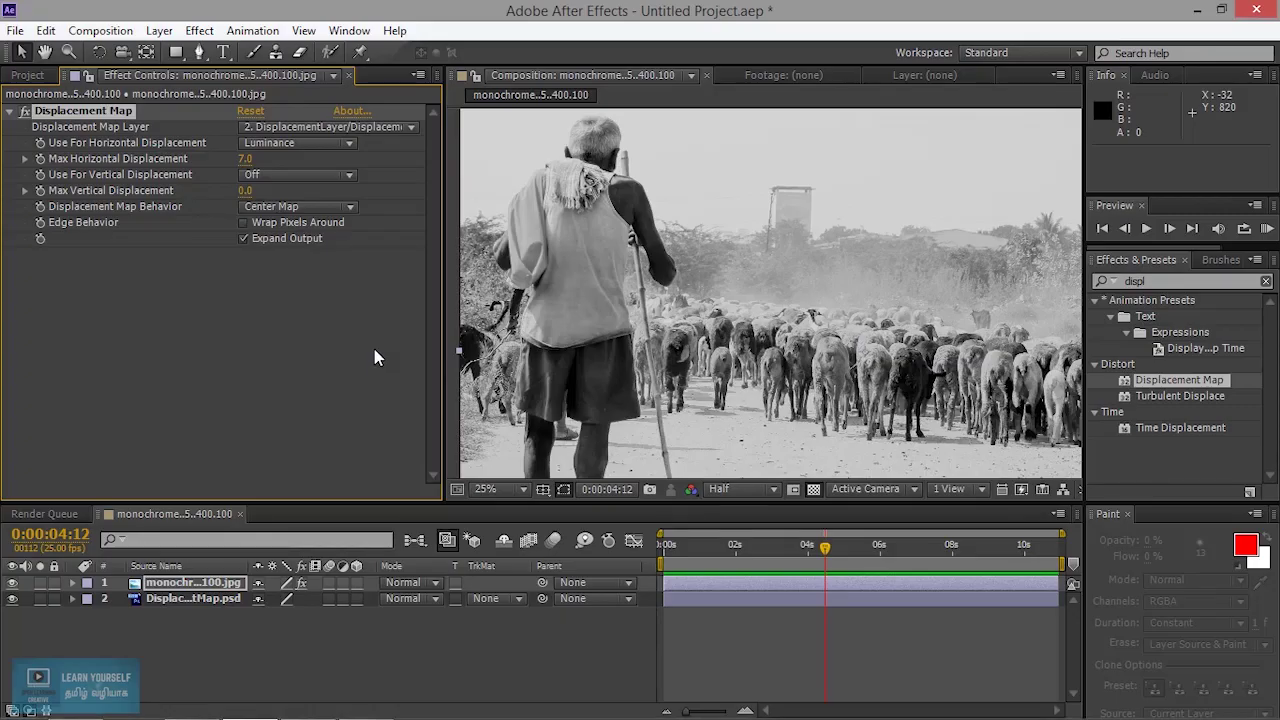
pyautogui.click(29, 76)
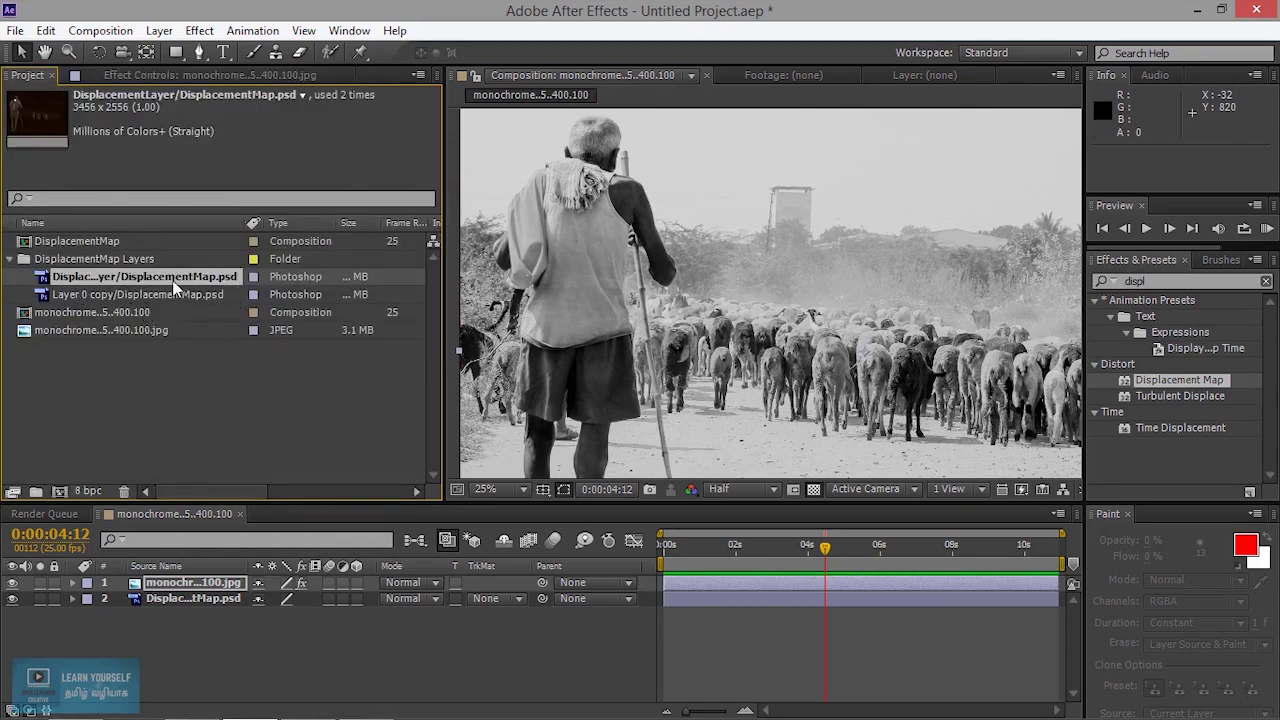
pyautogui.rightClick(143, 277)
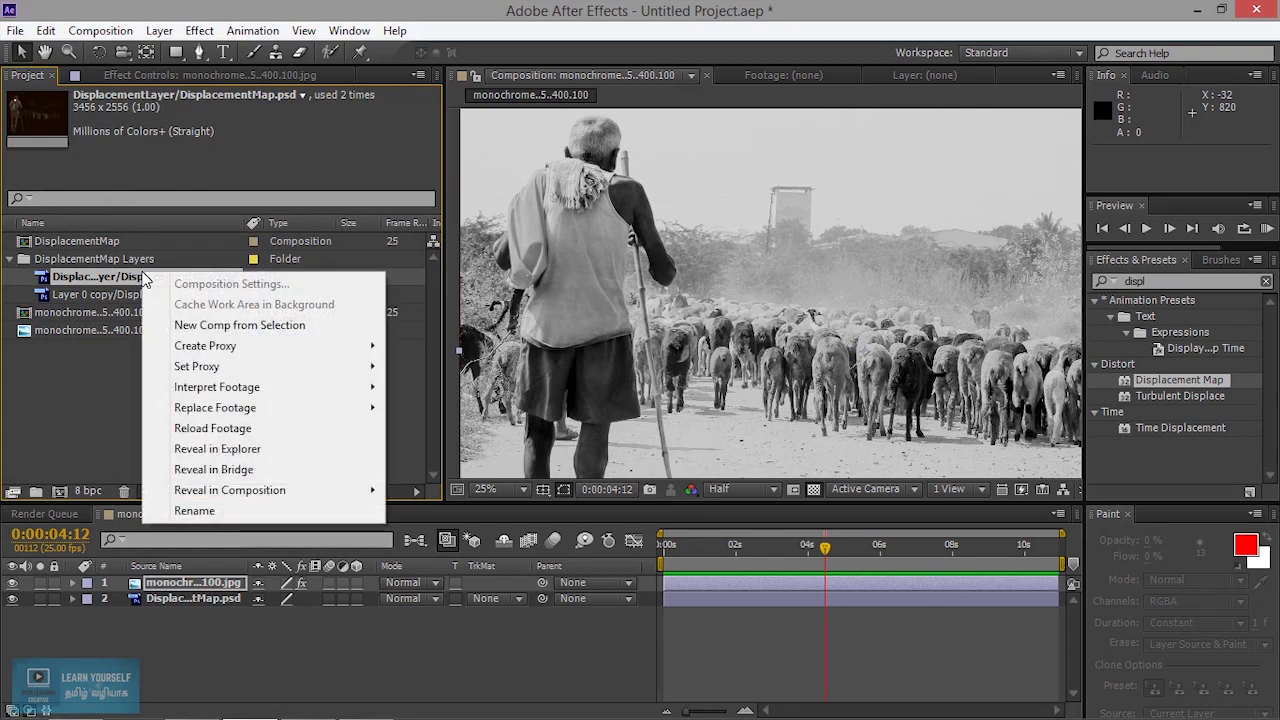
pyautogui.click(256, 449)
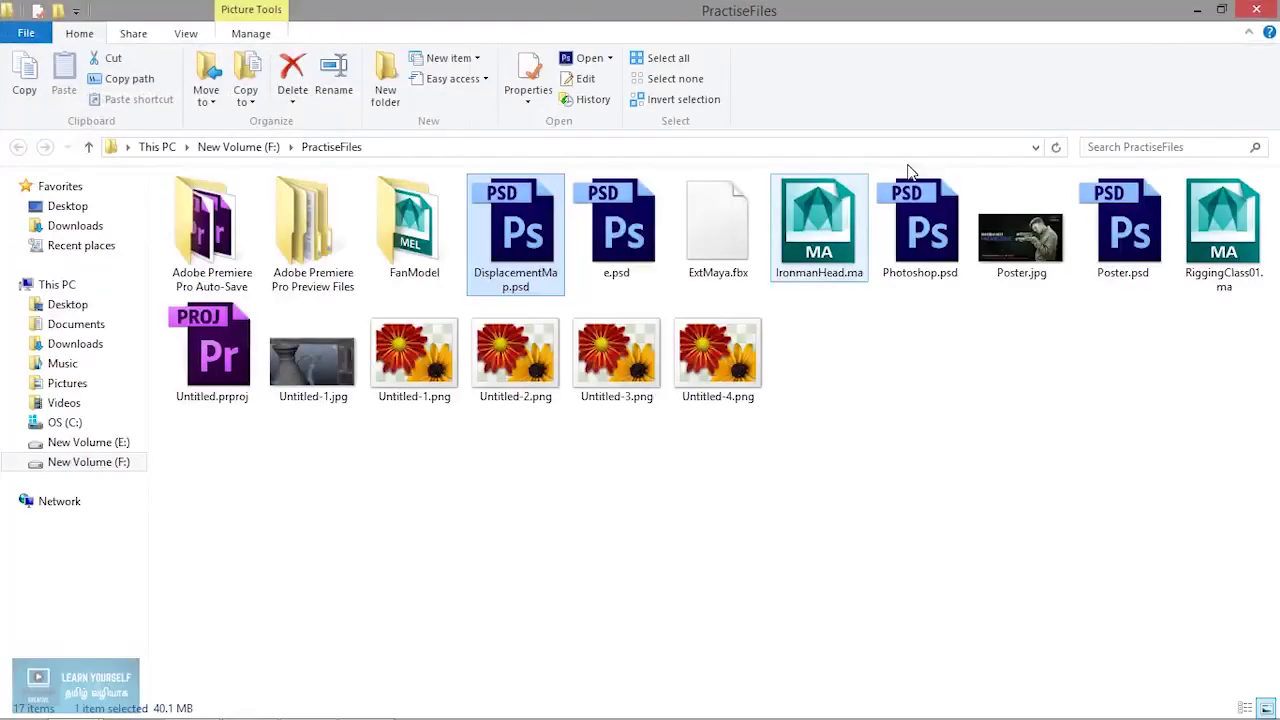
pyautogui.click(1257, 10)
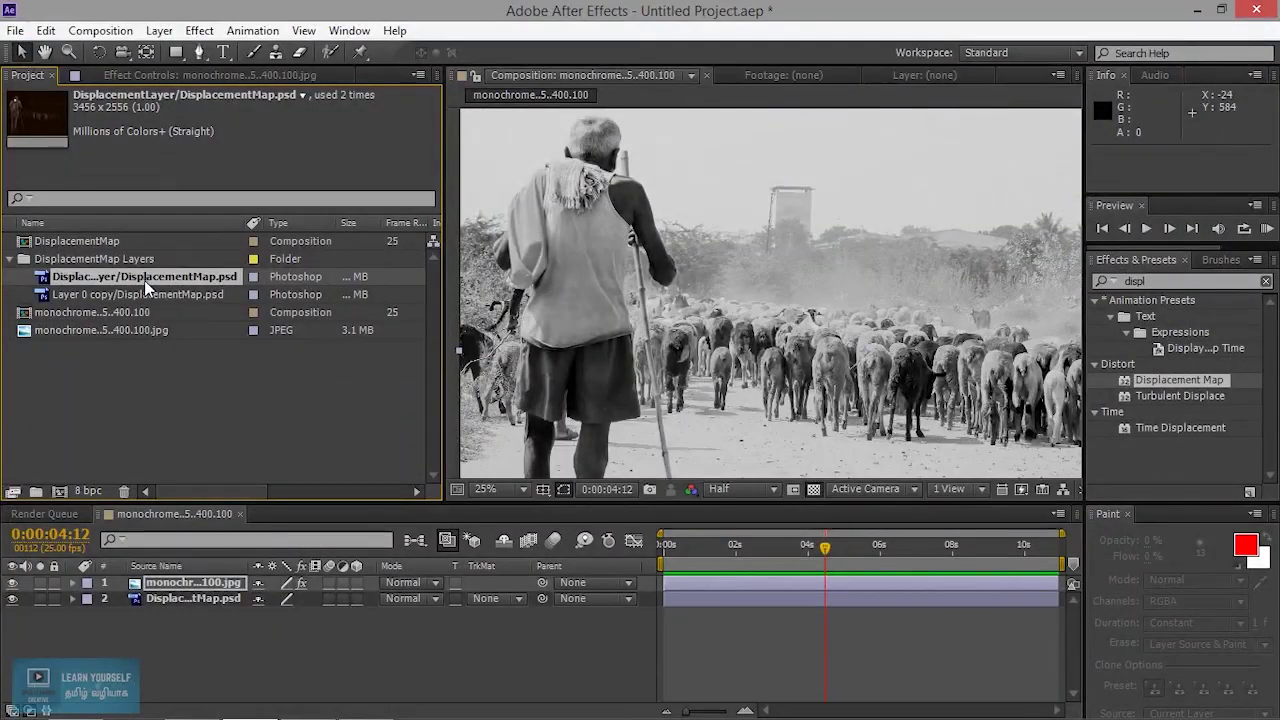
# Reload the DisplacementLayer/DisplacementMap.psd footage and return to the photo's Displacement Map settings
pyautogui.rightClick(144, 280)
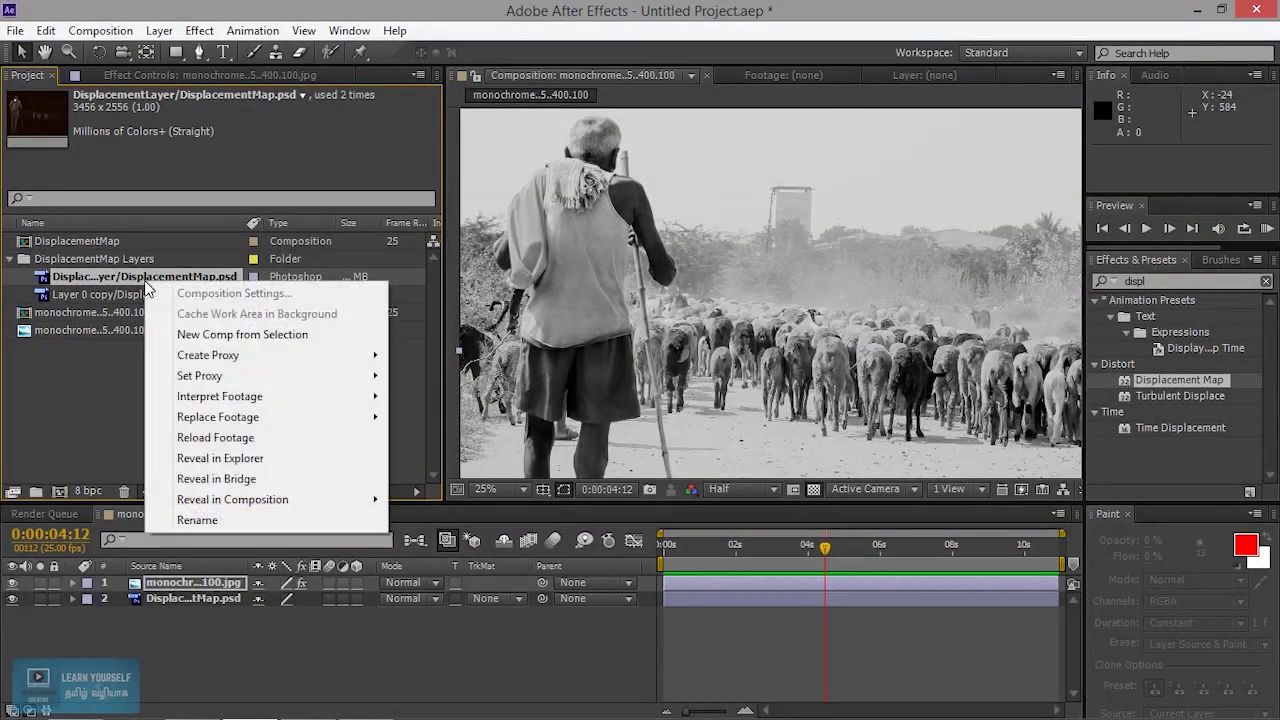
pyautogui.click(240, 439)
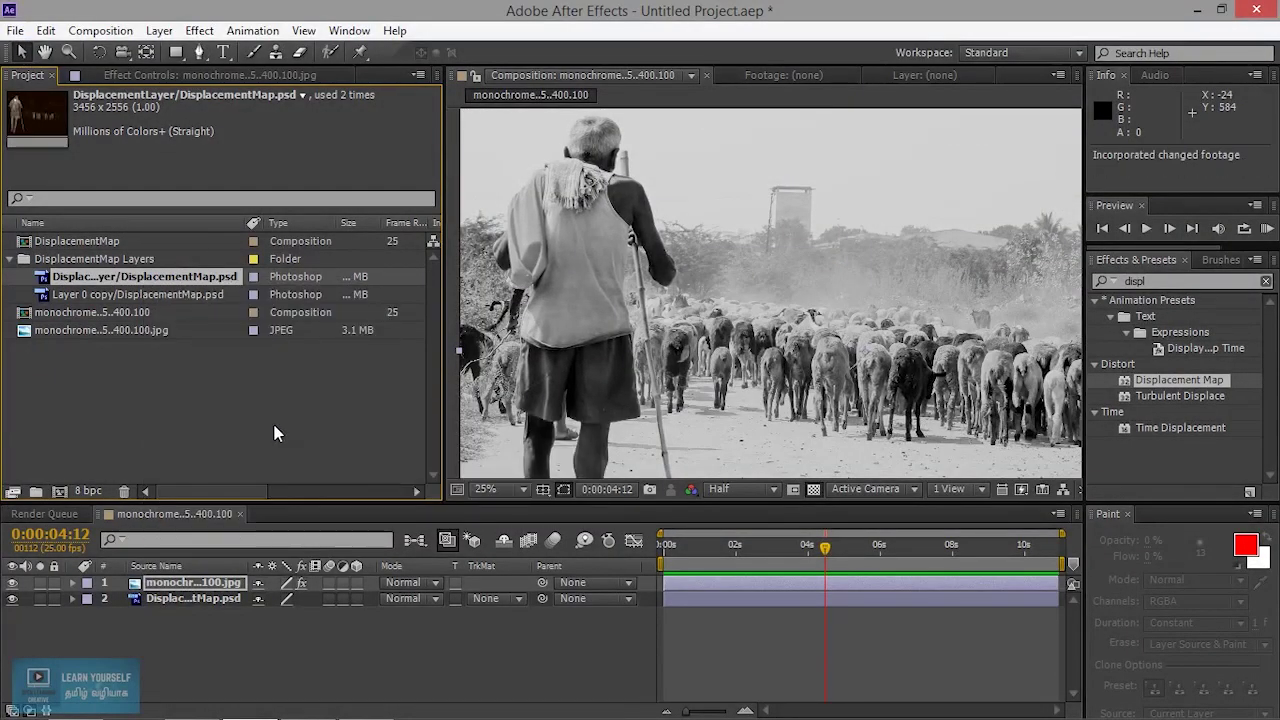
pyautogui.click(218, 76)
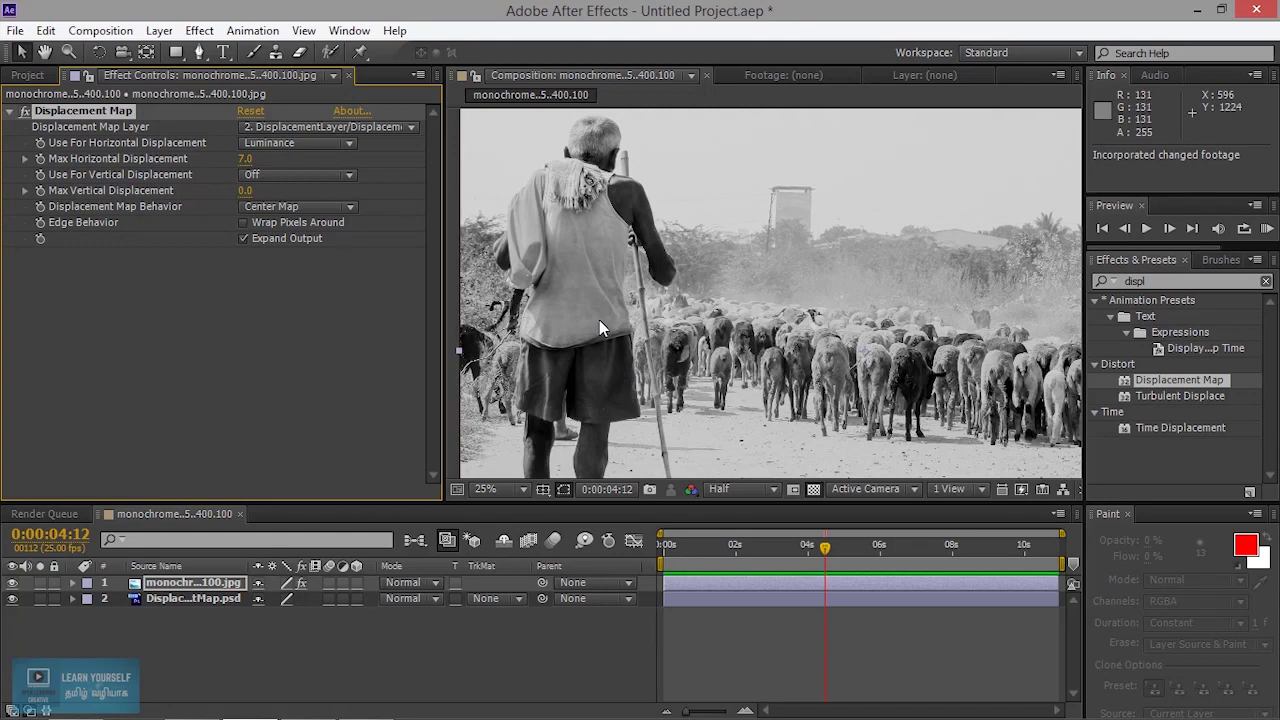
# Set Max Horizontal Displacement to -26 at 0:00:00:00 and enable keyframing for it
pyautogui.moveTo(245, 158); pyautogui.dragTo(213, 158)
pyautogui.moveTo(826, 556); pyautogui.dragTo(562, 548)
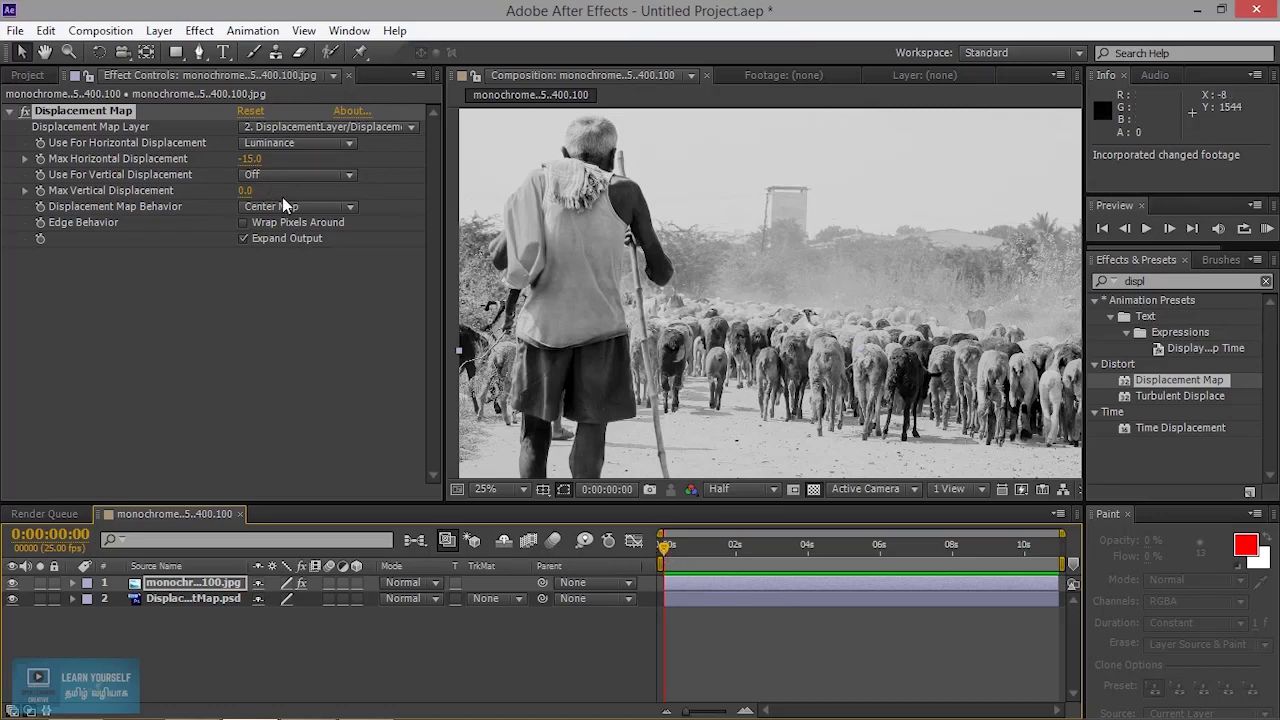
pyautogui.moveTo(249, 158); pyautogui.dragTo(238, 158)
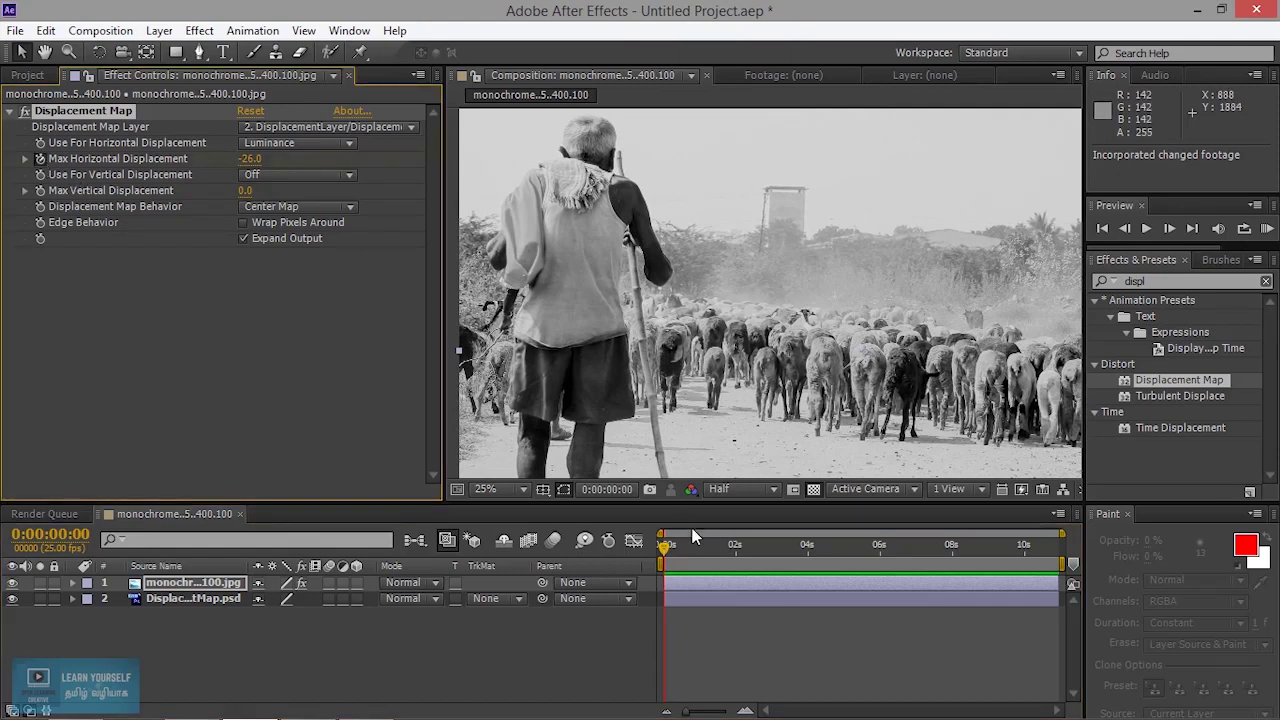
# Keyframe Max Horizontal Displacement at 14 at time 0:00:02:01
pyautogui.moveTo(660, 552); pyautogui.dragTo(739, 562)
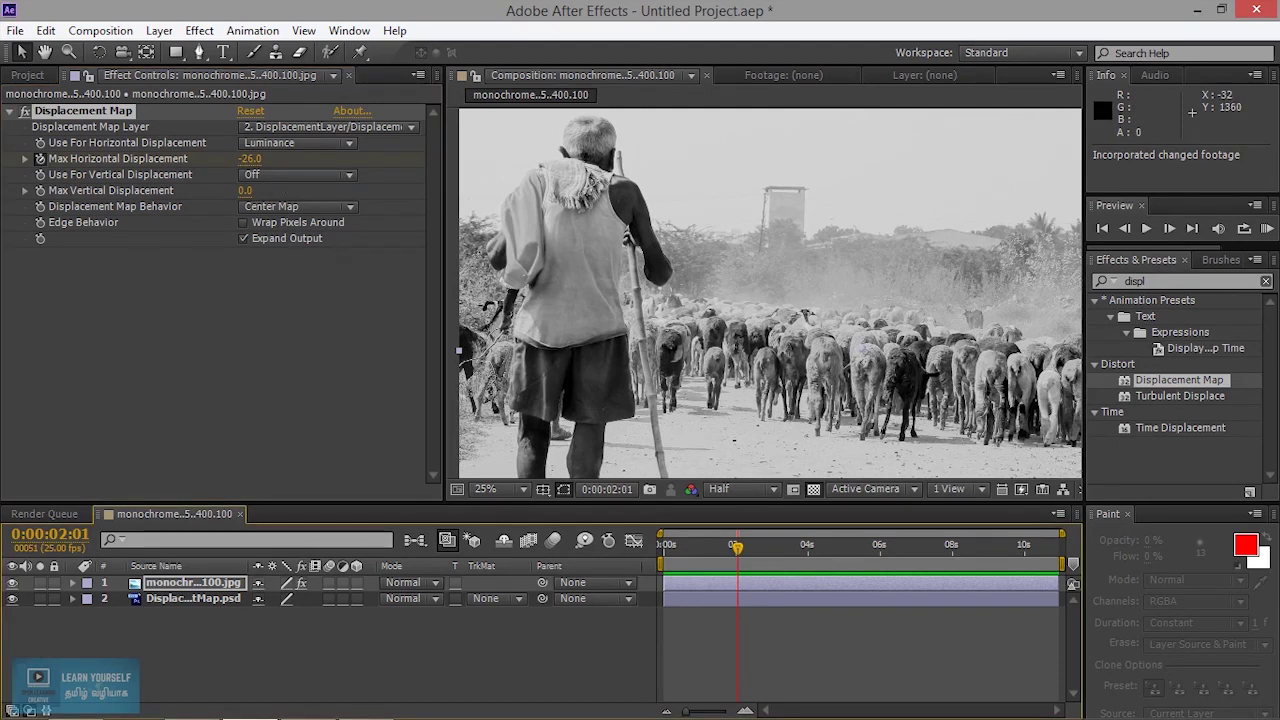
pyautogui.moveTo(249, 158); pyautogui.dragTo(289, 158)
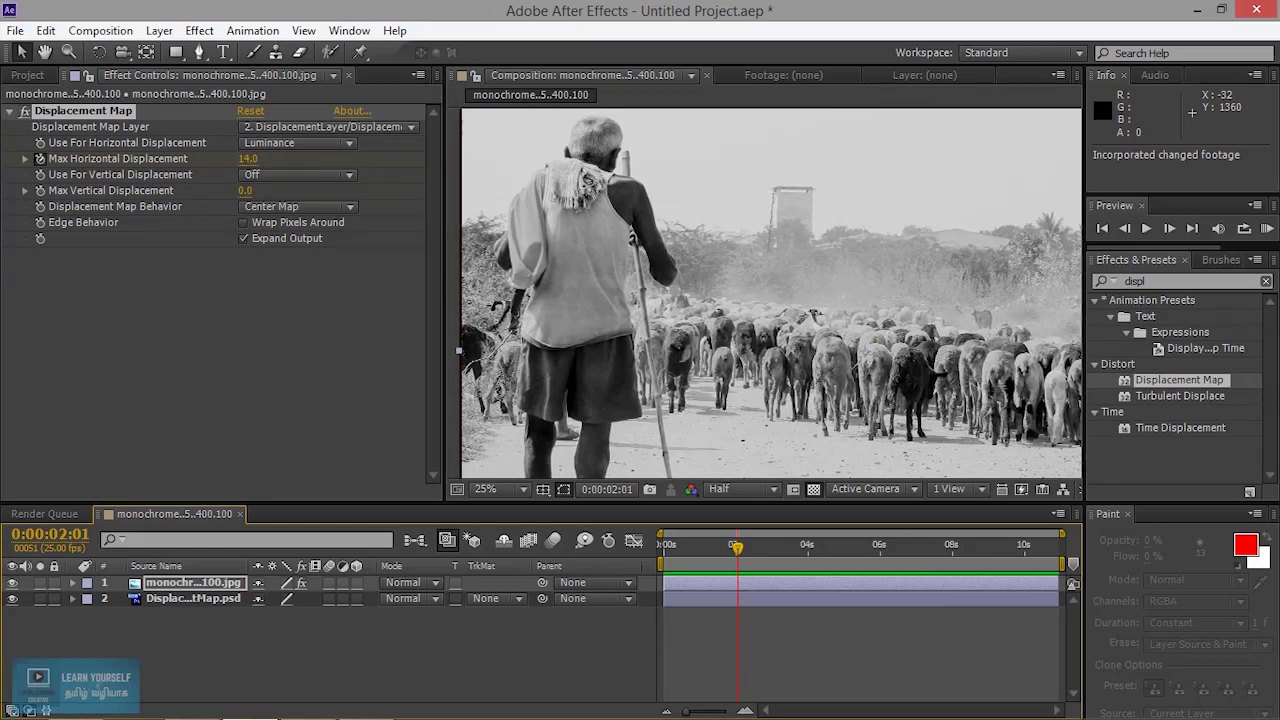
pyautogui.moveTo(289, 158); pyautogui.dragTo(289, 158)
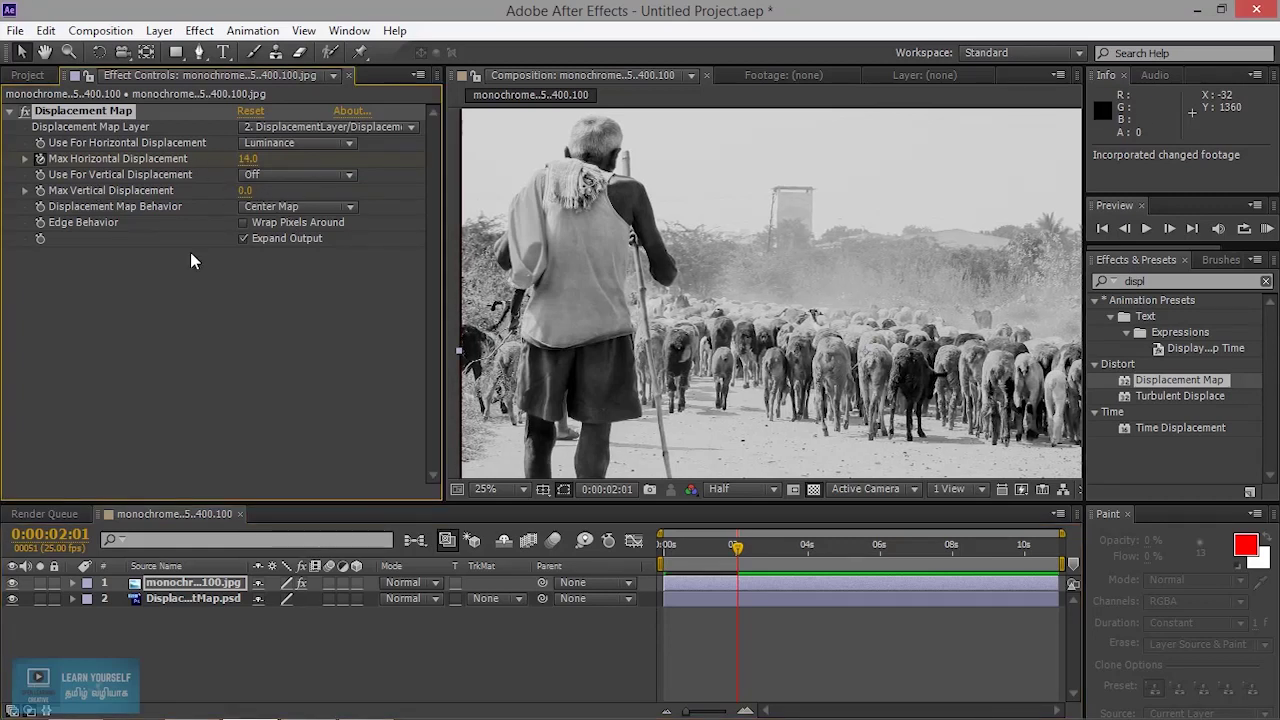
# Play the displacement animation from the start of the composition and stop the preview
pyautogui.moveTo(729, 547); pyautogui.dragTo(589, 551)
pyautogui.click(1147, 229)
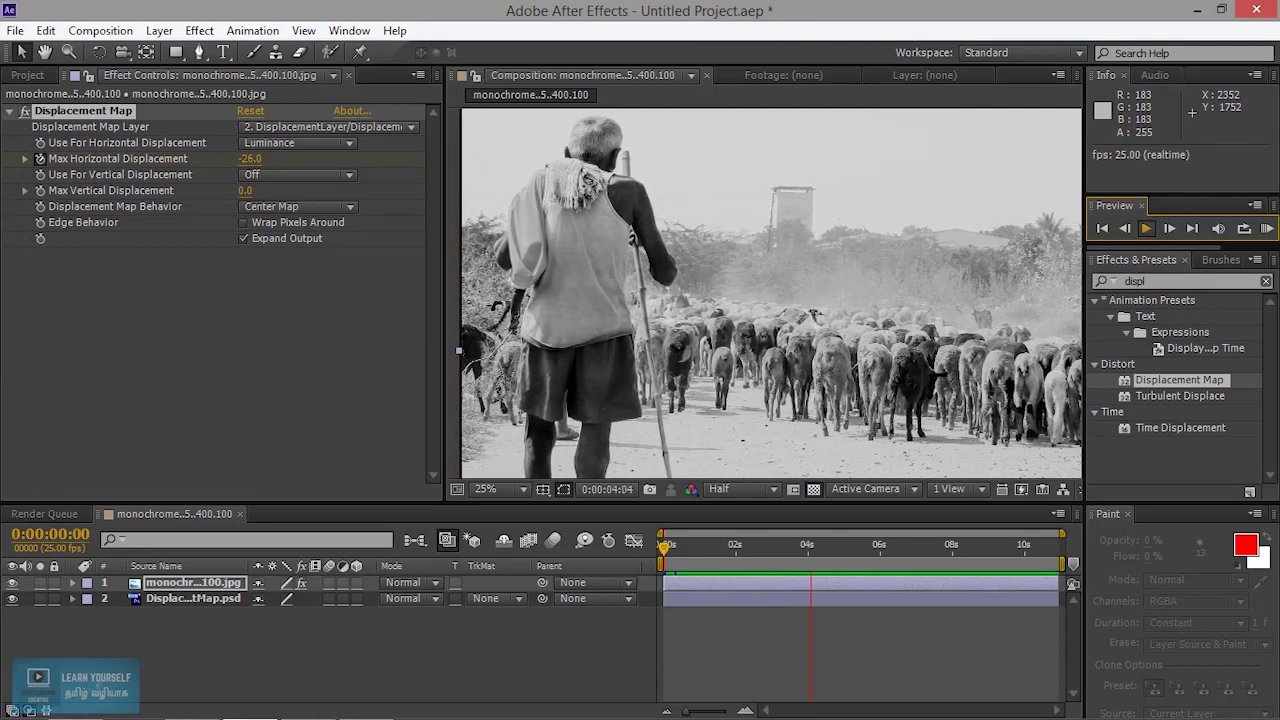
pyautogui.click(838, 582)
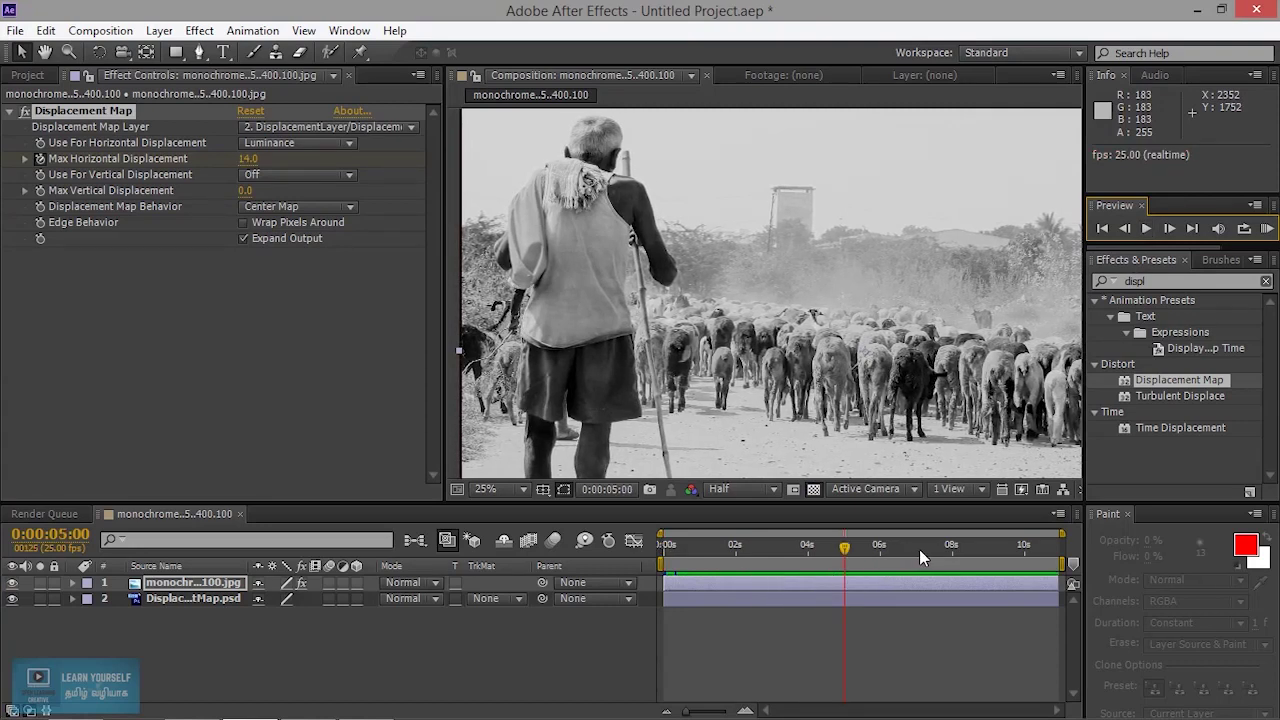
# Shorten the work area to end at 0:00:02:06 and trim the composition to it
pyautogui.moveTo(1062, 563); pyautogui.dragTo(745, 563)
pyautogui.rightClick(727, 567)
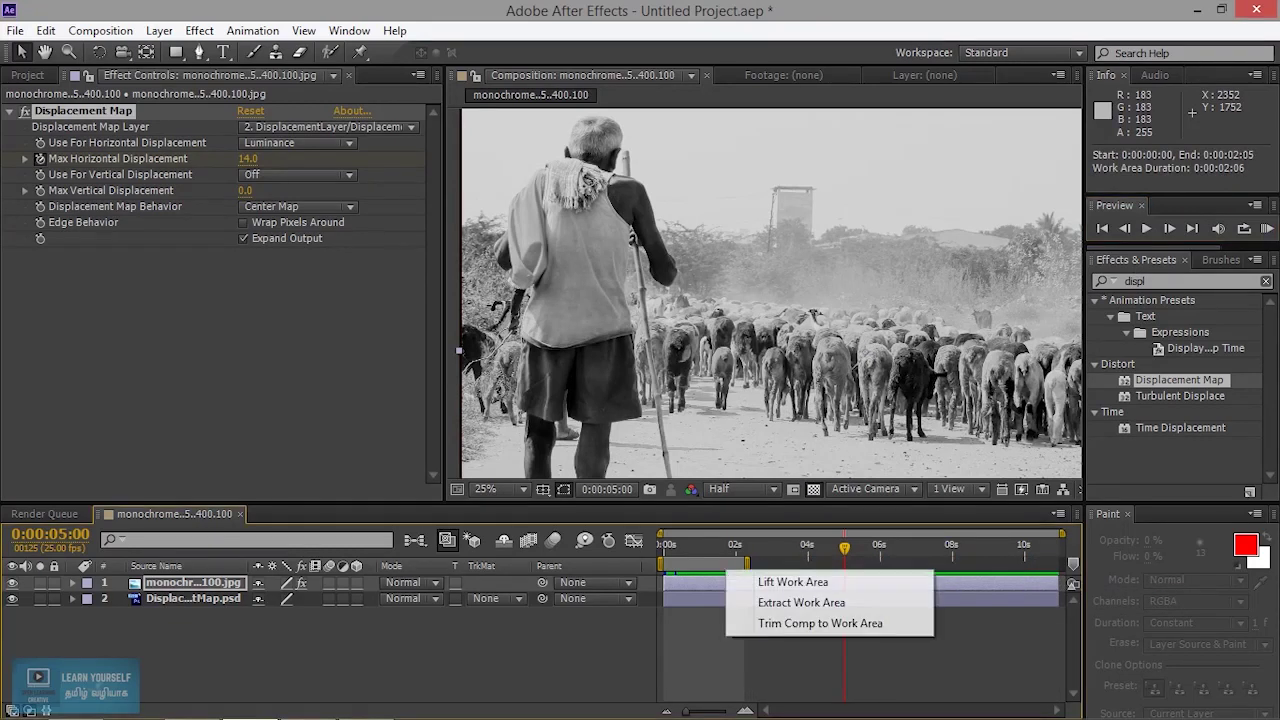
pyautogui.click(785, 624)
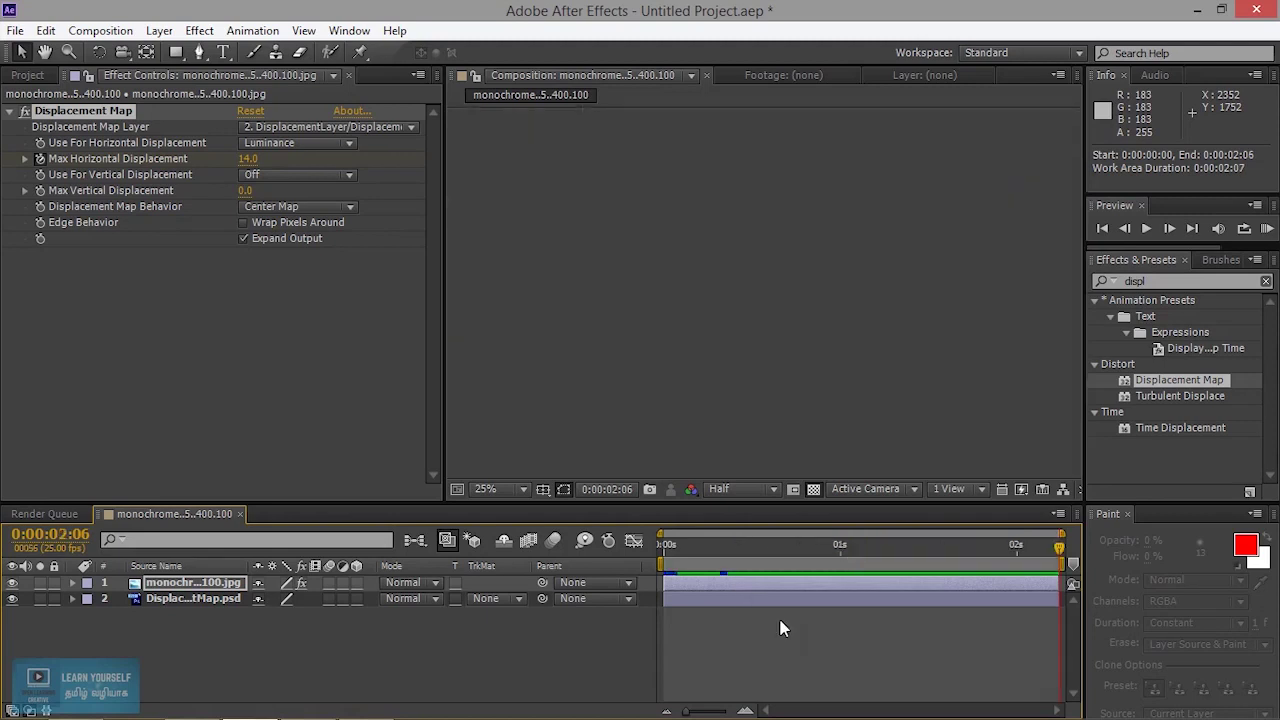
# Preview the trimmed displacement animation from the first frame, and stop playback
pyautogui.moveTo(859, 549); pyautogui.dragTo(578, 549)
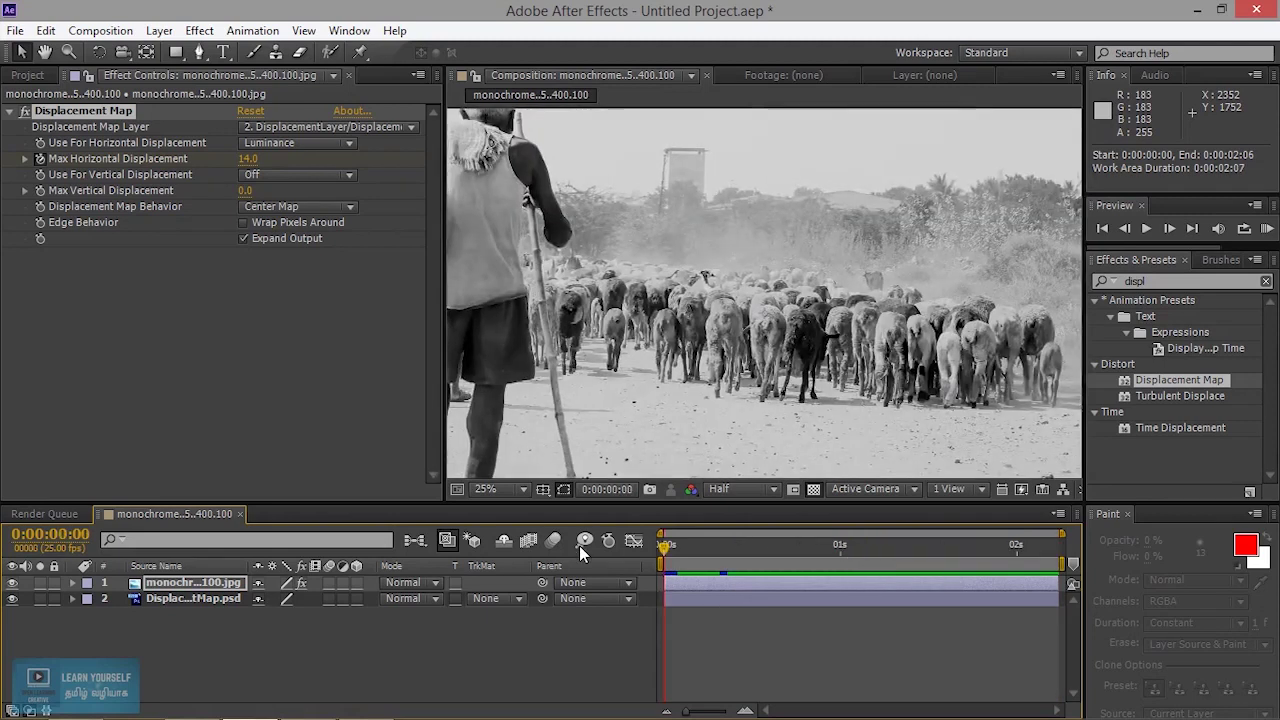
pyautogui.click(1148, 229)
pyautogui.click(1147, 228)
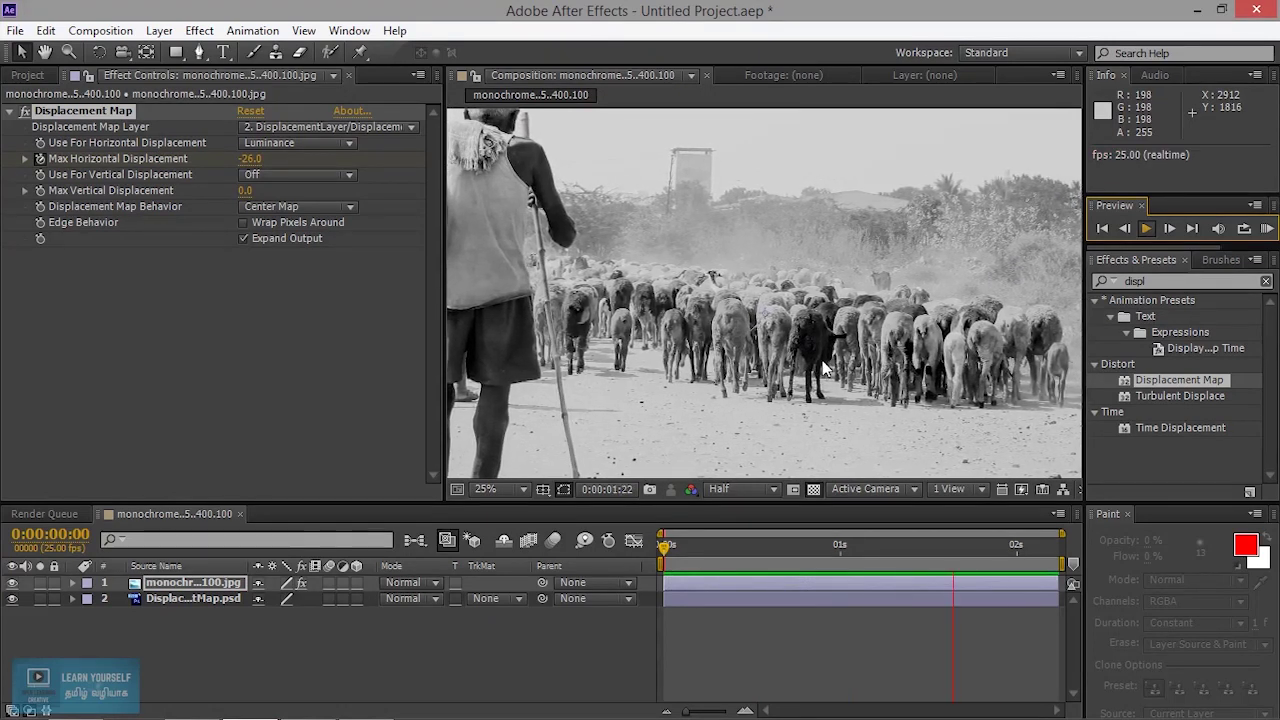
pyautogui.click(880, 544)
pyautogui.press('space')
pyautogui.press('space')
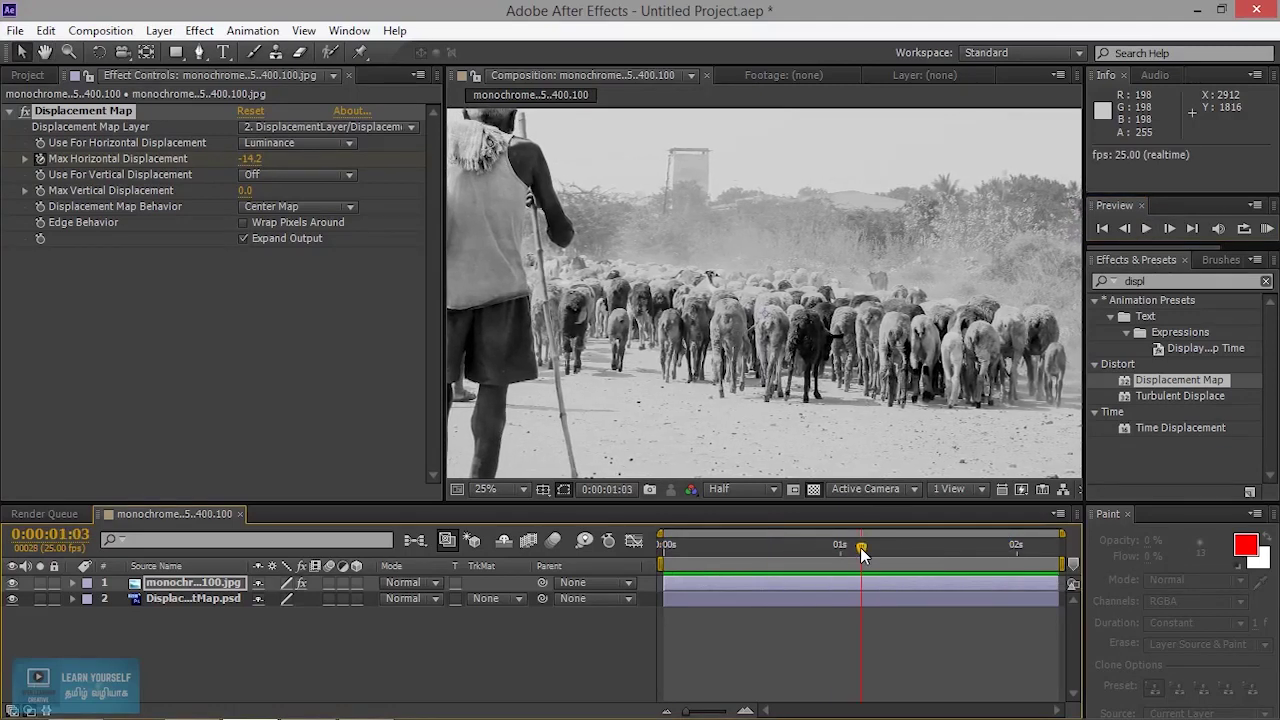
# Examine the sheep at 50% magnification while scrubbing around the one-second mark to check the displacement between them
pyautogui.scroll(2, 843, 364)
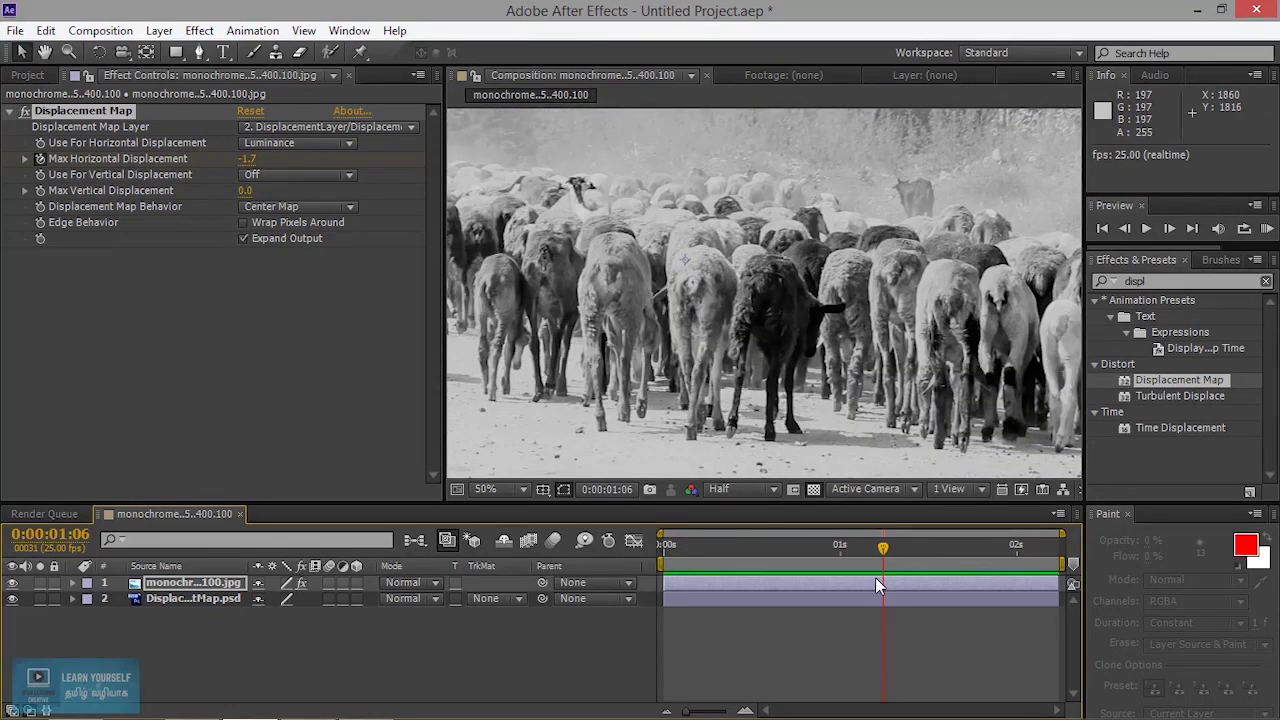
pyautogui.moveTo(883, 558)
pyautogui.mouseDown()
pyautogui.moveTo(797, 558)
pyautogui.moveTo(897, 560)
pyautogui.moveTo(777, 555)
pyautogui.moveTo(918, 558)
pyautogui.moveTo(774, 563)
pyautogui.moveTo(904, 560)
pyautogui.mouseUp()
pyautogui.press('h')
pyautogui.moveTo(850, 377); pyautogui.dragTo(712, 355)
pyautogui.moveTo(857, 454); pyautogui.dragTo(885, 446)
pyautogui.moveTo(907, 545)
pyautogui.mouseDown()
pyautogui.moveTo(835, 545)
pyautogui.moveTo(928, 548)
pyautogui.moveTo(808, 548)
pyautogui.moveTo(937, 548)
pyautogui.moveTo(797, 555)
pyautogui.moveTo(916, 550)
pyautogui.mouseUp()
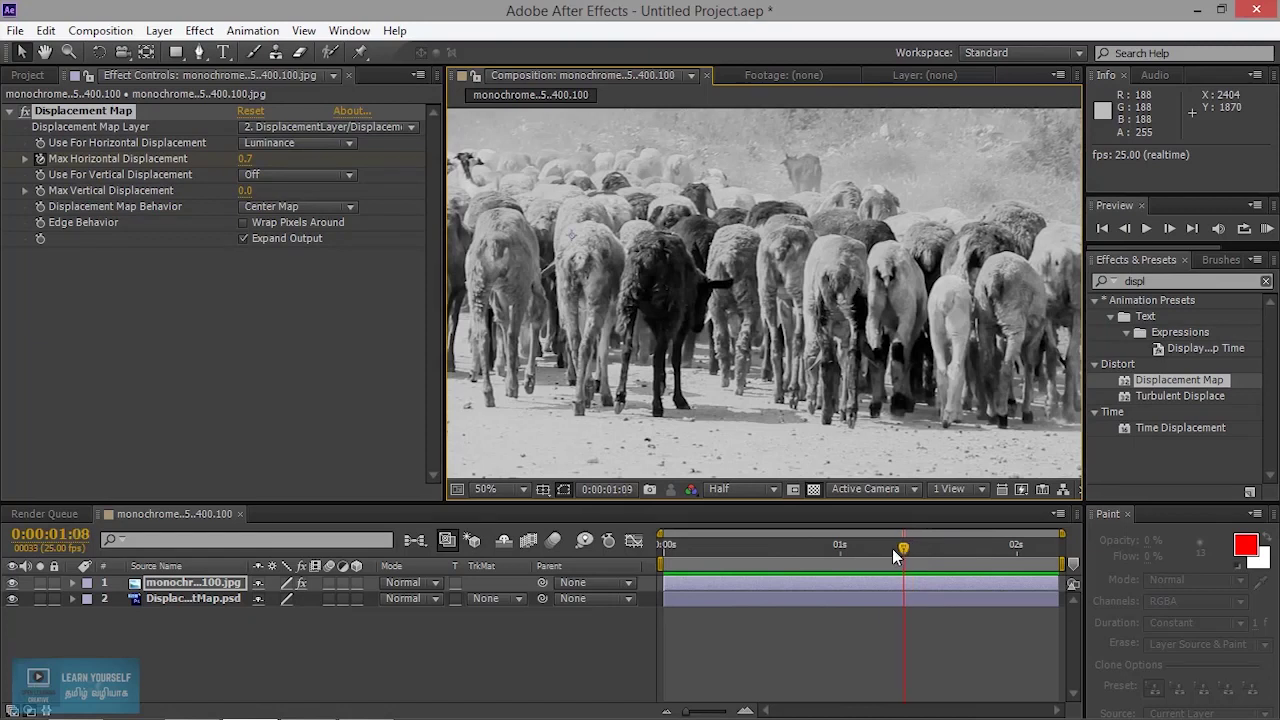
pyautogui.moveTo(893, 552); pyautogui.dragTo(858, 548)
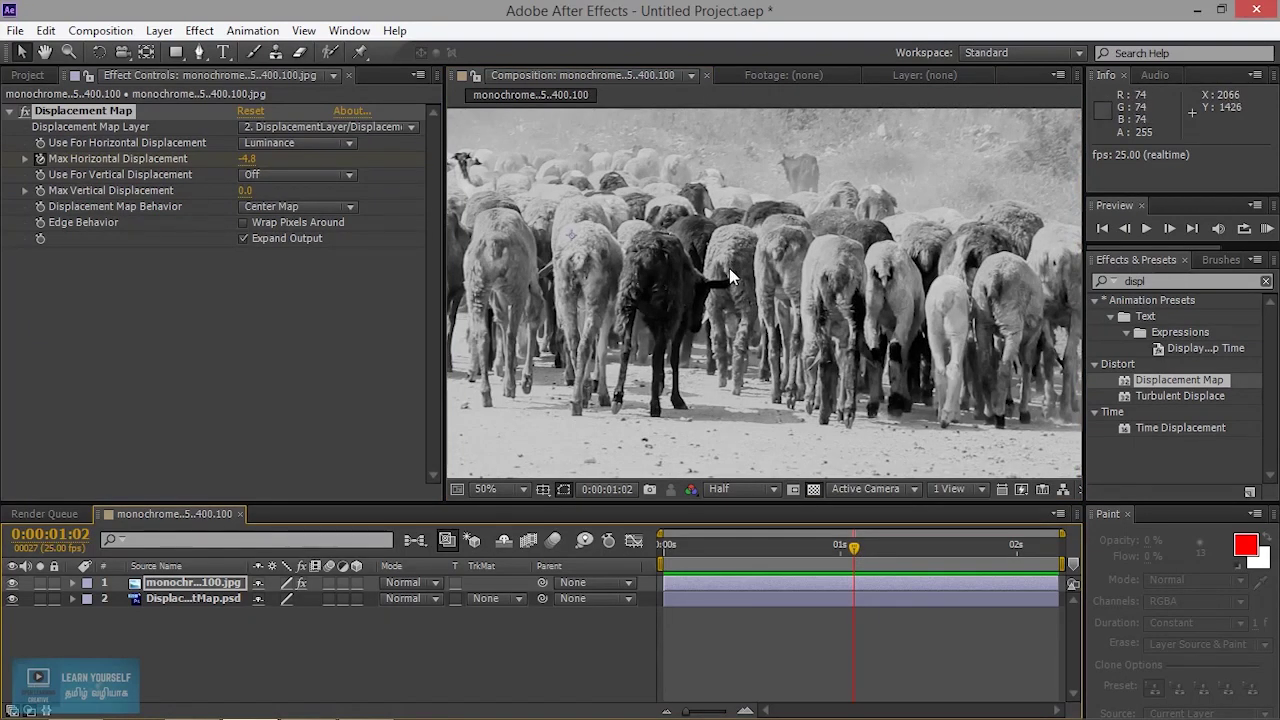
pyautogui.scroll(-3, 744, 310)
pyautogui.scroll(3, 744, 310)
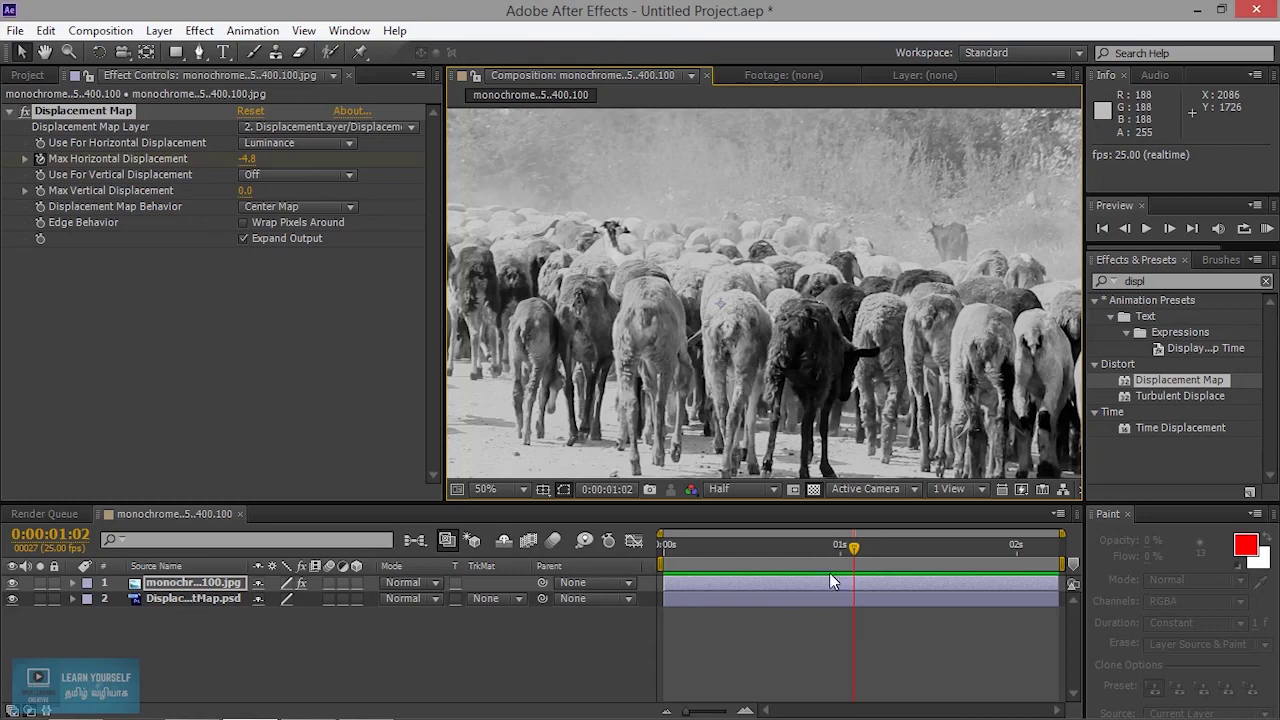
pyautogui.moveTo(862, 556)
pyautogui.mouseDown()
pyautogui.moveTo(732, 549)
pyautogui.moveTo(880, 549)
pyautogui.moveTo(731, 549)
pyautogui.moveTo(840, 546)
pyautogui.mouseUp()
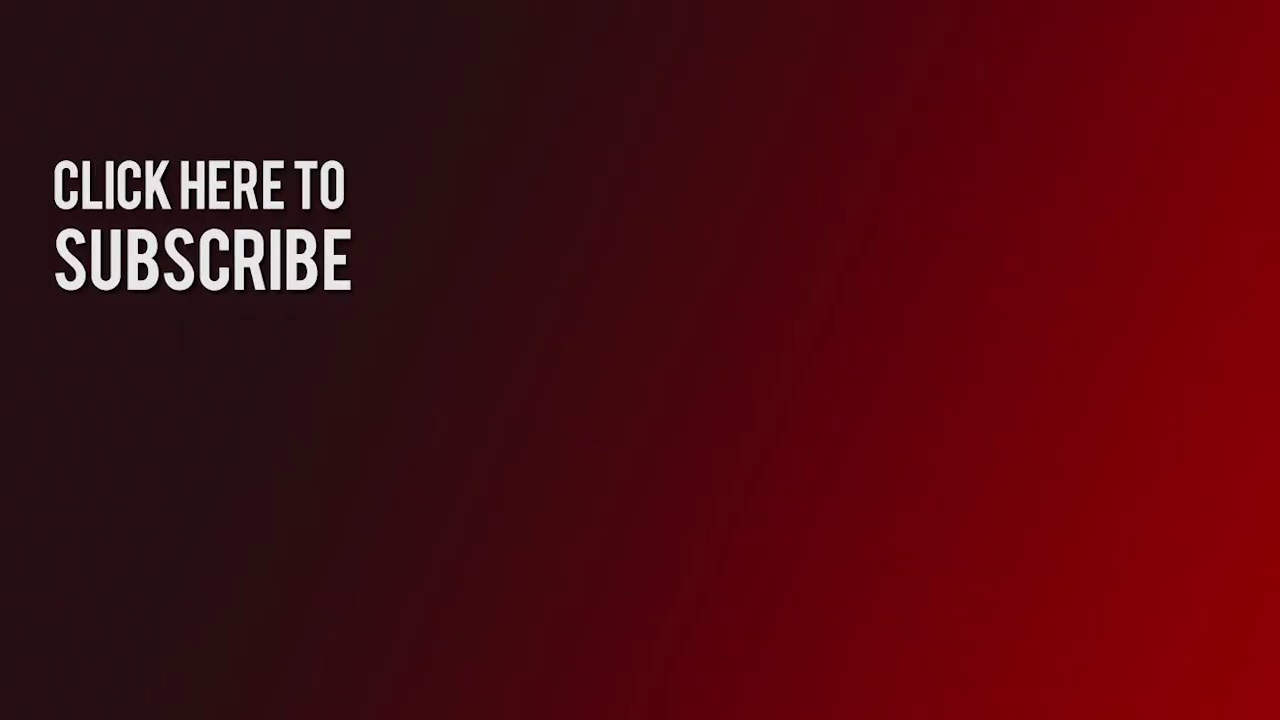